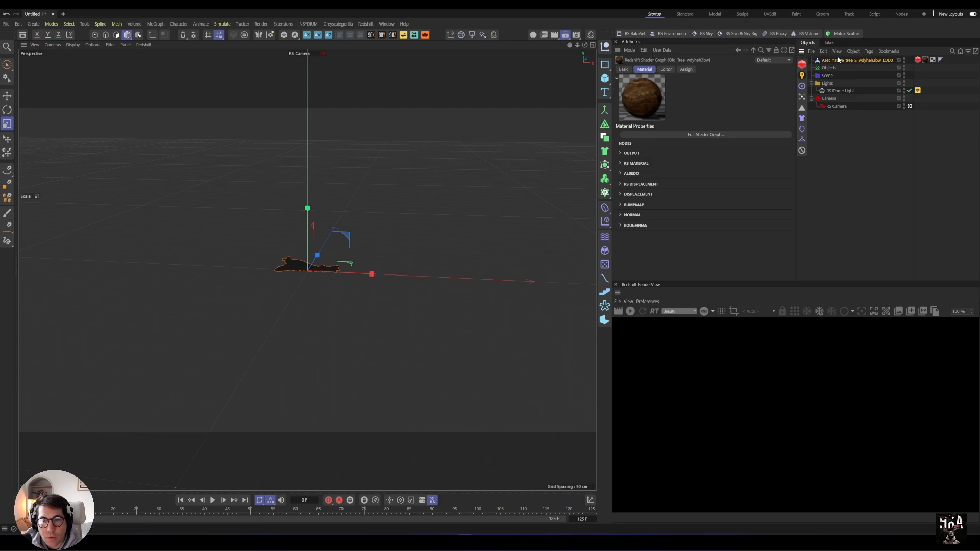
# Open the tree material's shader graph and look up the Use Node Materials for Presets command in the Command Manager
pyautogui.doubleClick(925, 60)
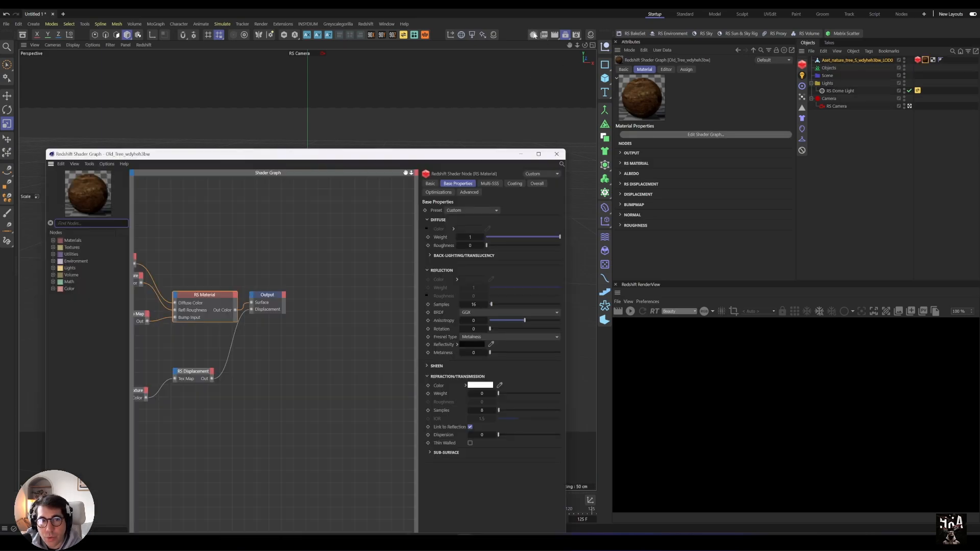
pyautogui.rightClick(525, 35)
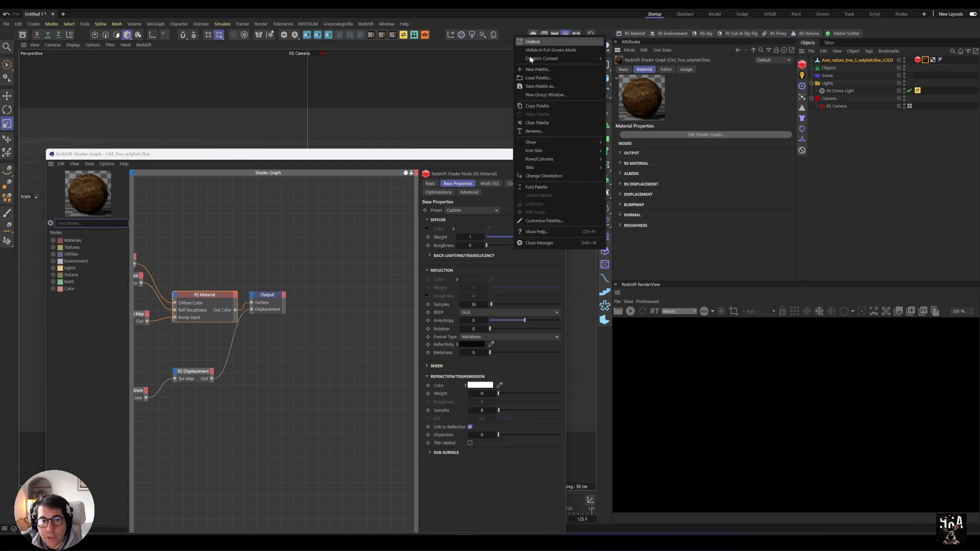
pyautogui.click(549, 225)
pyautogui.write('use node')
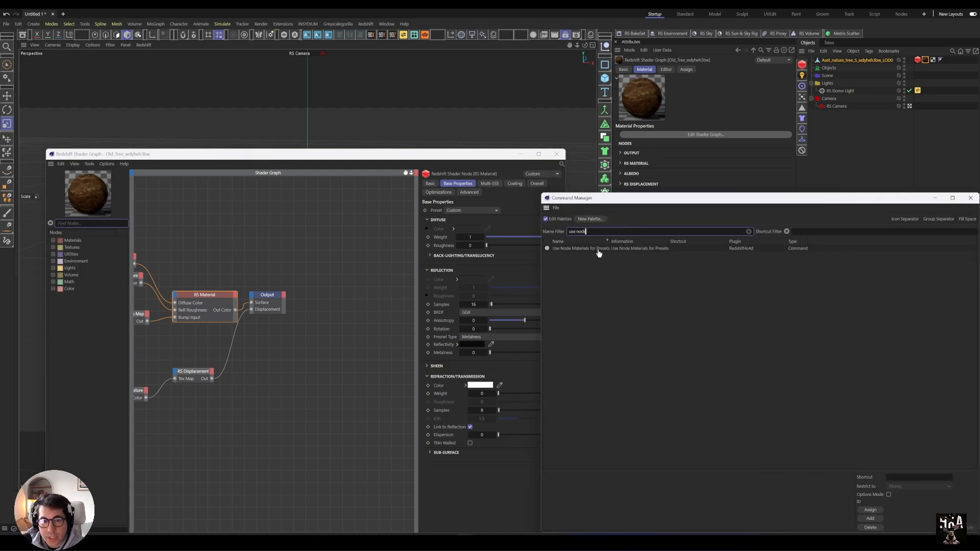
pyautogui.moveTo(597, 250)
pyautogui.mouseDown()
pyautogui.moveTo(513, 11)
pyautogui.moveTo(519, 42)
pyautogui.mouseUp()
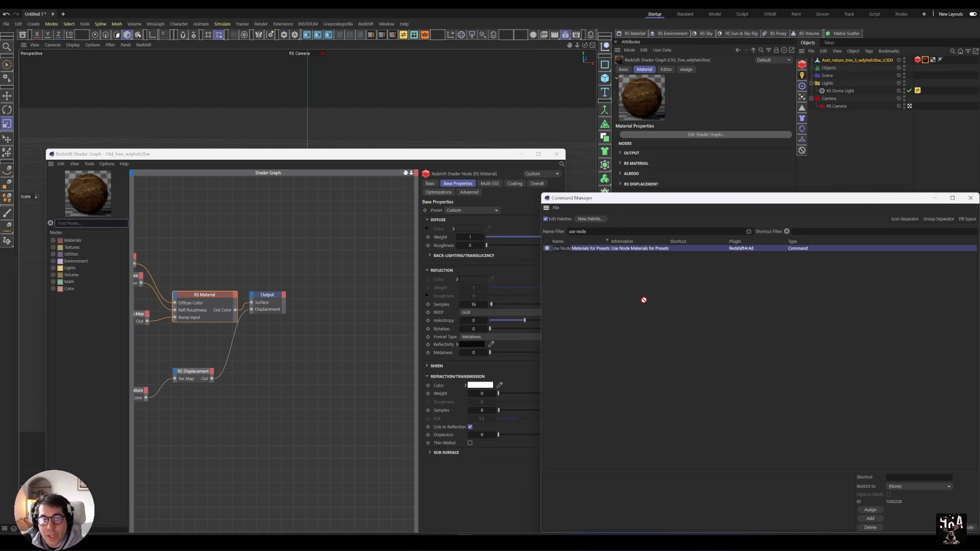
pyautogui.click(970, 198)
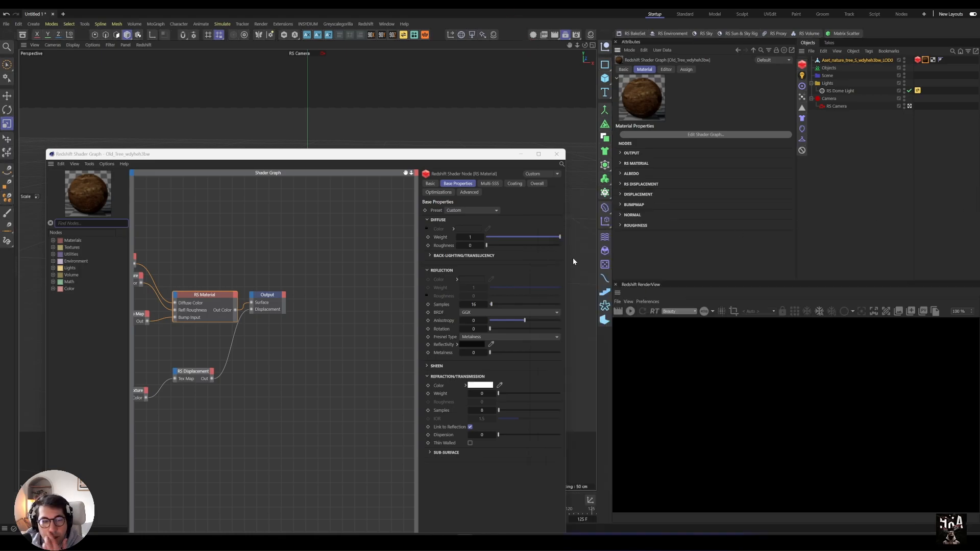
# Examine the tree material's full node network in an enlarged shader graph window and close it
pyautogui.moveTo(351, 155); pyautogui.dragTo(378, 90)
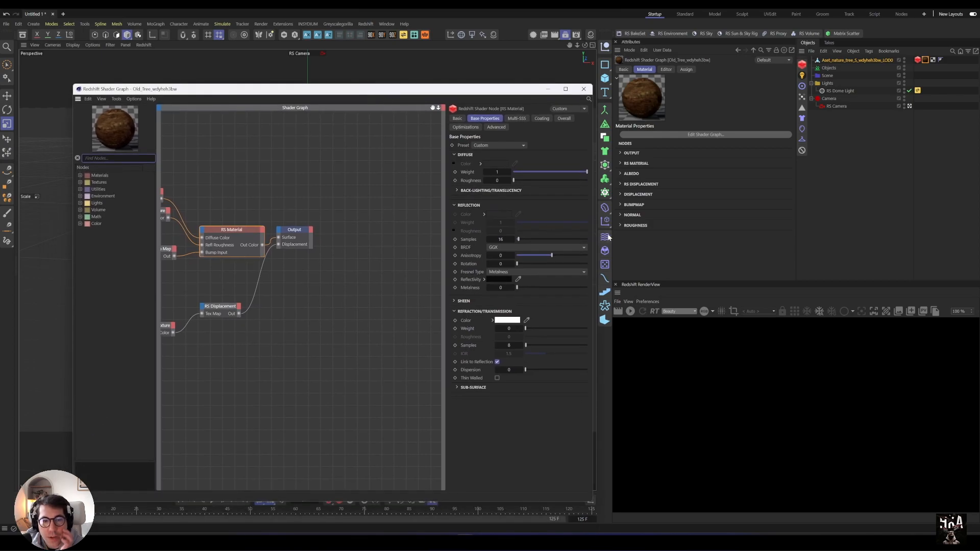
pyautogui.moveTo(591, 230); pyautogui.dragTo(749, 230)
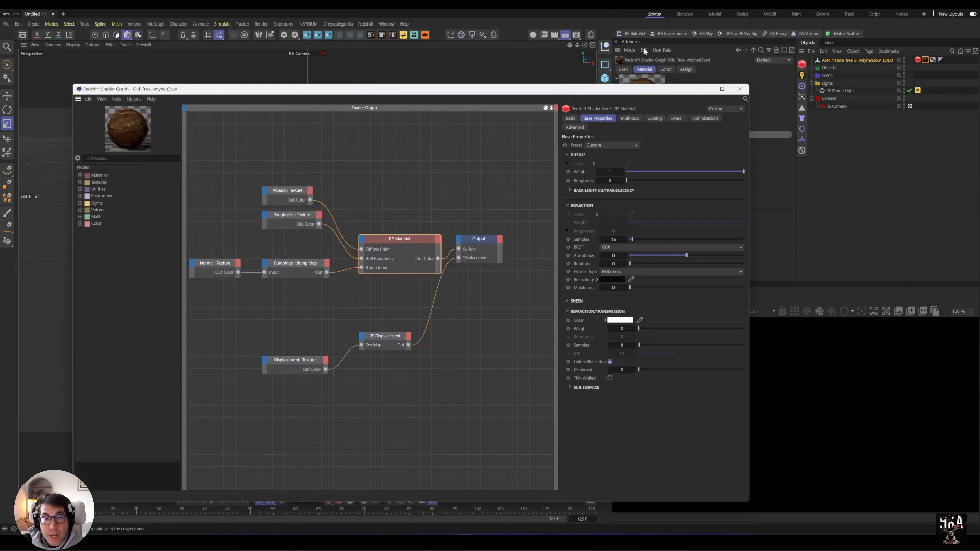
pyautogui.click(736, 89)
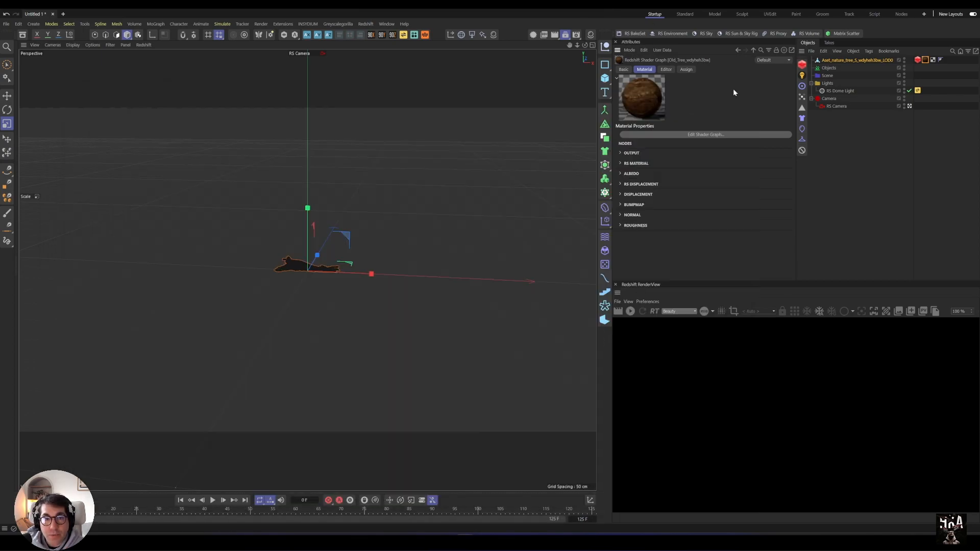
# Convert the selected Old_Tree material to a node material, replacing the original with Redshift's Convert and Replace with Nodes
pyautogui.click(590, 36)
pyautogui.rightClick(562, 83)
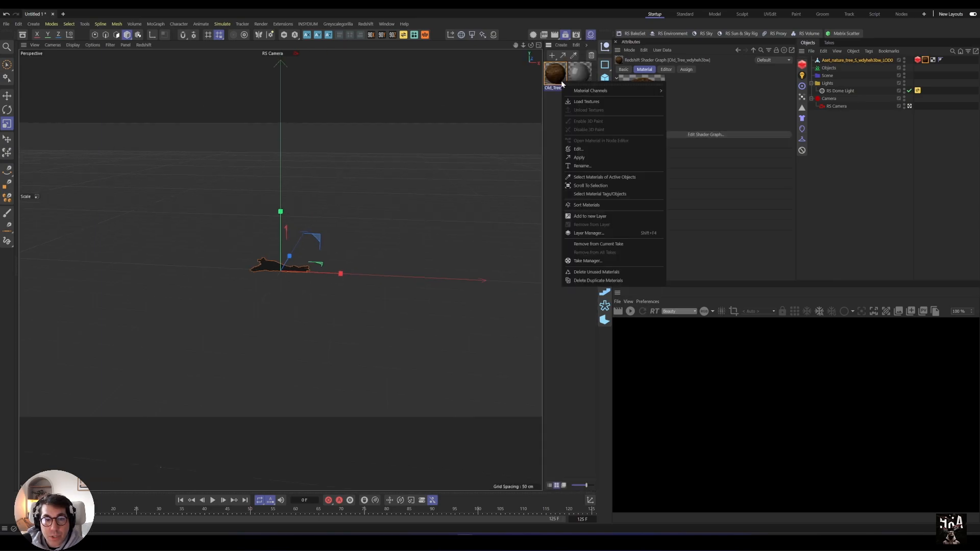
pyautogui.click(551, 75)
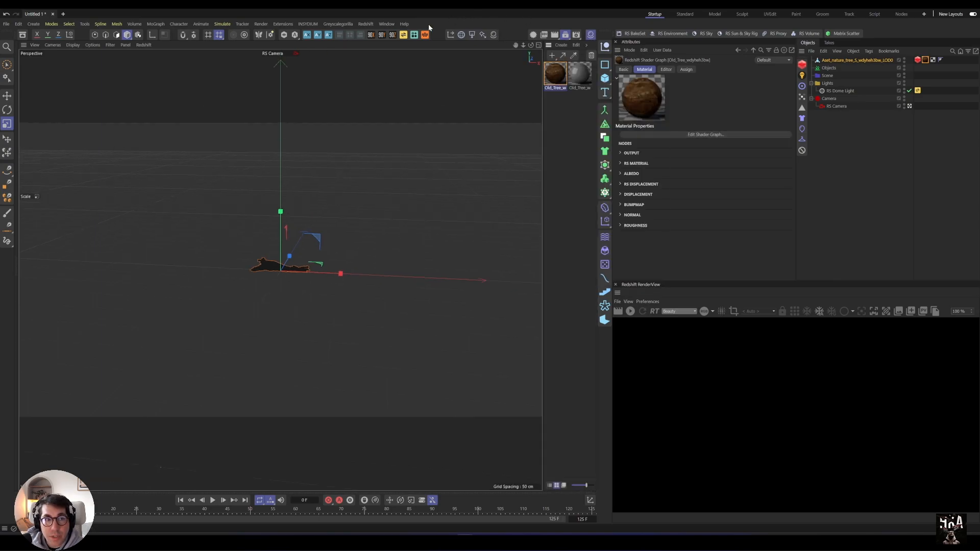
pyautogui.click(388, 24)
pyautogui.moveTo(397, 40)
pyautogui.moveTo(365, 24)
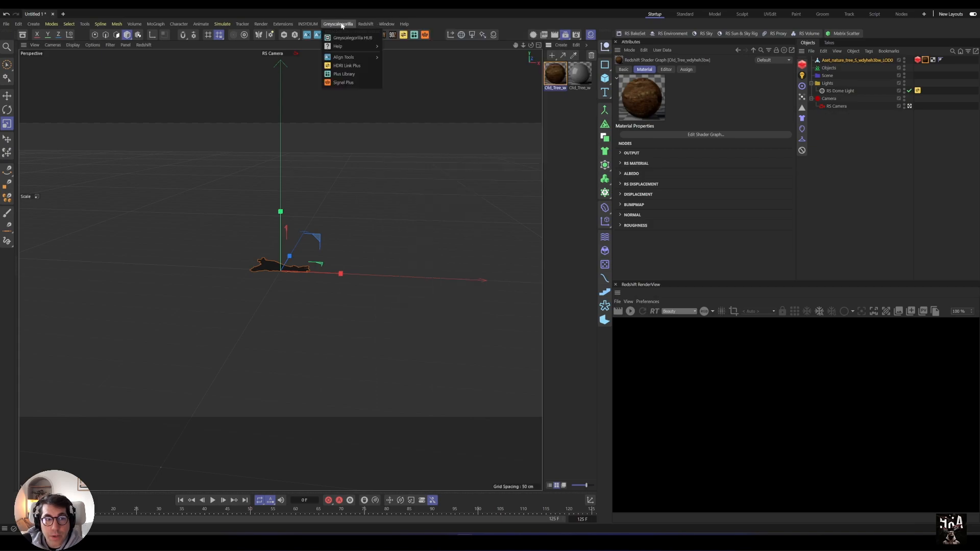
pyautogui.moveTo(388, 63)
pyautogui.moveTo(434, 97)
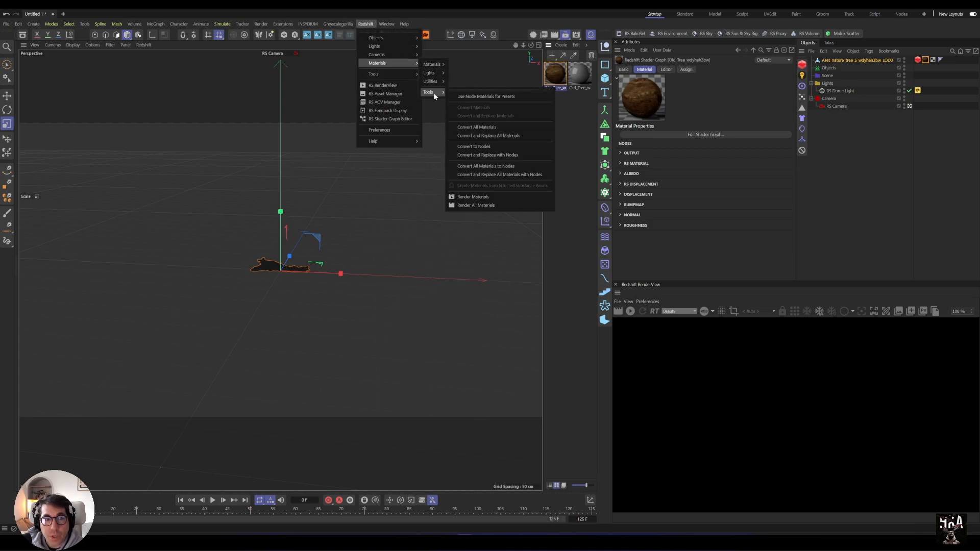
pyautogui.click(488, 155)
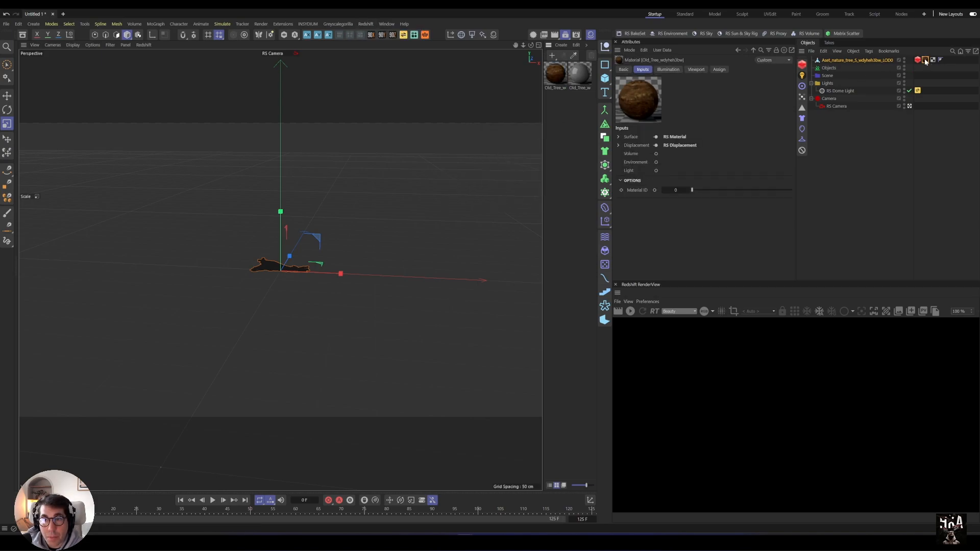
# Inspect the converted Old_Tree material's network in an enlarged Node Editor and close it
pyautogui.click(653, 137)
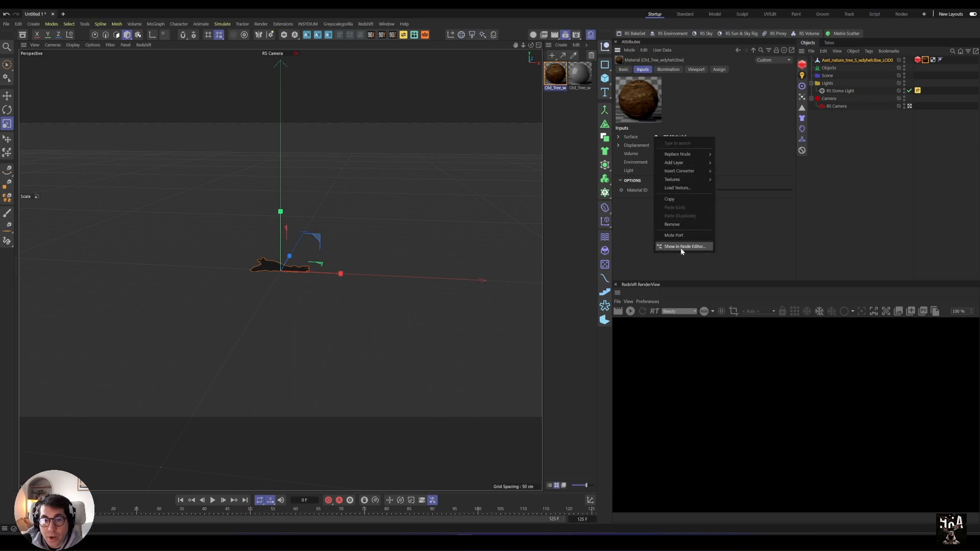
pyautogui.click(681, 247)
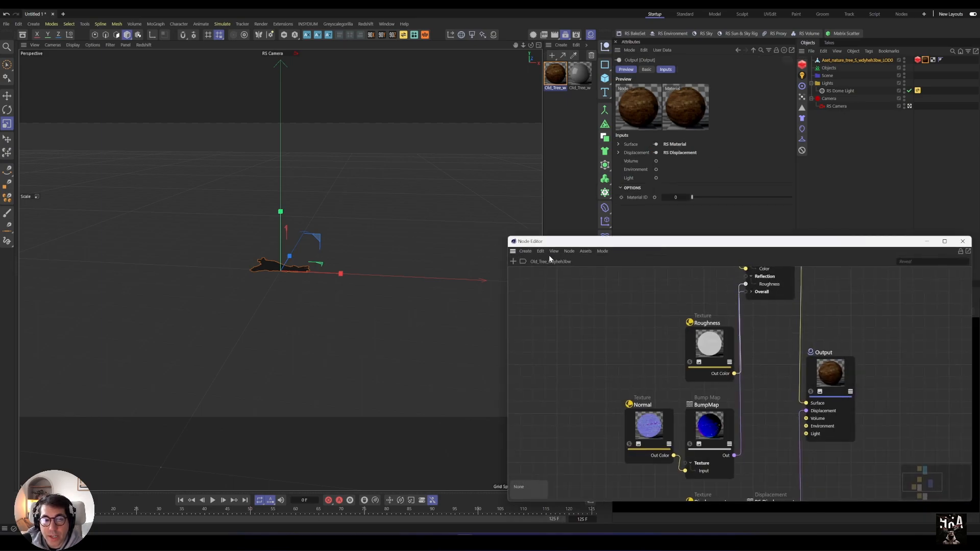
pyautogui.moveTo(509, 237); pyautogui.dragTo(254, 110)
pyautogui.scroll(3, 553, 316)
pyautogui.scroll(1, 557, 316)
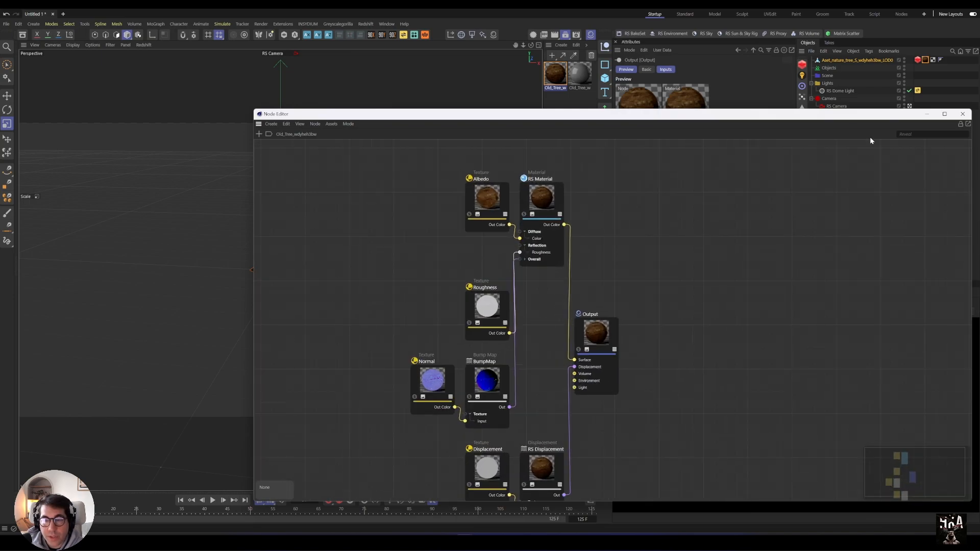
pyautogui.click(962, 114)
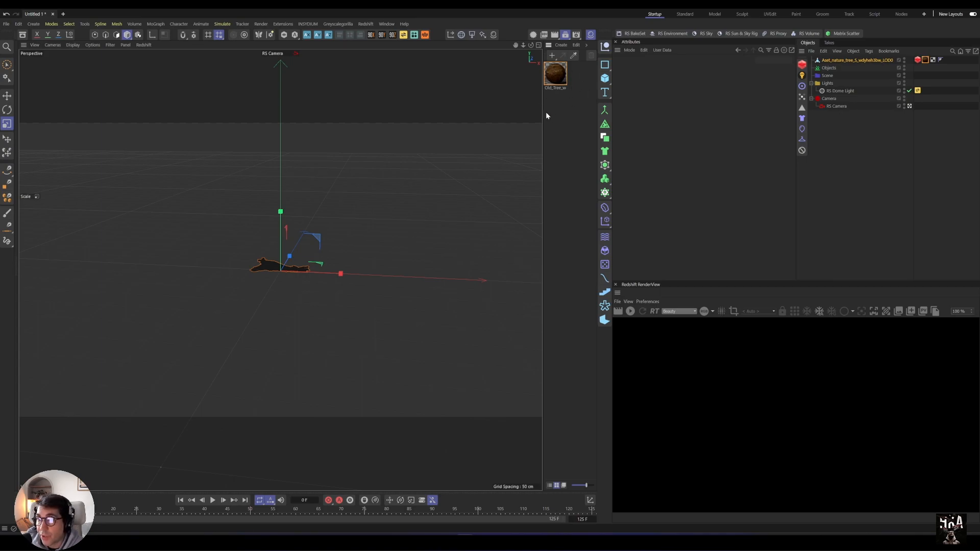
# Examine the tree model's mesh topology up close and along its length
pyautogui.moveTo(280, 289); pyautogui.dragTo(372, 289)
pyautogui.keyDown('alt'); pyautogui.moveTo(372, 290); pyautogui.dragTo(424, 284, button='right'); pyautogui.keyUp('alt')
pyautogui.moveTo(424, 284)
pyautogui.keyDown('alt'); pyautogui.mouseDown()
pyautogui.moveTo(451, 282)
pyautogui.moveTo(419, 270)
pyautogui.mouseUp(); pyautogui.keyUp('alt')
pyautogui.keyDown('alt'); pyautogui.moveTo(408, 264); pyautogui.dragTo(514, 282, button='right'); pyautogui.keyUp('alt')
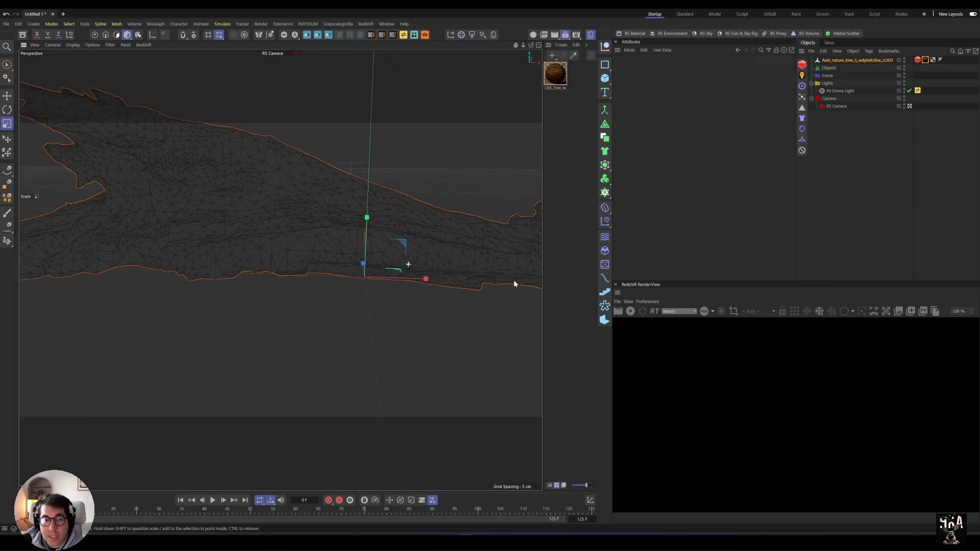
pyautogui.keyDown('alt'); pyautogui.moveTo(514, 284); pyautogui.dragTo(463, 333); pyautogui.keyUp('alt')
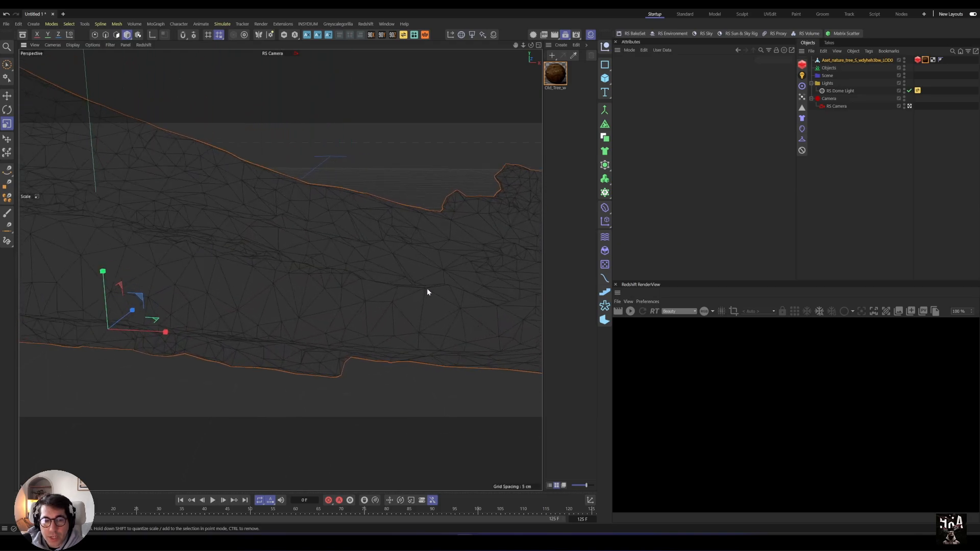
pyautogui.keyDown('alt'); pyautogui.moveTo(513, 301); pyautogui.dragTo(400, 332, button='right'); pyautogui.keyUp('alt')
pyautogui.keyDown('alt'); pyautogui.moveTo(479, 300); pyautogui.dragTo(332, 289, button='middle'); pyautogui.keyUp('alt')
pyautogui.keyDown('alt'); pyautogui.moveTo(449, 287); pyautogui.dragTo(417, 294, button='right'); pyautogui.keyUp('alt')
pyautogui.keyDown('alt'); pyautogui.moveTo(418, 295); pyautogui.dragTo(410, 271); pyautogui.keyUp('alt')
pyautogui.scroll(6, 457, 284)
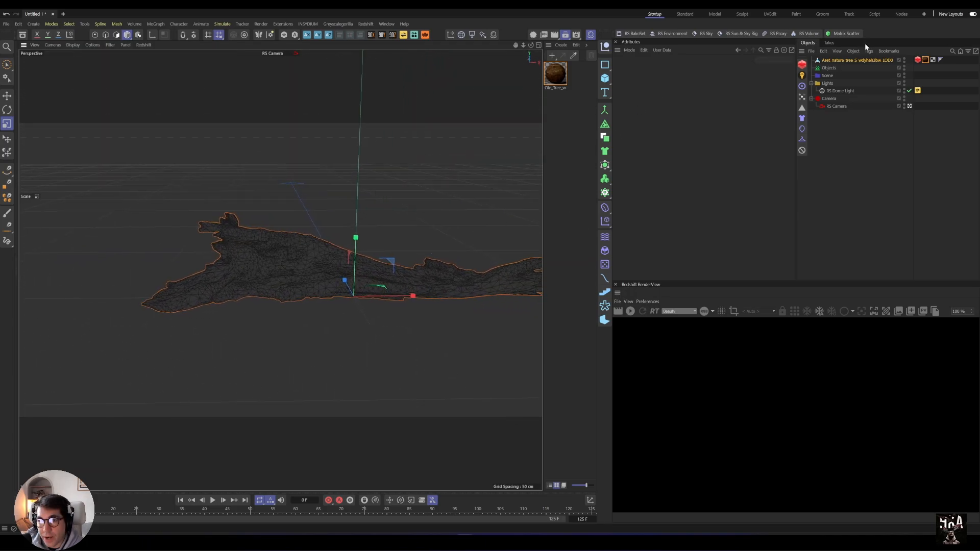
# Remesh the LOD0 tree asset with a parent Remesh generator and make the result editable
pyautogui.click(840, 61)
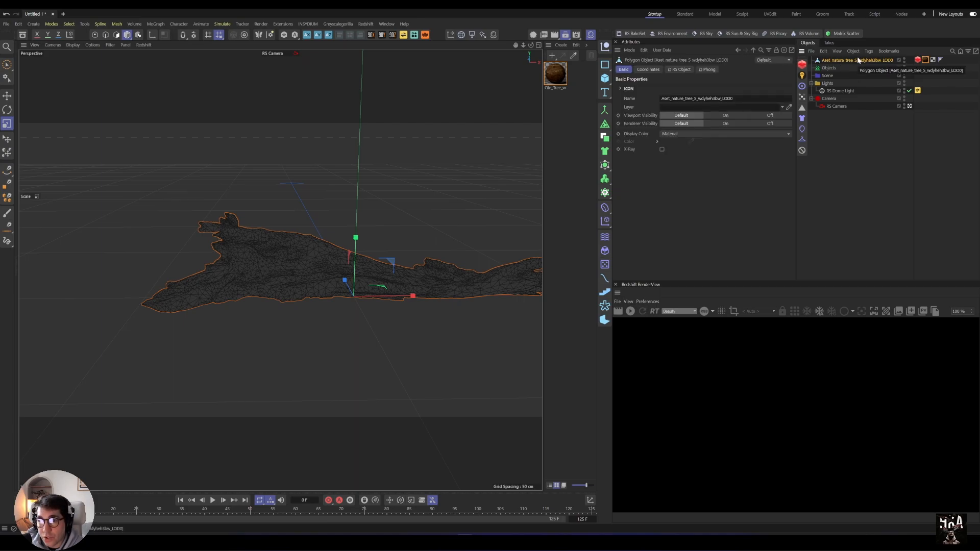
pyautogui.click(606, 167)
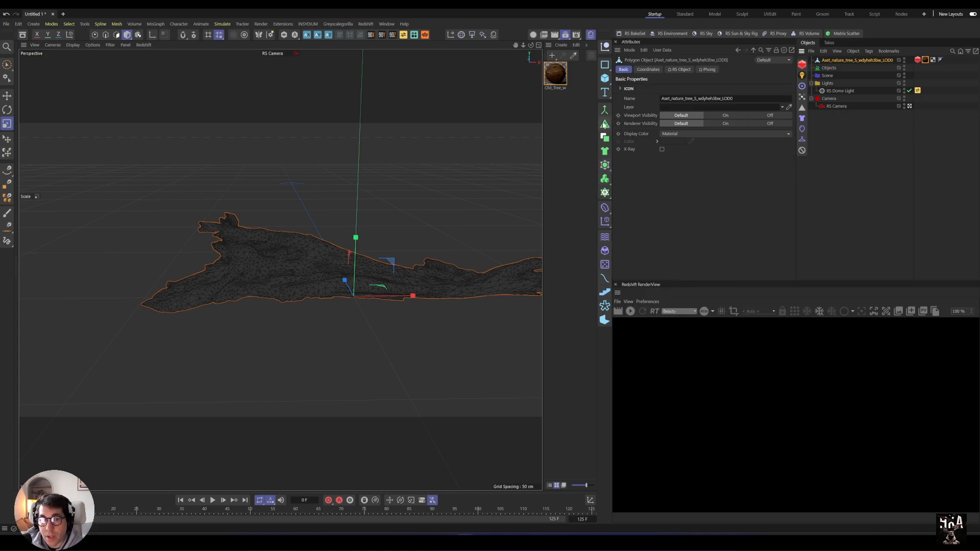
pyautogui.click(604, 125)
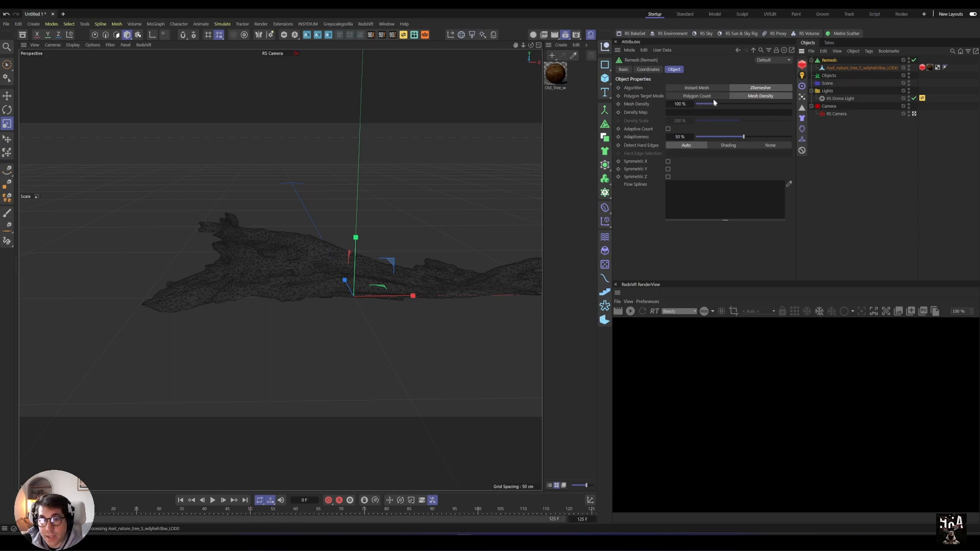
pyautogui.scroll(10, 408, 284)
pyautogui.scroll(-15, 445, 305)
pyautogui.keyDown('alt'); pyautogui.moveTo(371, 261); pyautogui.dragTo(357, 245); pyautogui.keyUp('alt')
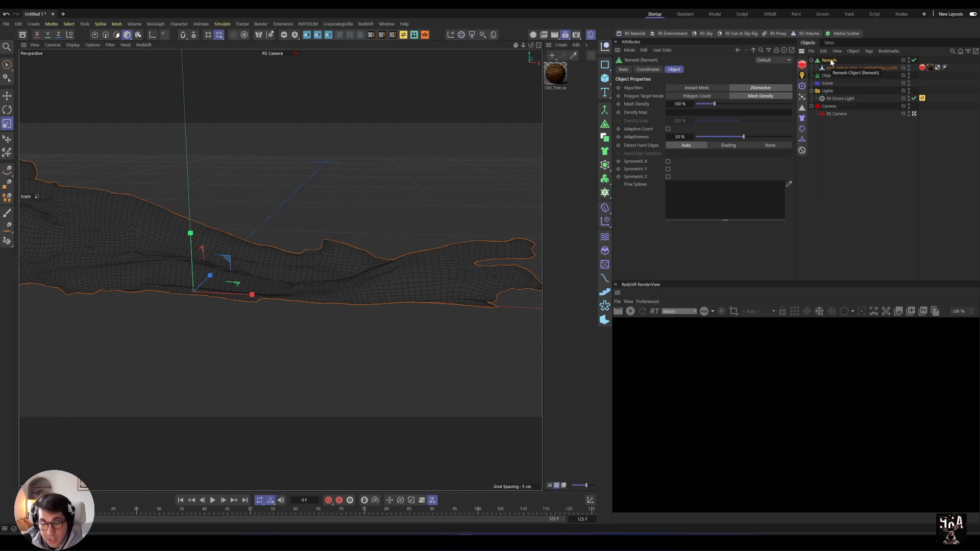
pyautogui.press('c')
# Move the Redshift Object tag from the original LOD0 null onto the remeshed tree
pyautogui.click(847, 75)
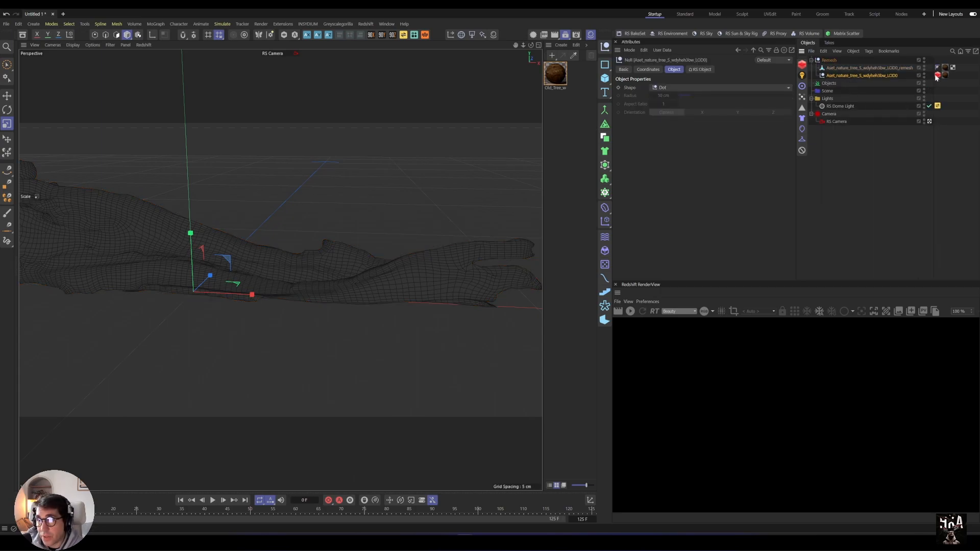
pyautogui.click(849, 68)
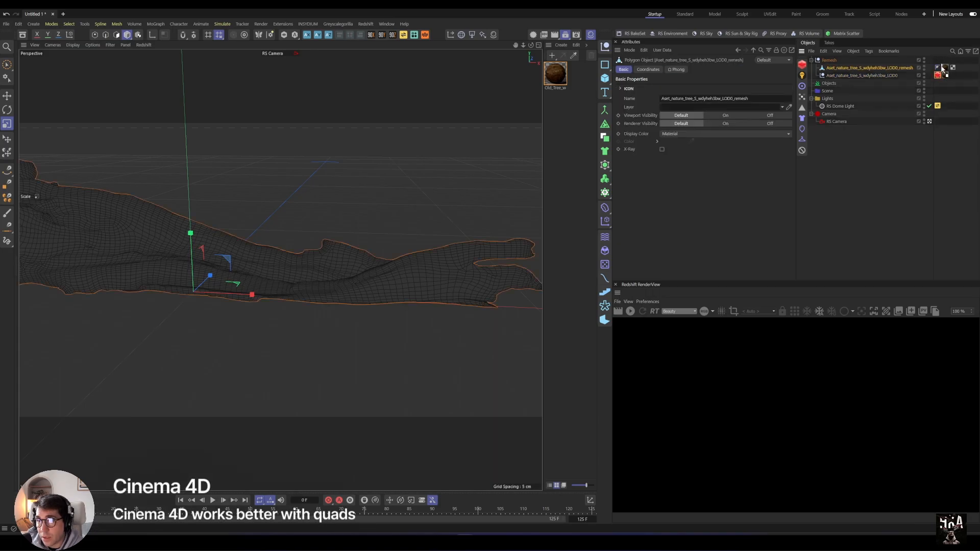
pyautogui.moveTo(937, 75); pyautogui.dragTo(941, 69)
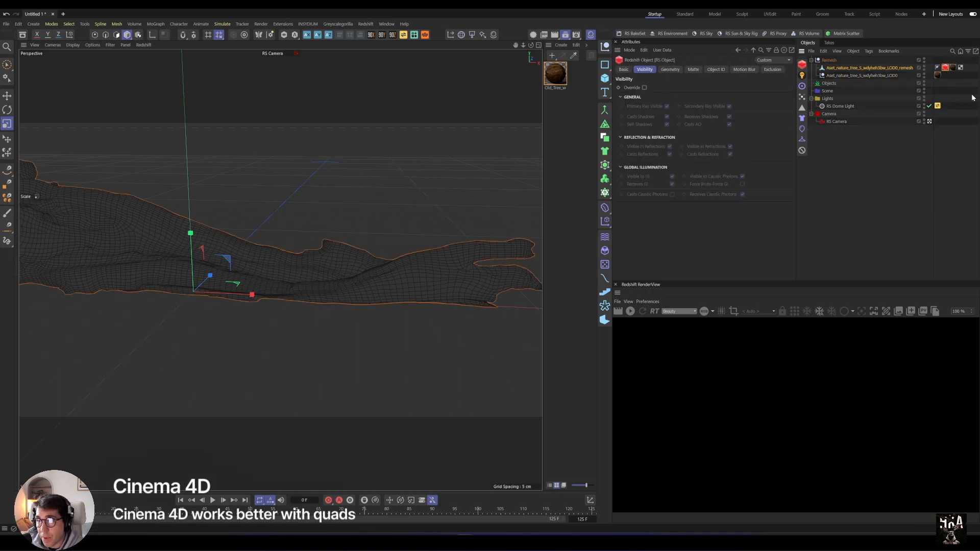
# Delete the leftover LOD0 null, and take the remeshed tree out of the Remesh group before deleting that empty group
pyautogui.click(844, 76)
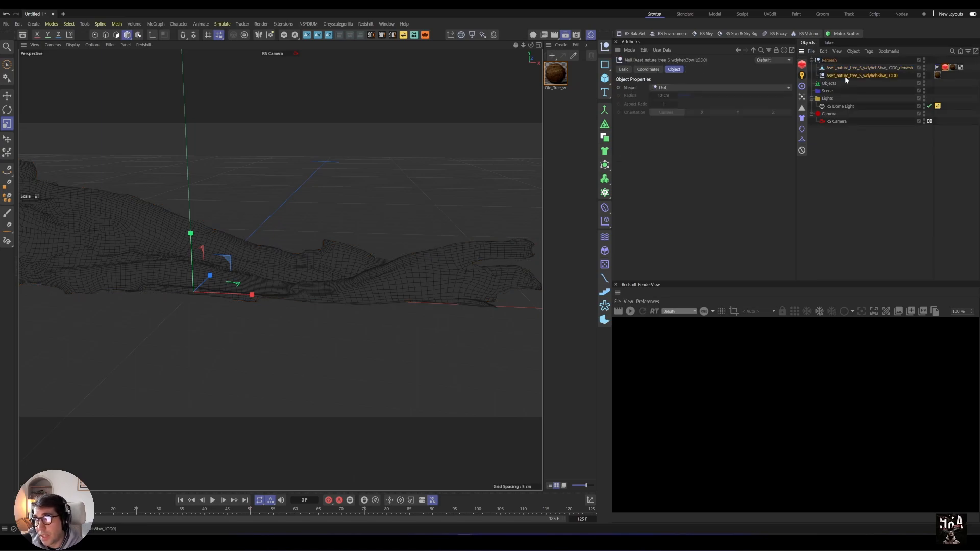
pyautogui.press('Delete')
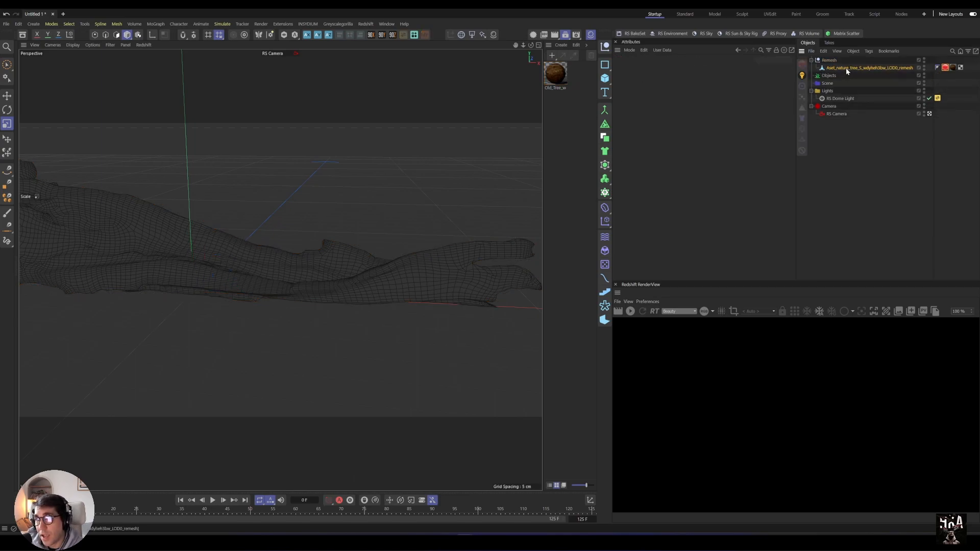
pyautogui.moveTo(847, 70); pyautogui.dragTo(877, 57)
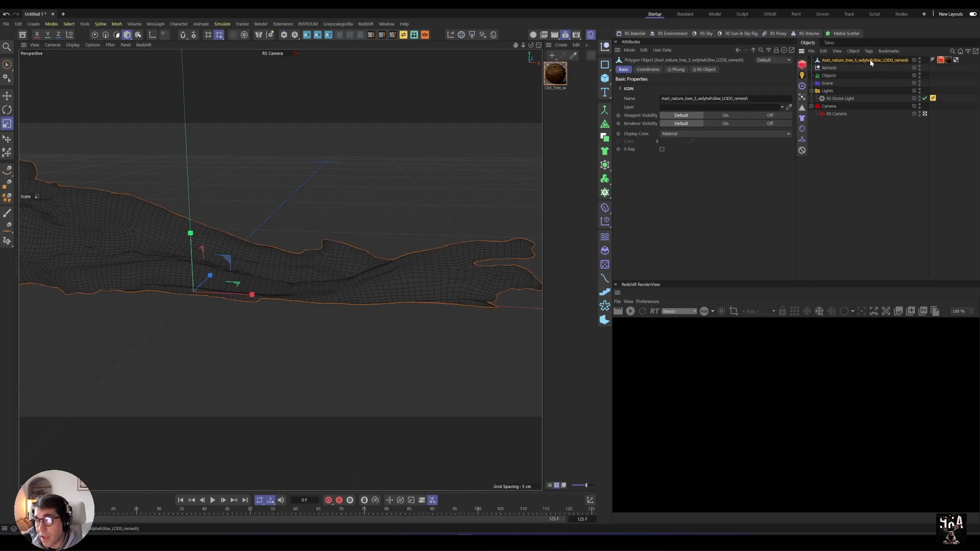
pyautogui.press('Delete')
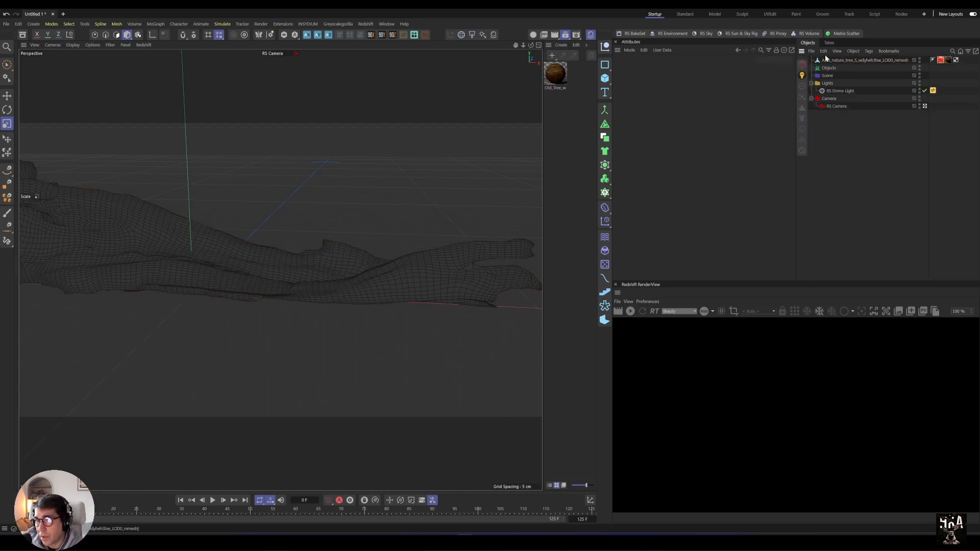
# Enable the geometry override in the remeshed tree's Redshift Object tag
pyautogui.click(850, 58)
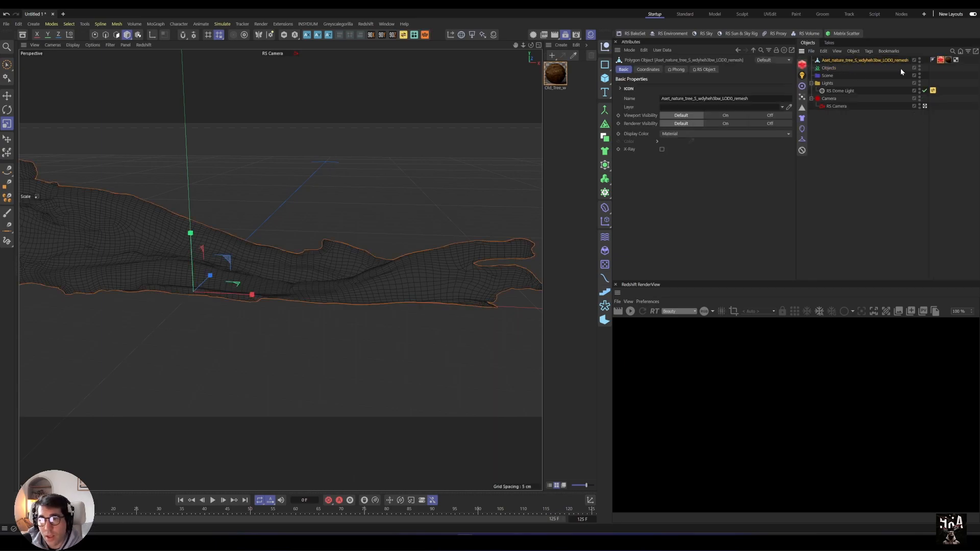
pyautogui.click(940, 61)
pyautogui.click(669, 69)
pyautogui.click(644, 88)
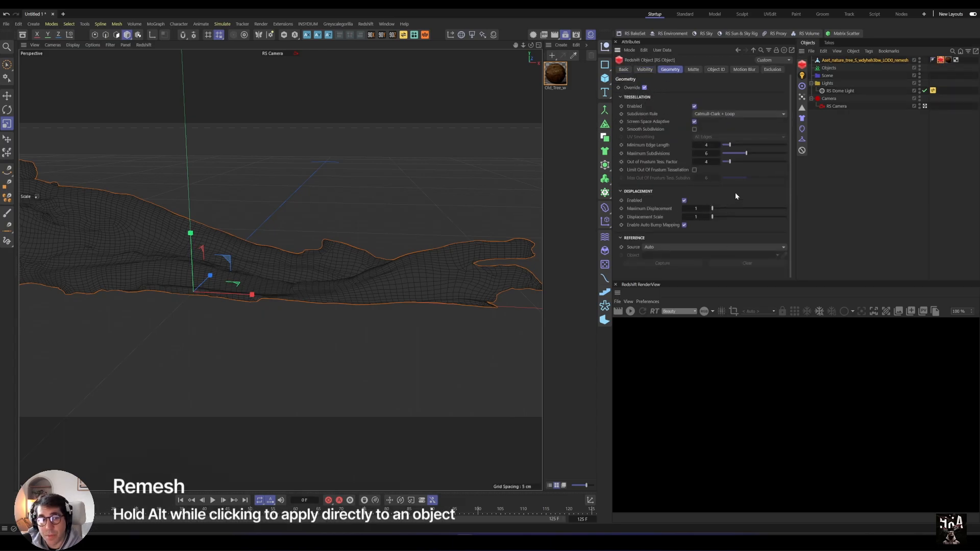
# Start the Redshift interactive render and frame the remeshed tree to preview its displaced surface
pyautogui.click(630, 310)
pyautogui.moveTo(324, 280)
pyautogui.keyDown('alt'); pyautogui.mouseDown()
pyautogui.moveTo(292, 278)
pyautogui.moveTo(340, 280)
pyautogui.moveTo(308, 269)
pyautogui.mouseUp(); pyautogui.keyUp('alt')
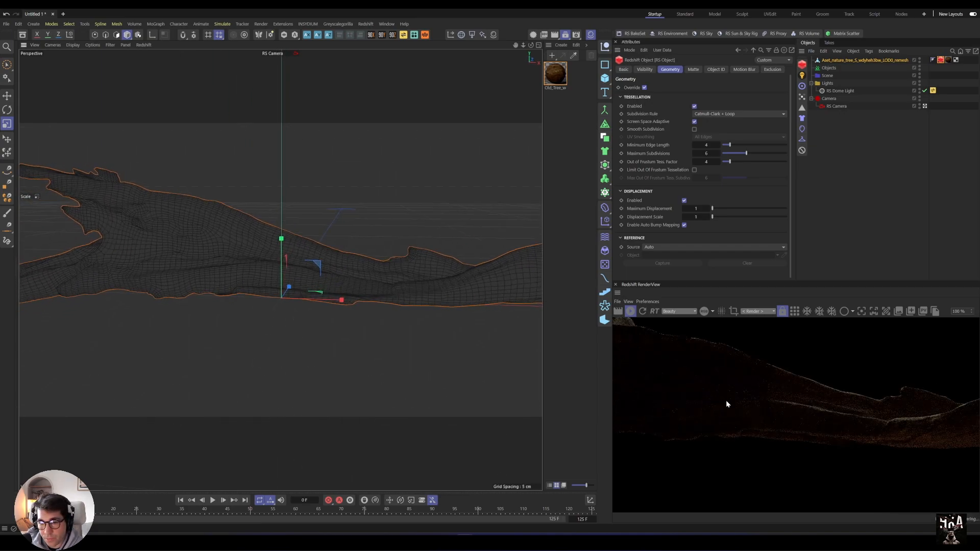
pyautogui.scroll(-2, 833, 415)
pyautogui.click(365, 289)
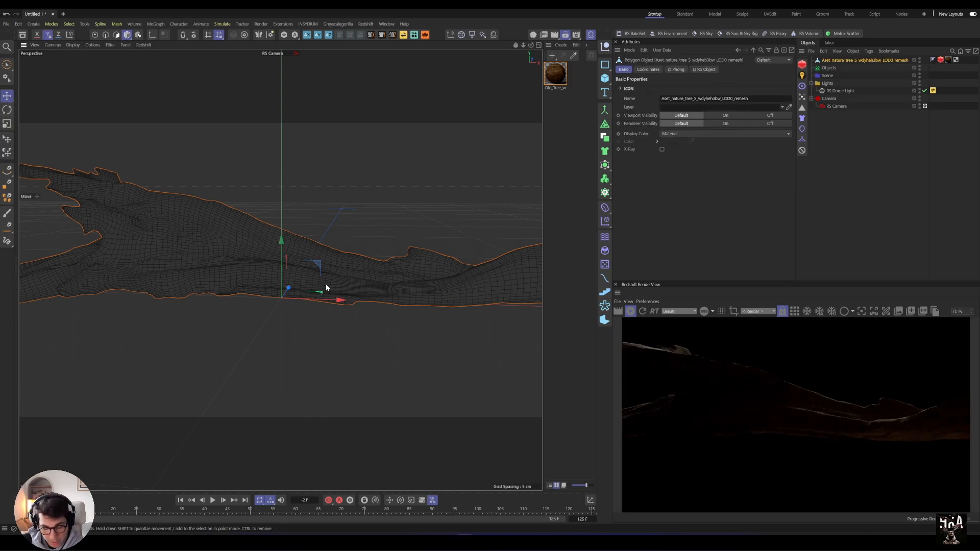
# Rotate the remeshed tree from its lying position to a steep diagonal, and select the RS Dome Light
pyautogui.press('r')
pyautogui.moveTo(329, 272); pyautogui.dragTo(274, 256)
pyautogui.keyDown('alt'); pyautogui.moveTo(274, 257); pyautogui.dragTo(253, 286, button='right'); pyautogui.keyUp('alt')
pyautogui.keyDown('alt'); pyautogui.moveTo(253, 286); pyautogui.dragTo(298, 260, button='middle'); pyautogui.keyUp('alt')
pyautogui.moveTo(298, 263); pyautogui.dragTo(362, 247)
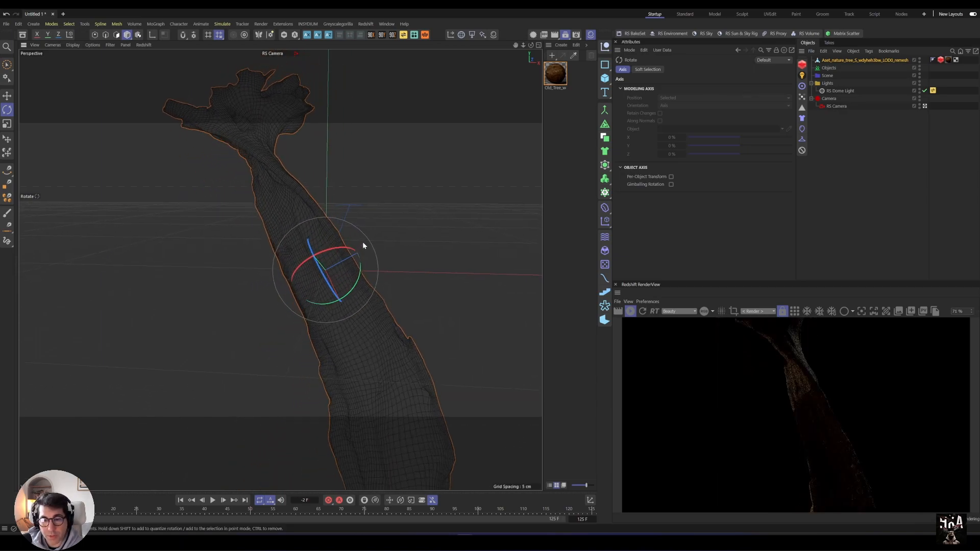
pyautogui.click(841, 91)
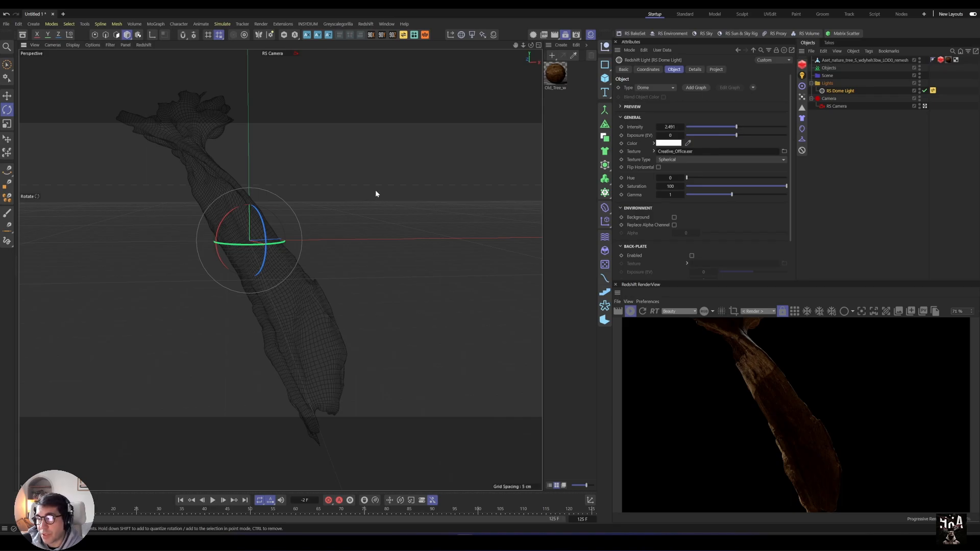
# Switch to Quixel Bridge and export the Red Fountain Grass asset from the local Megascans library to Cinema 4D
pyautogui.moveTo(532, 542)
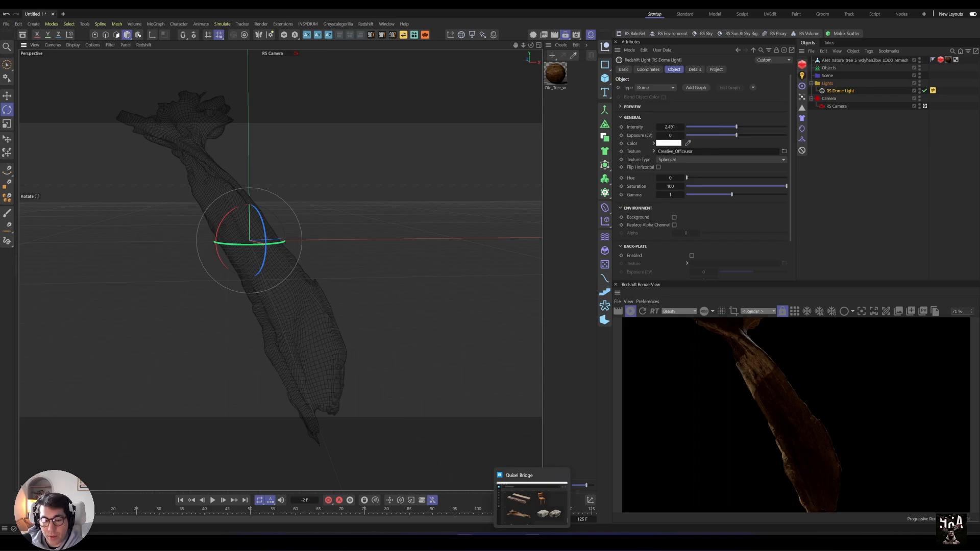
pyautogui.click(531, 503)
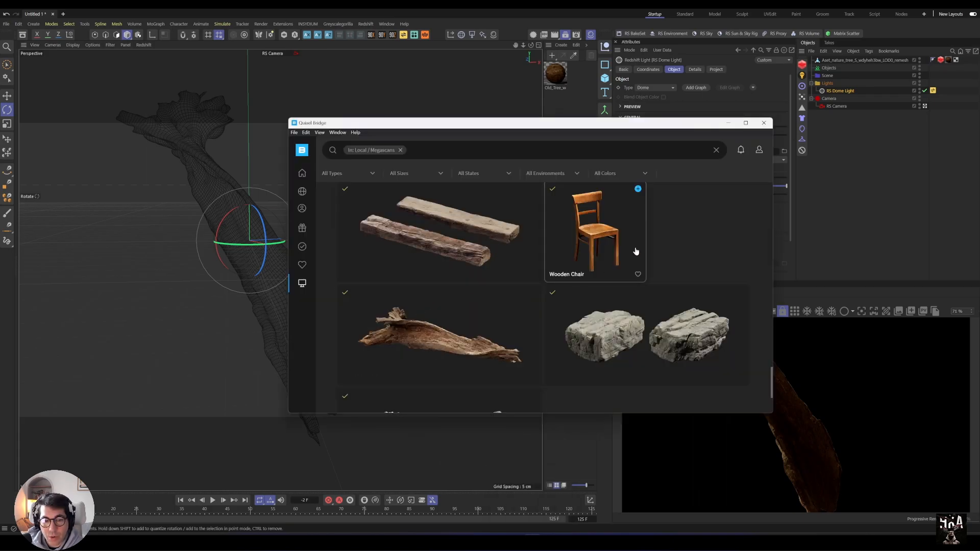
pyautogui.scroll(-3, 635, 250)
pyautogui.scroll(5, 635, 255)
pyautogui.scroll(4, 634, 255)
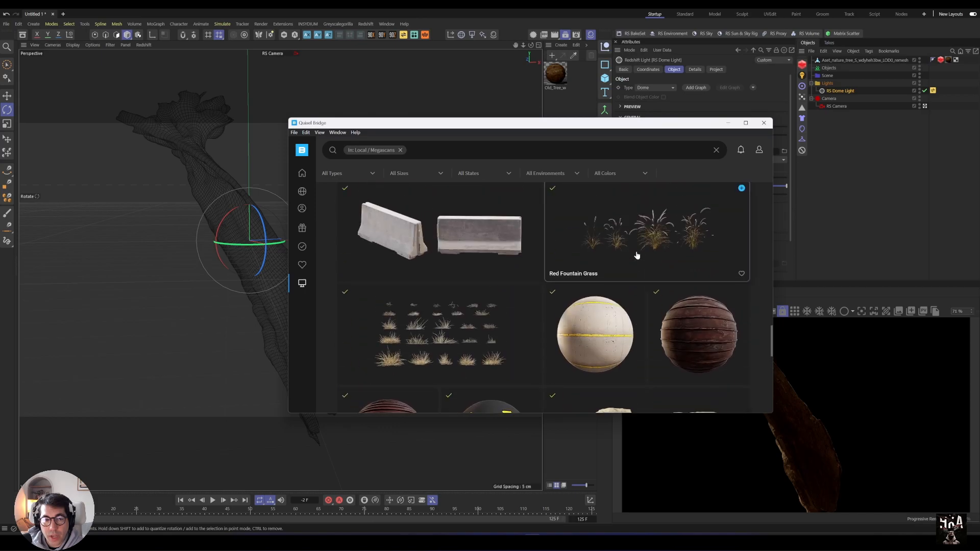
pyautogui.scroll(-1, 634, 256)
pyautogui.scroll(1, 711, 244)
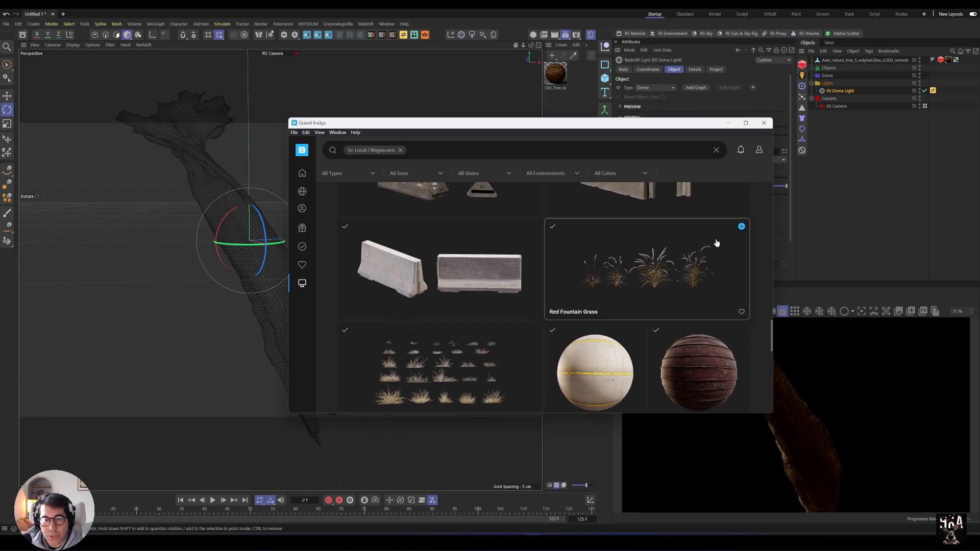
pyautogui.click(741, 226)
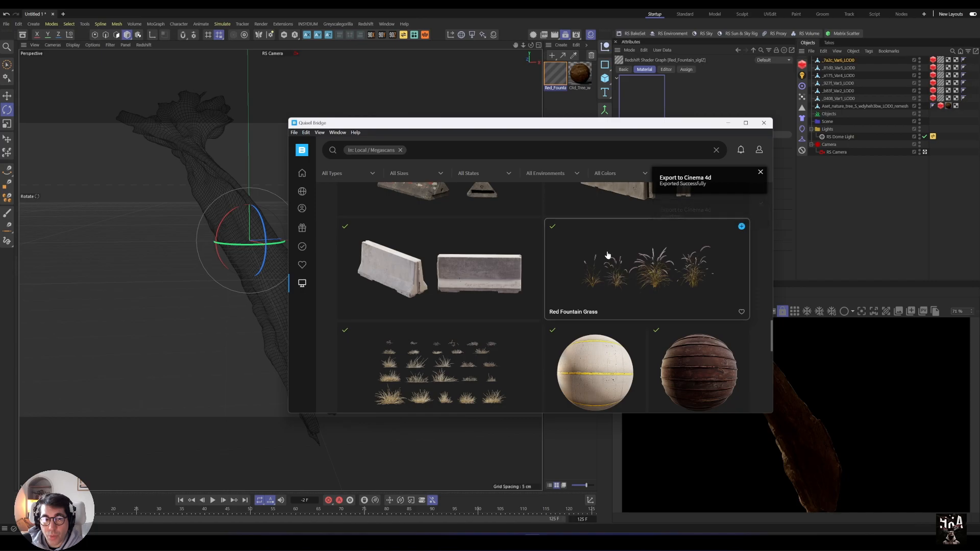
pyautogui.scroll(10, 614, 264)
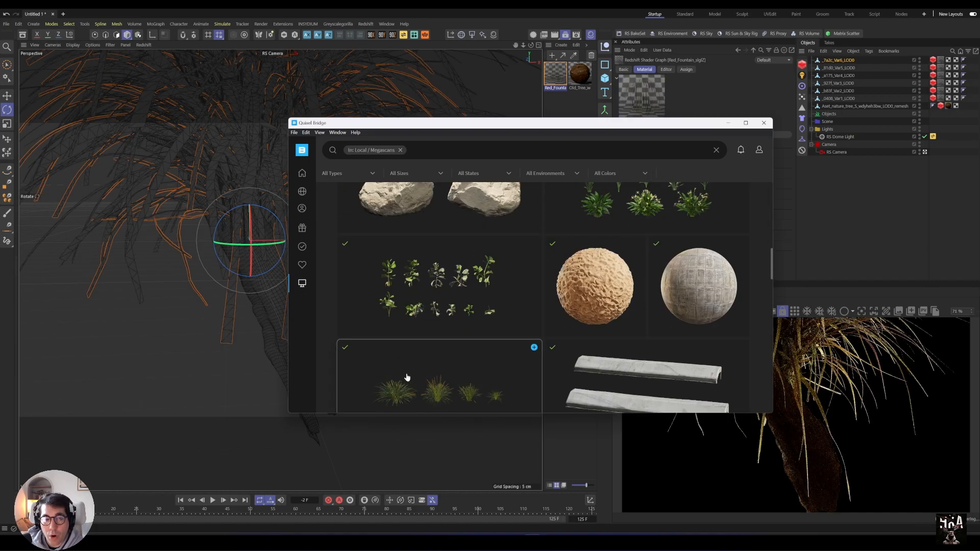
# Group the six imported Red Fountain Grass variants under a null named Grass 1
pyautogui.click(839, 99)
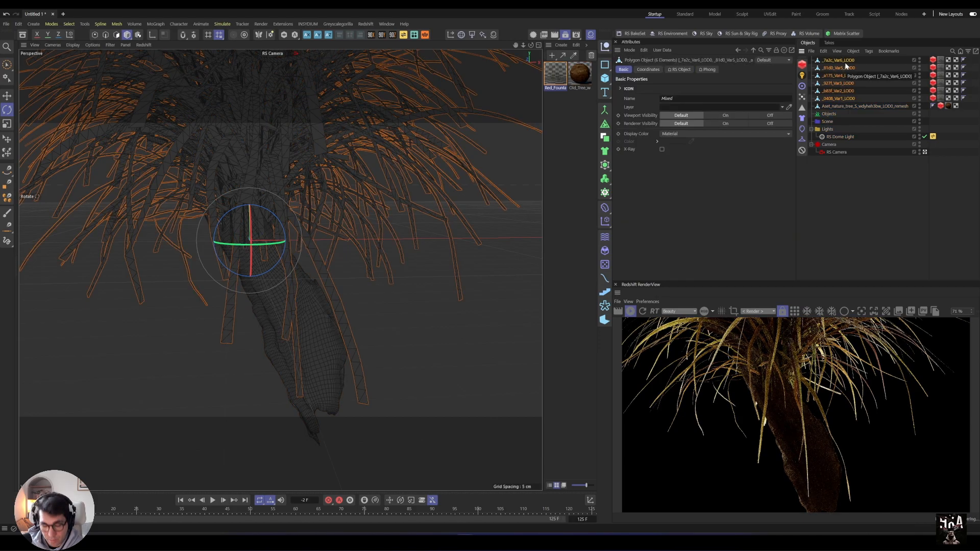
pyautogui.hotkey('alt', 'g')
pyautogui.doubleClick(828, 60)
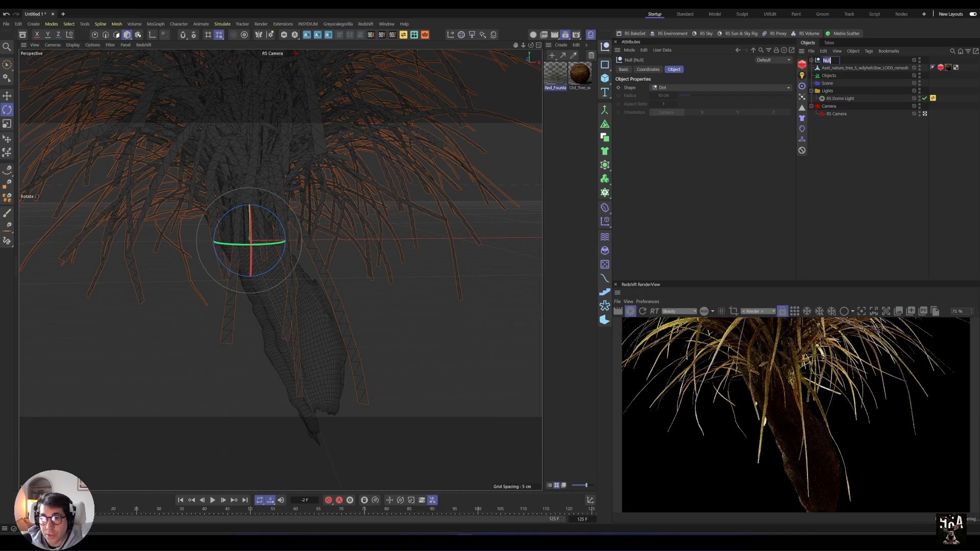
pyautogui.write('Grass 1')
pyautogui.press('Return')
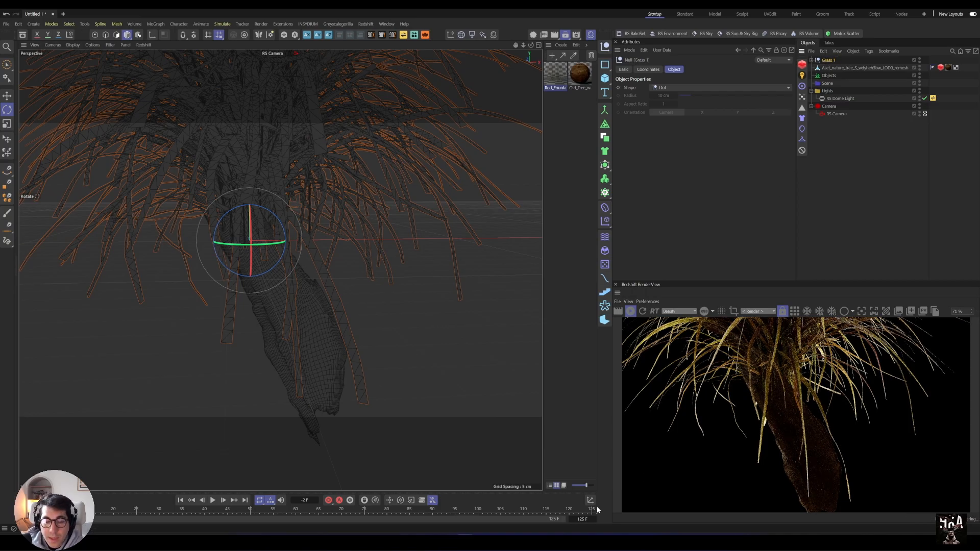
# Export the green basket grass asset from Quixel Bridge to Cinema 4D and name its group Grass 2
pyautogui.hotkey('alt', 'Tab')
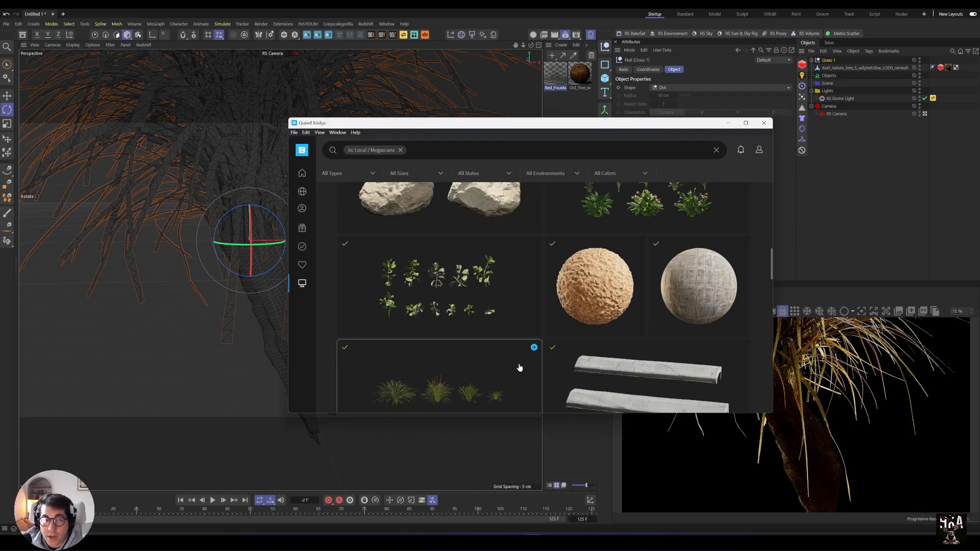
pyautogui.click(534, 348)
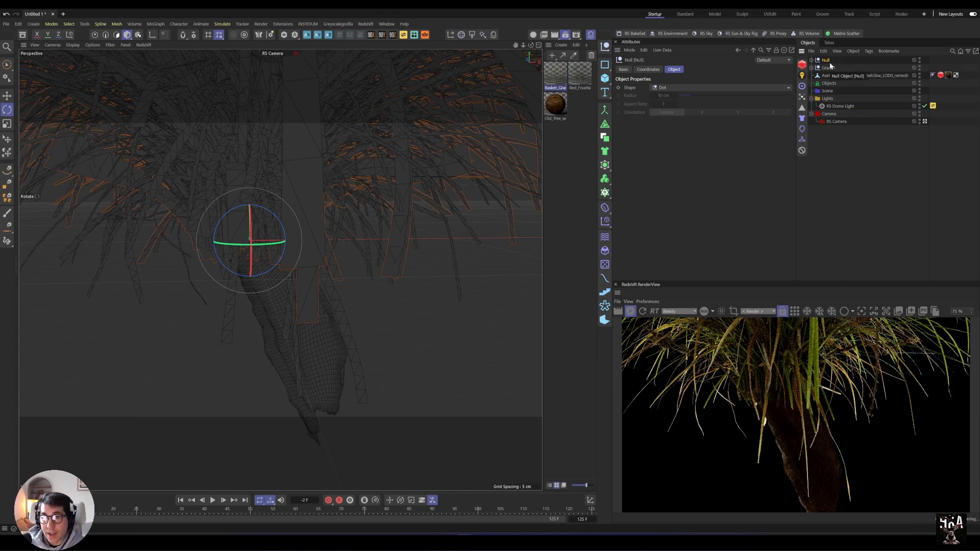
pyautogui.doubleClick(827, 60)
pyautogui.write('Grass 2')
pyautogui.press('Return')
# Switch to Quixel Bridge and export the flowering plant asset beside the pale rocks to Cinema 4D
pyautogui.hotkey('alt', 'Tab')
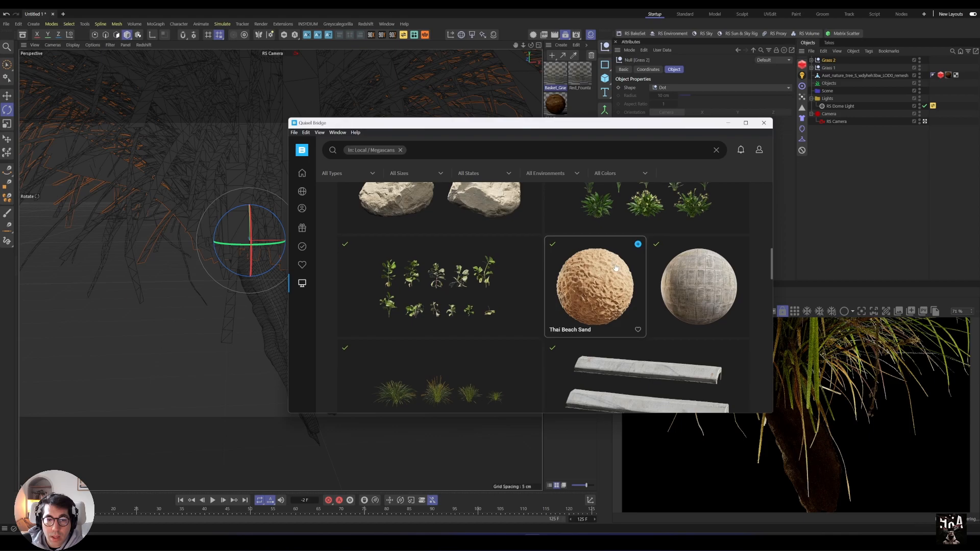
pyautogui.scroll(1, 615, 267)
pyautogui.scroll(4, 638, 280)
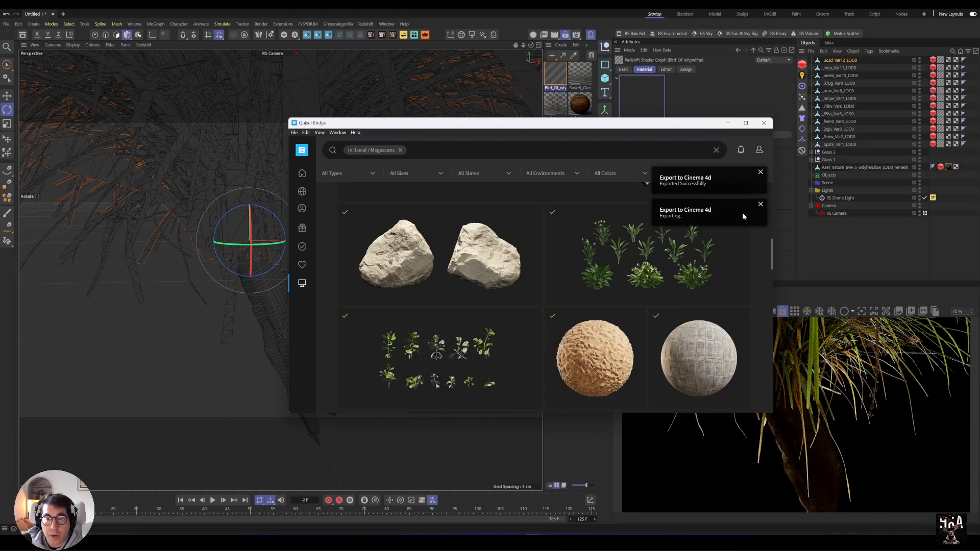
pyautogui.click(760, 114)
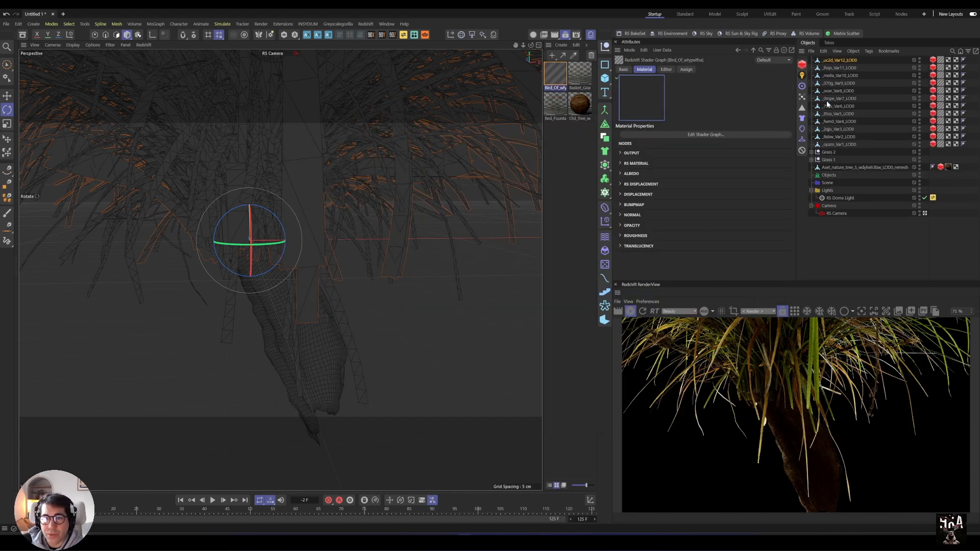
# Delete variants Var1 through Var8 of the newly imported plant asset
pyautogui.click(836, 91)
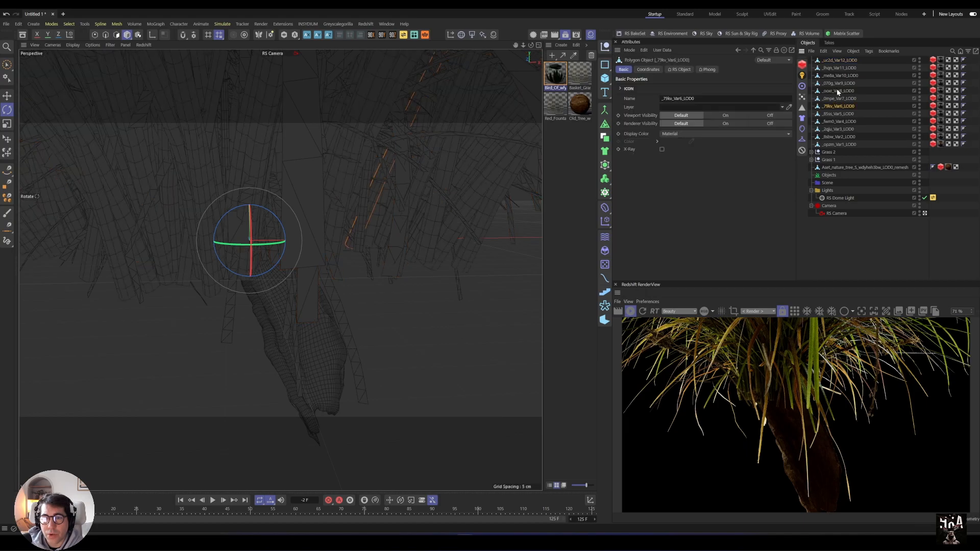
pyautogui.keyDown('shift'); pyautogui.click(841, 144); pyautogui.keyUp('shift')
pyautogui.press('Delete')
# Group the remaining plant variants Var9 through Var12 under a null named Grass 3
pyautogui.click(834, 86)
pyautogui.keyDown('shift'); pyautogui.click(838, 60); pyautogui.keyUp('shift')
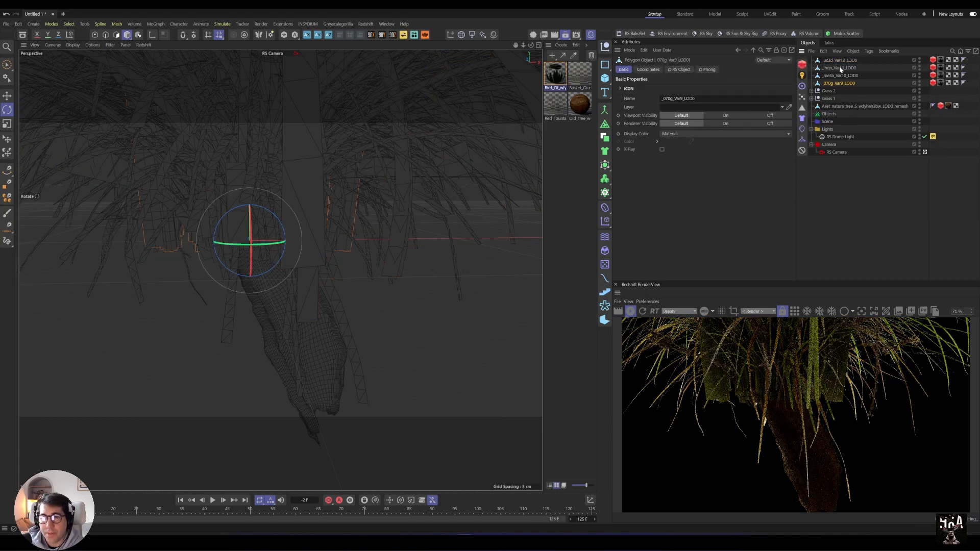
pyautogui.hotkey('alt', 'g')
pyautogui.doubleClick(826, 60)
pyautogui.write('Grass 3')
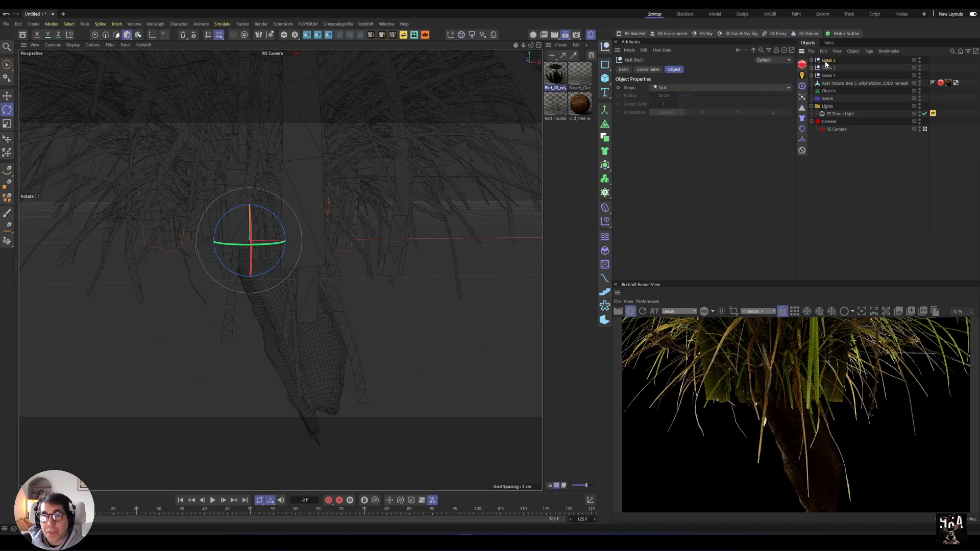
pyautogui.press('Return')
# Select the three imported plant materials, and convert and replace all Redshift materials with node materials
pyautogui.click(558, 106)
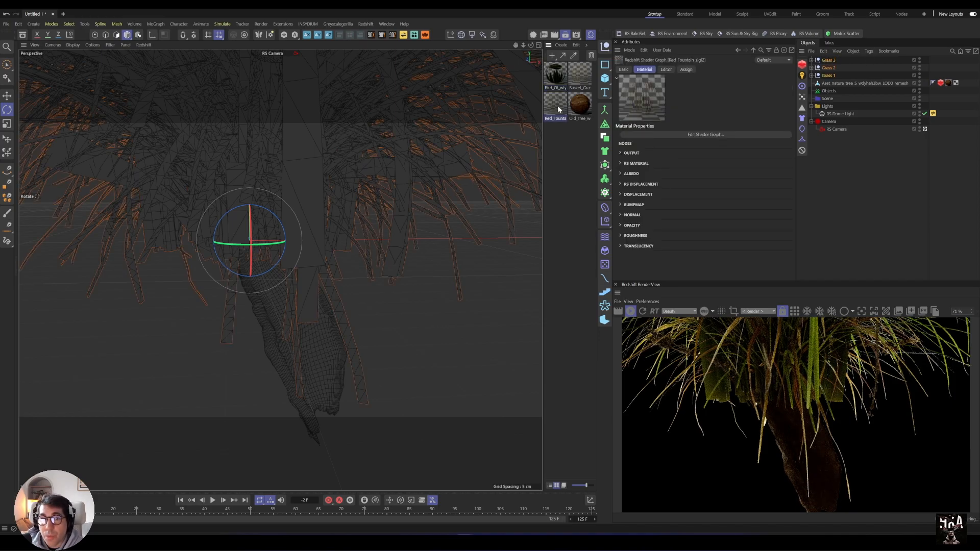
pyautogui.keyDown('ctrl'); pyautogui.click(556, 76); pyautogui.keyUp('ctrl')
pyautogui.keyDown('ctrl'); pyautogui.click(584, 77); pyautogui.keyUp('ctrl')
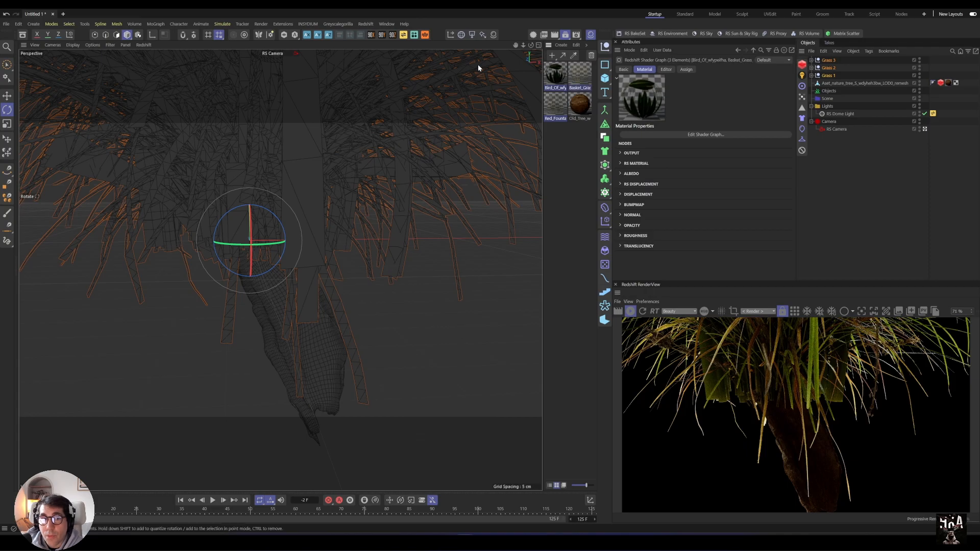
pyautogui.click(387, 24)
pyautogui.moveTo(365, 24)
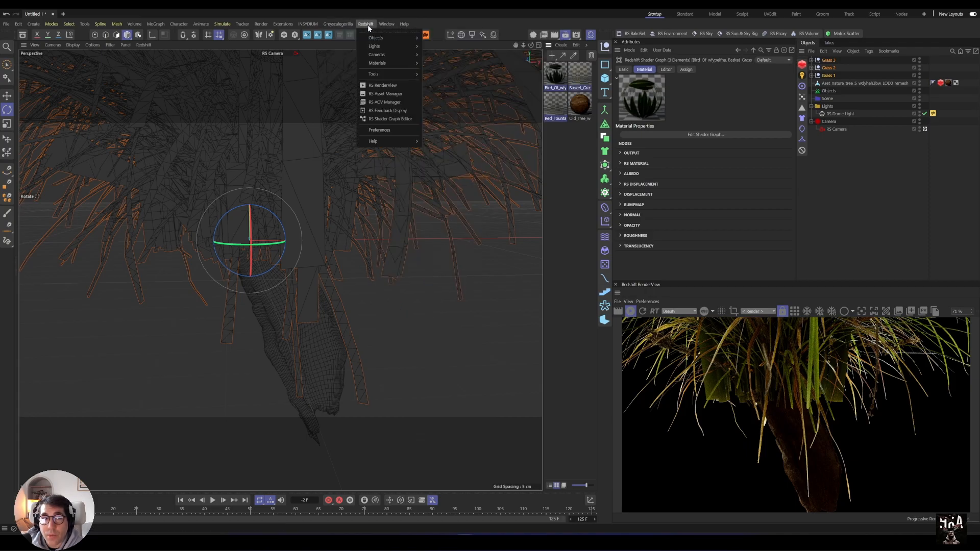
pyautogui.moveTo(376, 56)
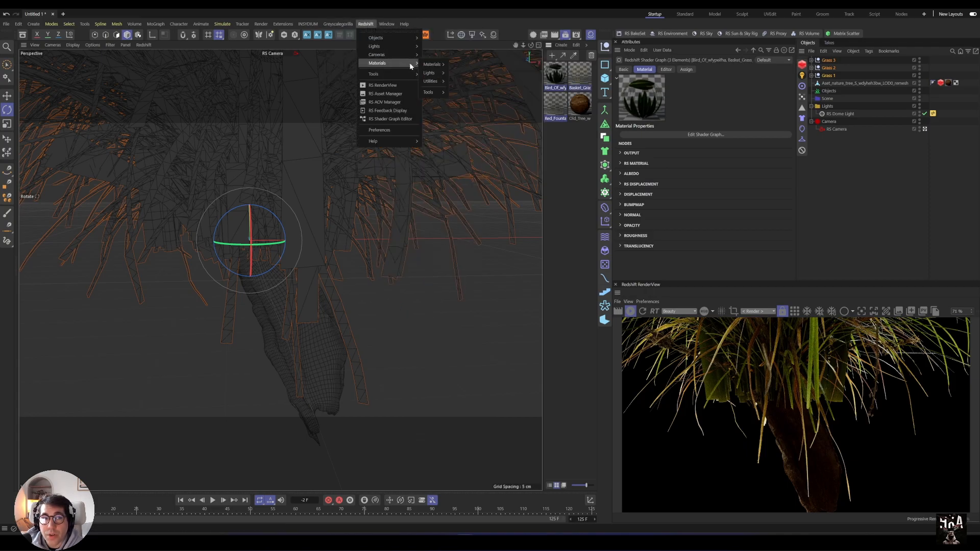
pyautogui.moveTo(441, 91)
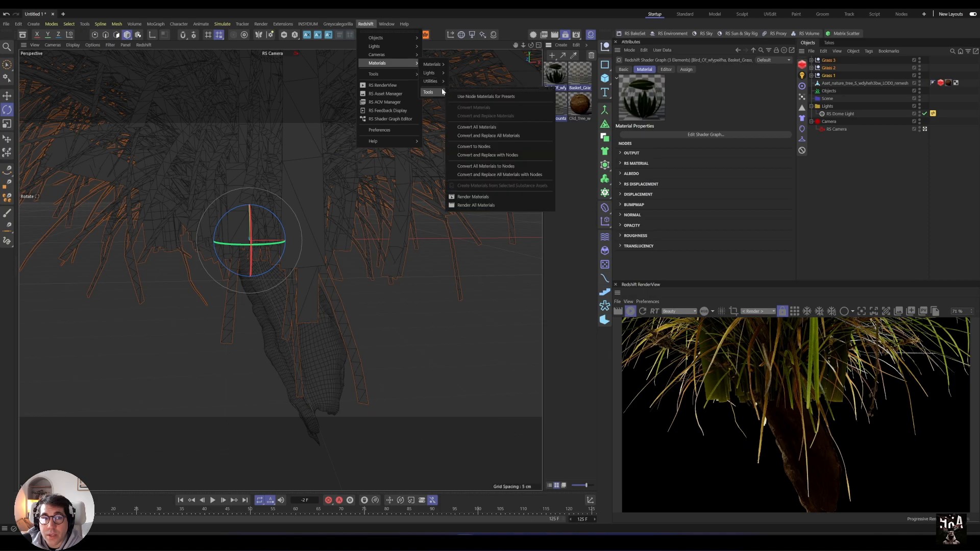
pyautogui.click(530, 175)
# Inspect the Red Fountain material's node graph, close it, and collapse the Grass 1, Grass 2 and Grass 3 groups
pyautogui.click(940, 206)
pyautogui.doubleClick(940, 207)
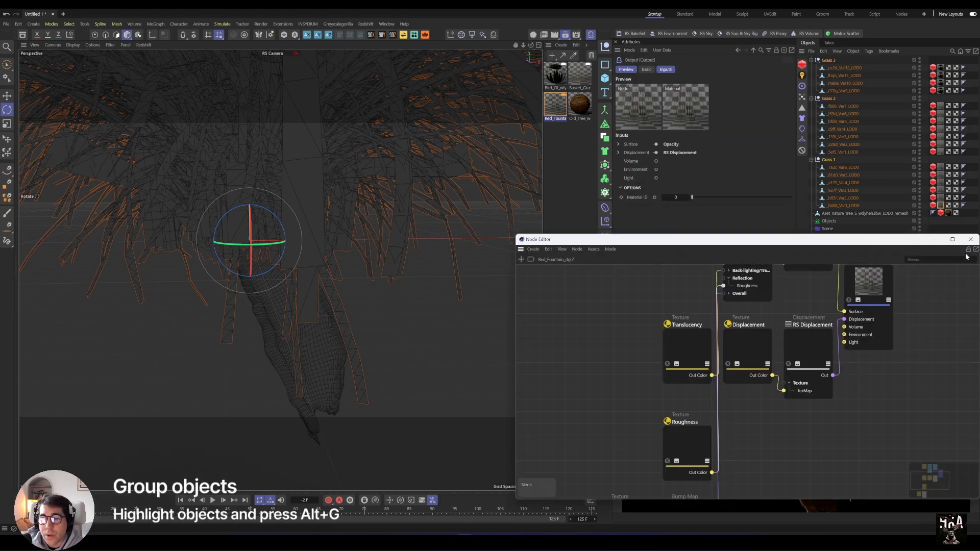
pyautogui.click(970, 239)
pyautogui.click(811, 61)
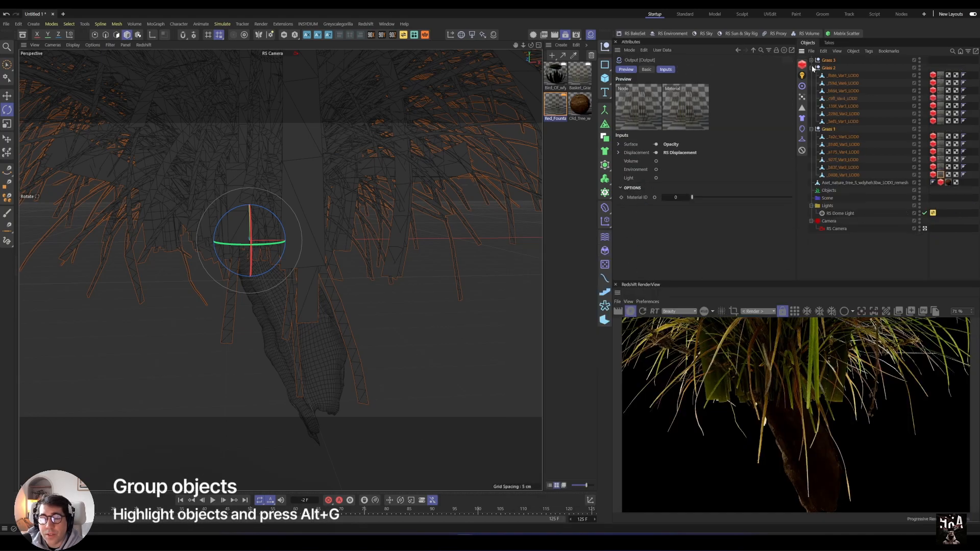
pyautogui.click(811, 68)
pyautogui.click(811, 76)
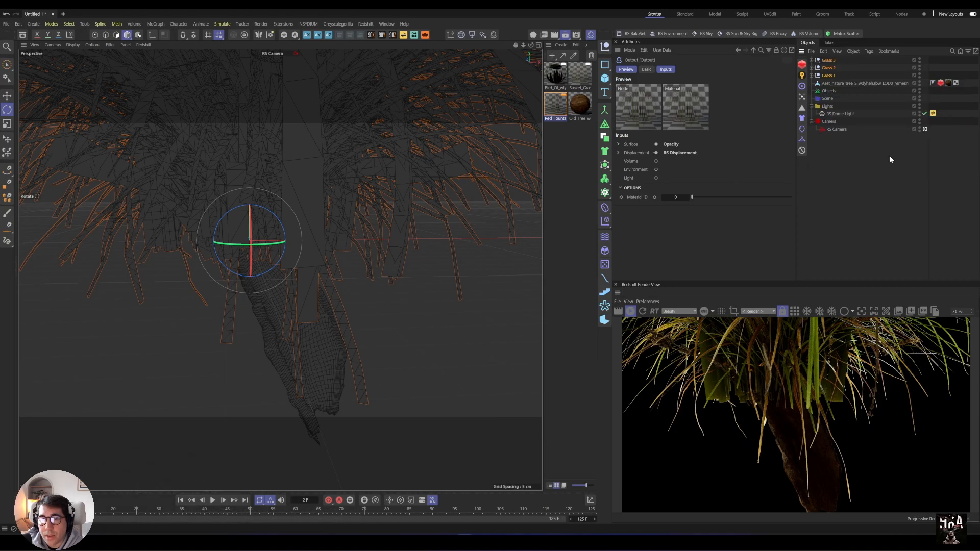
# Move the Grass 1, Grass 2 and Grass 3 groups into the Objects group
pyautogui.click(890, 159)
pyautogui.click(832, 75)
pyautogui.keyDown('shift'); pyautogui.click(831, 60); pyautogui.keyUp('shift')
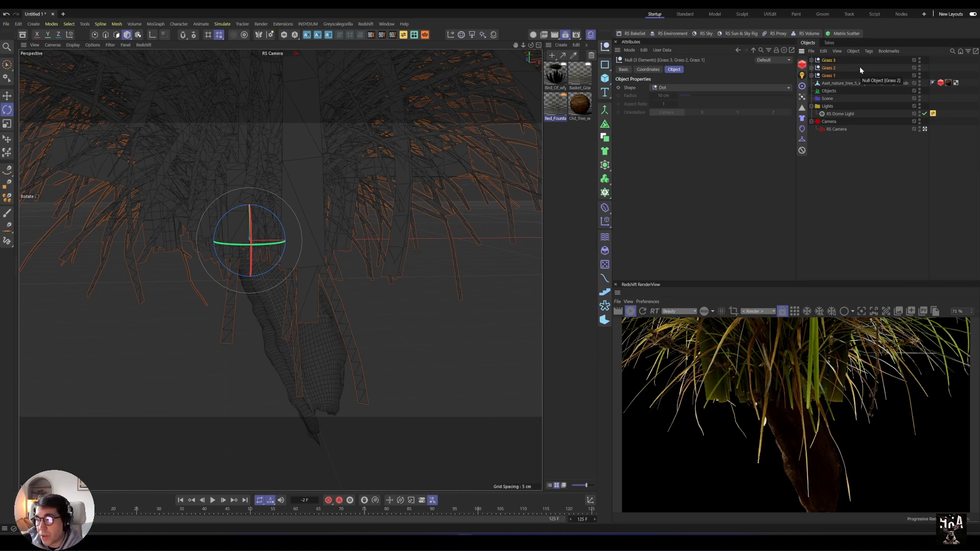
pyautogui.moveTo(858, 69); pyautogui.dragTo(838, 90)
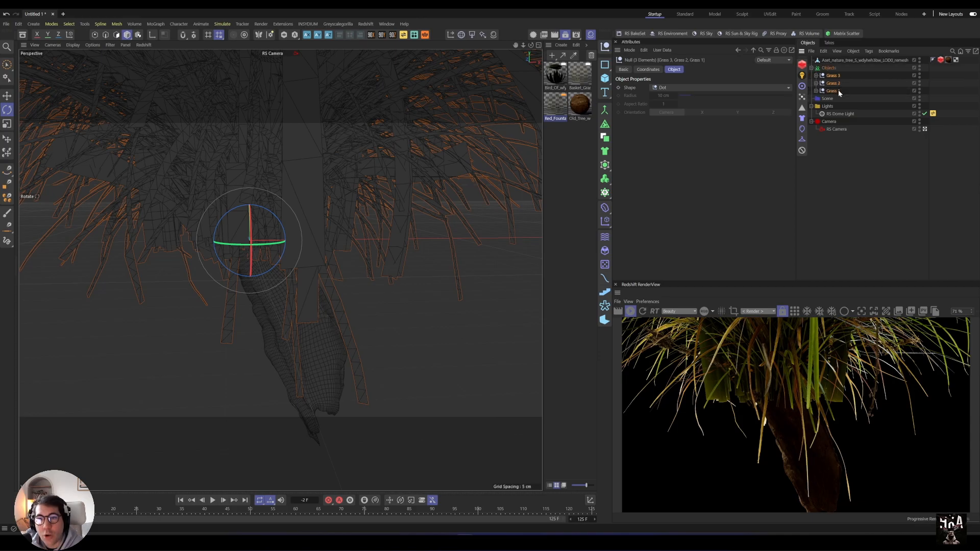
# Move the remeshed tree into the Objects group and rename it as Tree branch
pyautogui.moveTo(841, 60); pyautogui.dragTo(836, 68)
pyautogui.doubleClick(839, 68)
pyautogui.write('T')
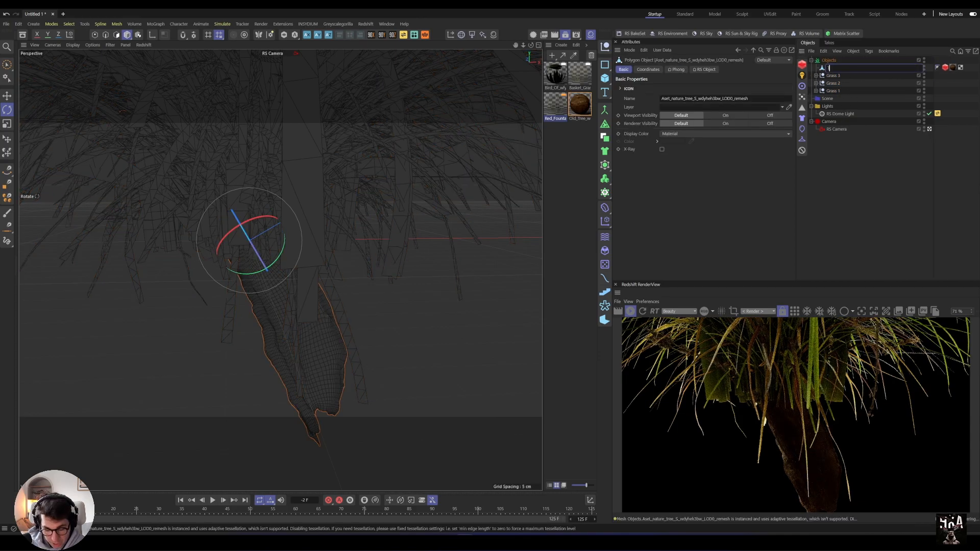
pyautogui.write('ree branch')
pyautogui.press('Return')
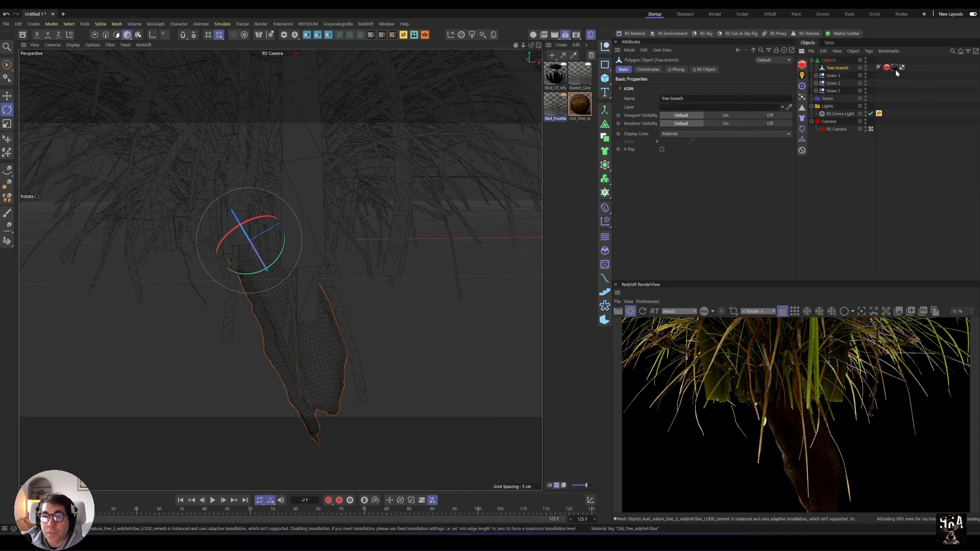
# Move the Grass 1, Grass 2 and Grass 3 groups together along the X axis, well away from the tree branch
pyautogui.click(832, 91)
pyautogui.keyDown('shift'); pyautogui.click(833, 75); pyautogui.keyUp('shift')
pyautogui.press('e')
pyautogui.moveTo(296, 241); pyautogui.dragTo(542, 238)
pyautogui.keyDown('alt'); pyautogui.moveTo(280, 270); pyautogui.dragTo(404, 265, button='middle'); pyautogui.keyUp('alt')
pyautogui.keyDown('alt'); pyautogui.moveTo(405, 264); pyautogui.dragTo(378, 293); pyautogui.keyUp('alt')
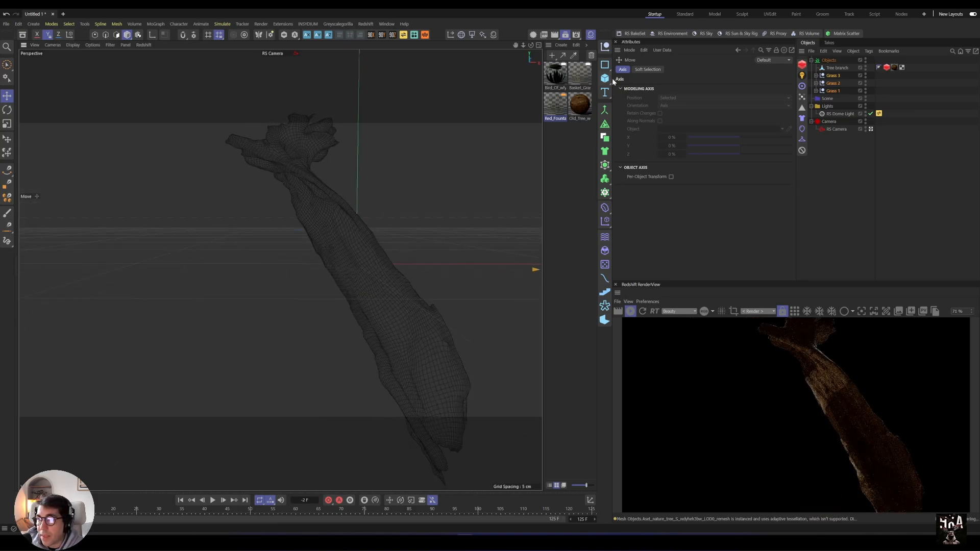
# Clear the selection, hide the material list and add a Redshift Matrix Scatter object to the scene
pyautogui.click(858, 183)
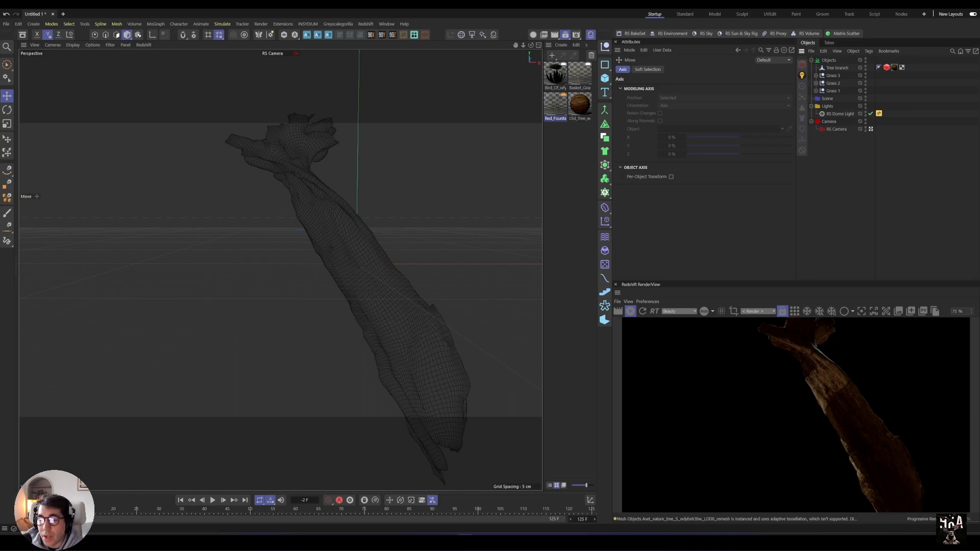
pyautogui.click(589, 36)
pyautogui.click(367, 25)
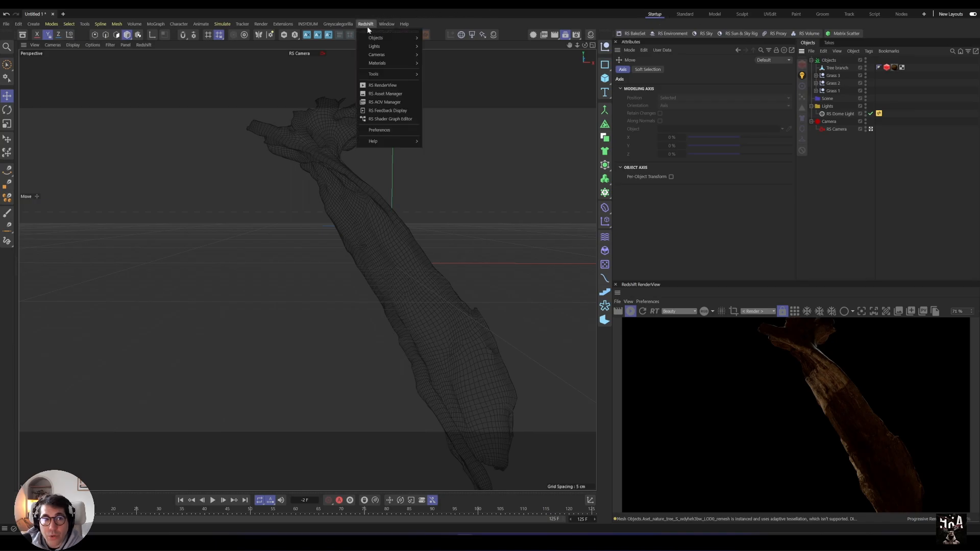
pyautogui.moveTo(384, 37)
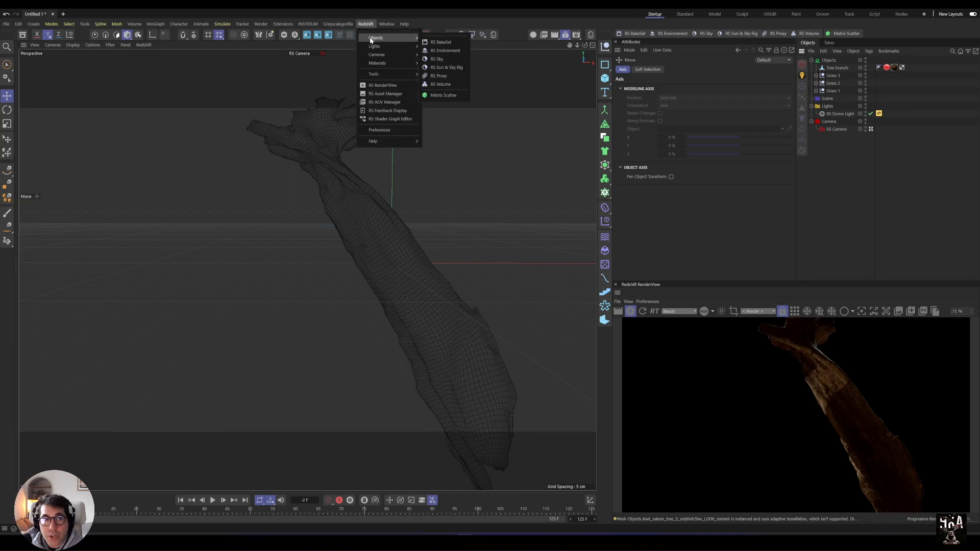
pyautogui.click(442, 95)
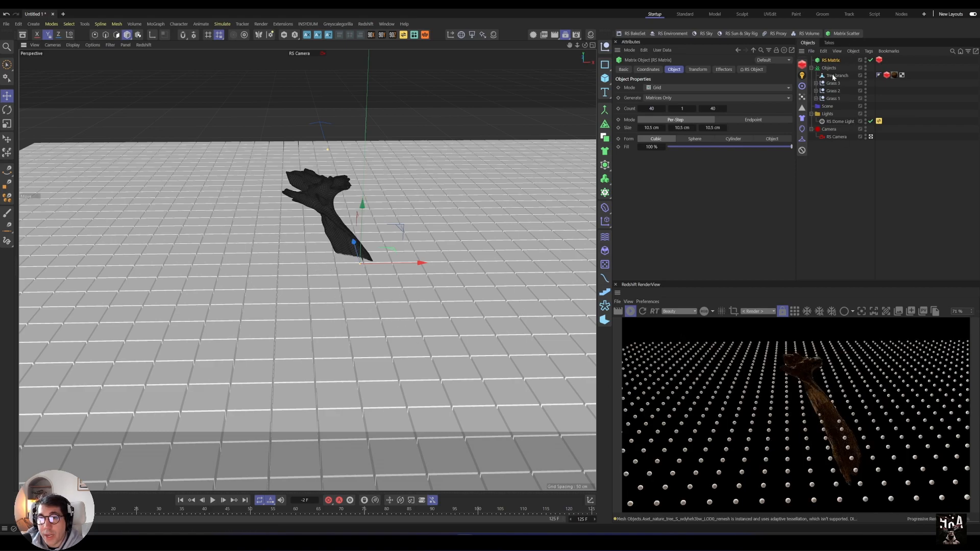
# Set the RS Matrix mode to Object and assign Tree branch as the object to scatter on
pyautogui.click(657, 88)
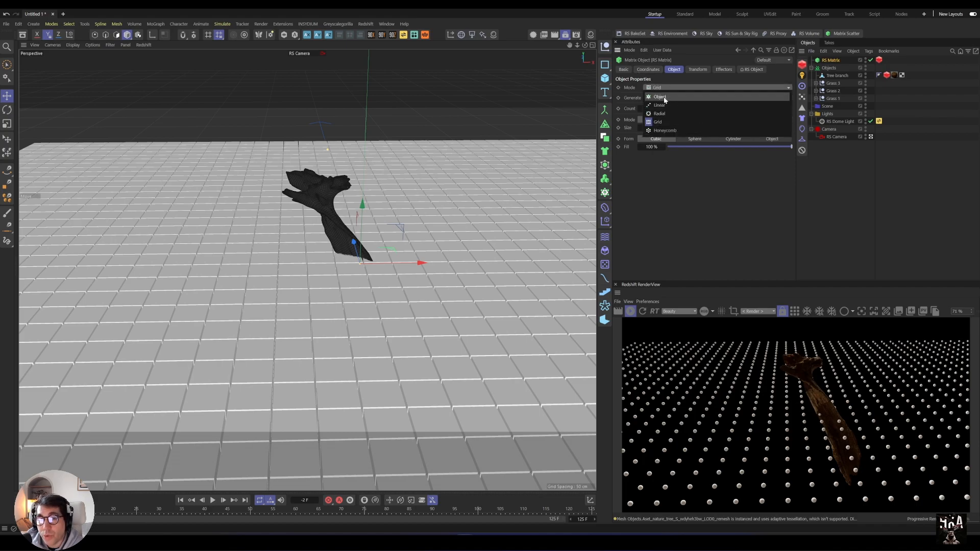
pyautogui.click(661, 97)
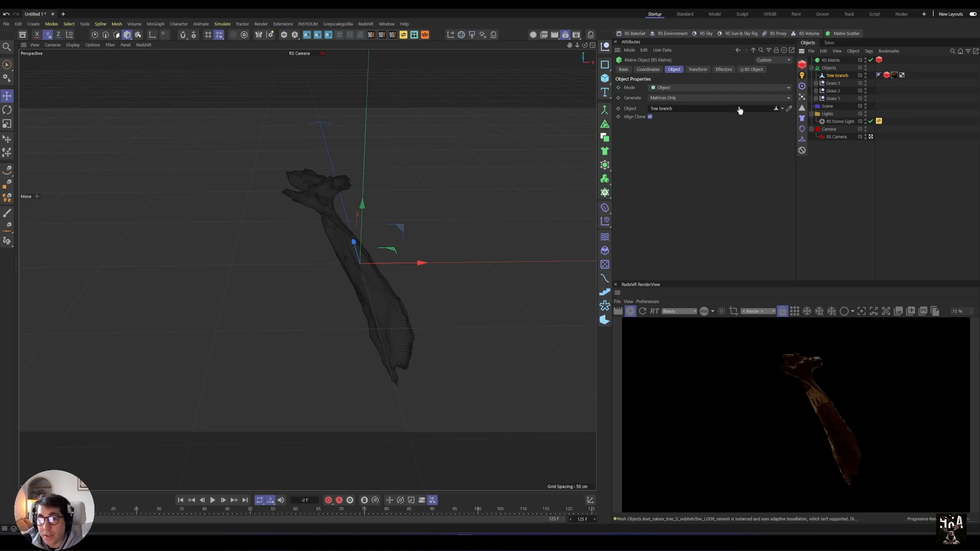
pyautogui.moveTo(693, 111); pyautogui.dragTo(692, 110)
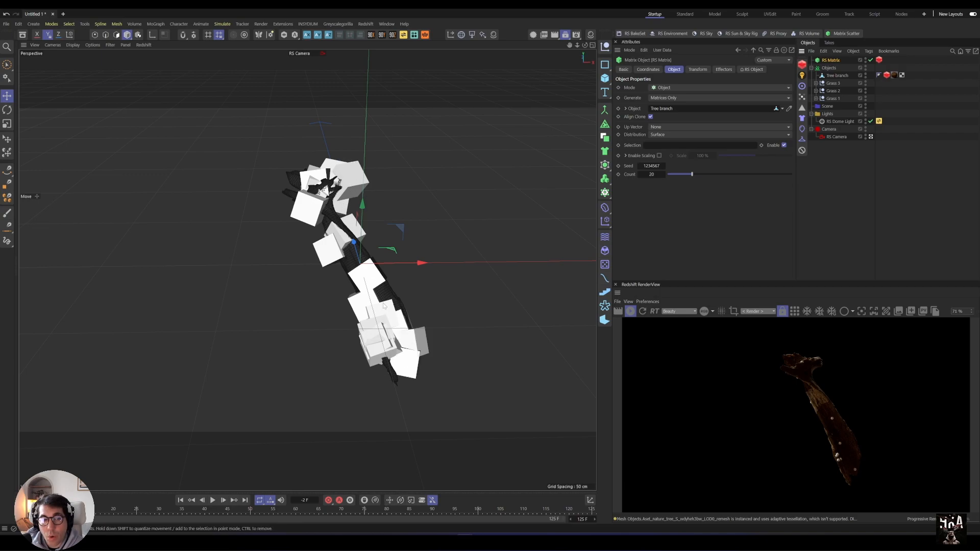
pyautogui.scroll(8, 845, 408)
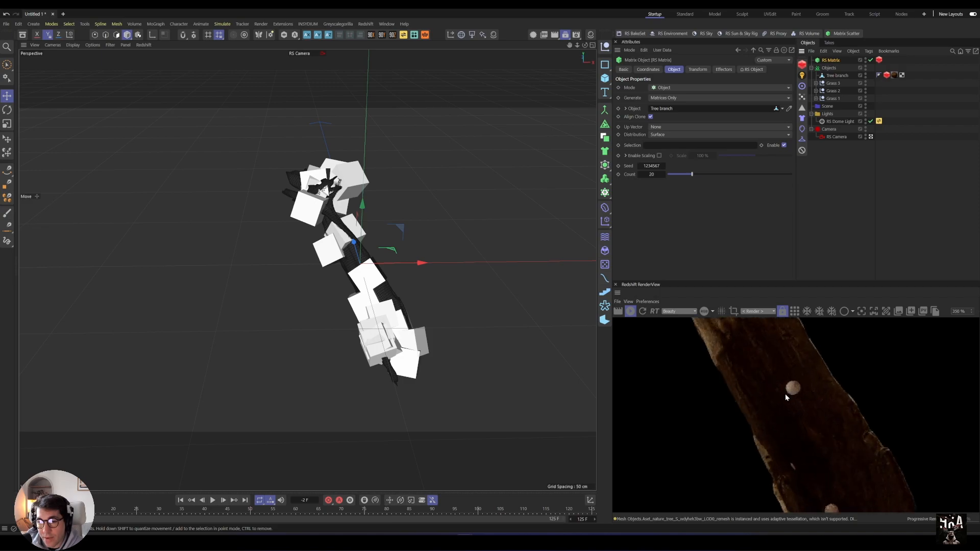
pyautogui.scroll(-6, 816, 416)
pyautogui.scroll(3, 398, 286)
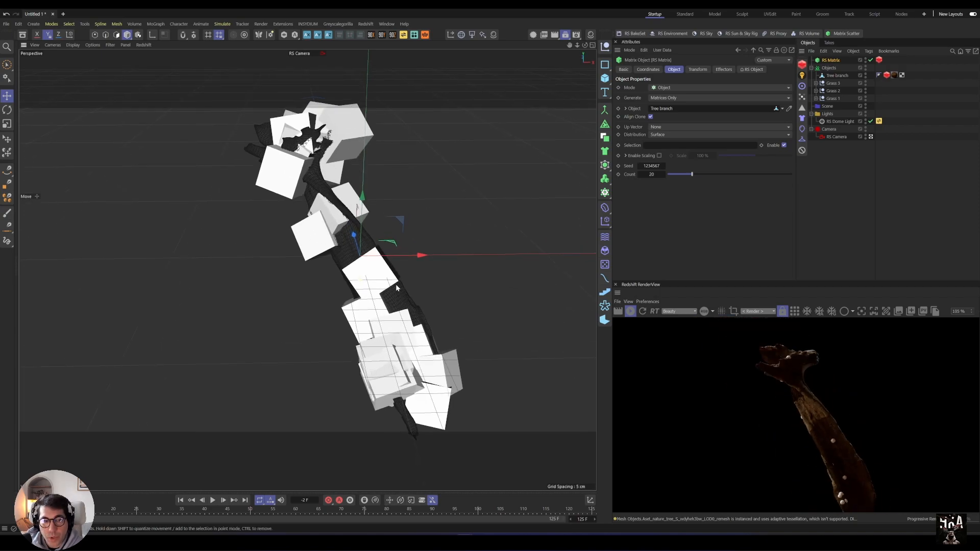
# Change the RS Matrix particle mode from optimized spheres to Custom Objects
pyautogui.click(751, 69)
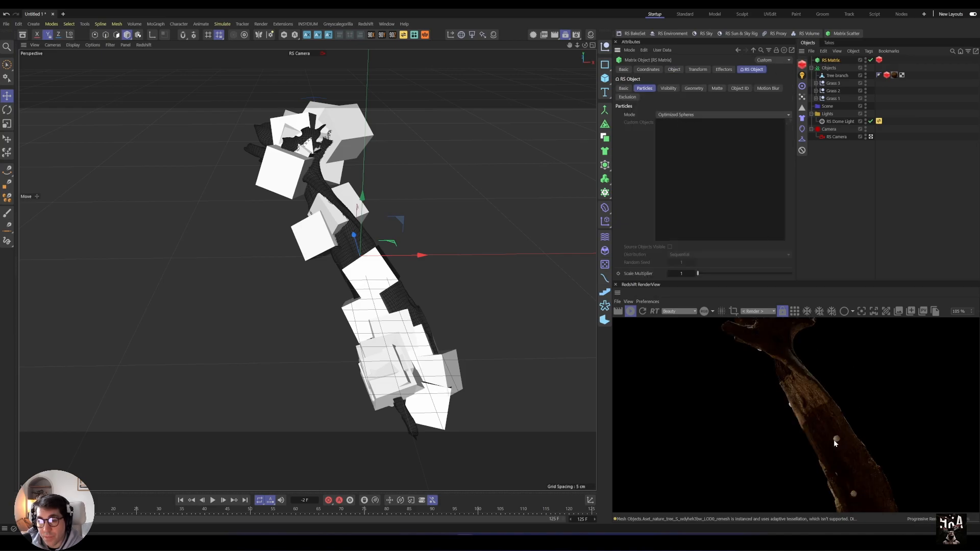
pyautogui.click(714, 114)
pyautogui.click(684, 157)
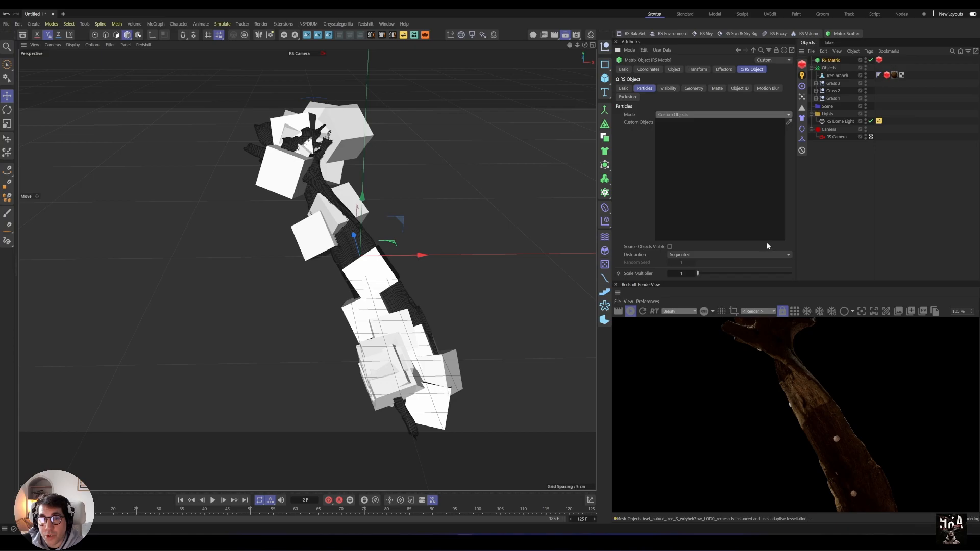
# Add all six Grass 1 plant variants to the RS Matrix's custom objects list
pyautogui.click(816, 98)
pyautogui.click(847, 106)
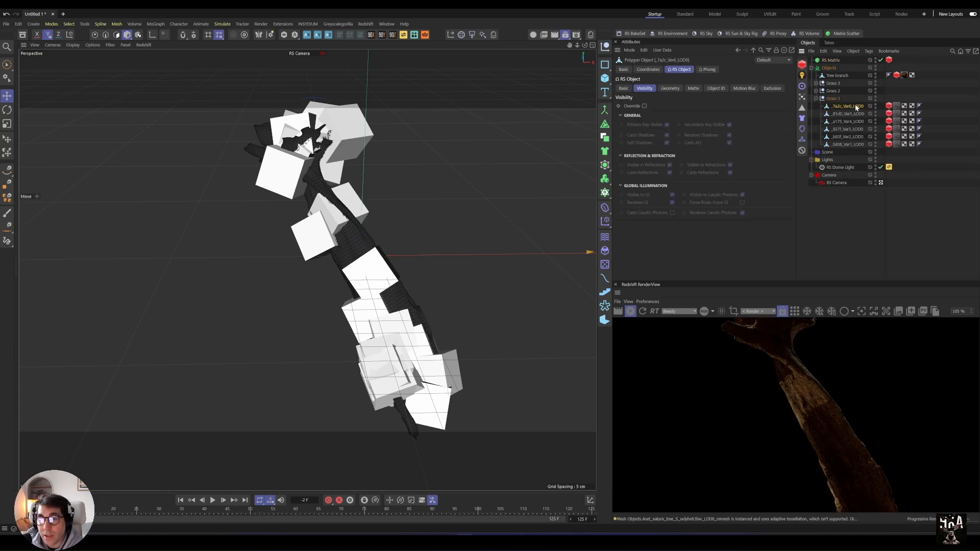
pyautogui.keyDown('shift'); pyautogui.click(851, 143); pyautogui.keyUp('shift')
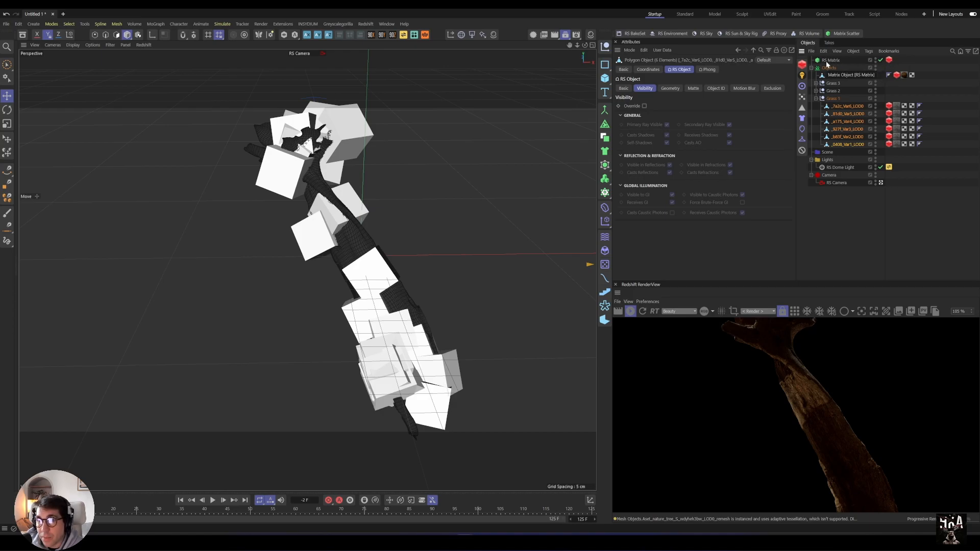
pyautogui.click(889, 60)
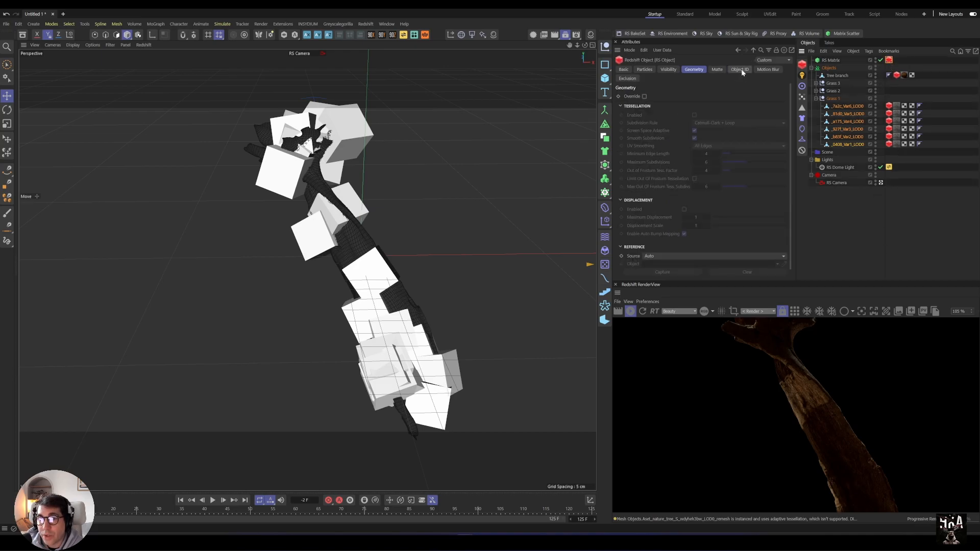
pyautogui.click(651, 69)
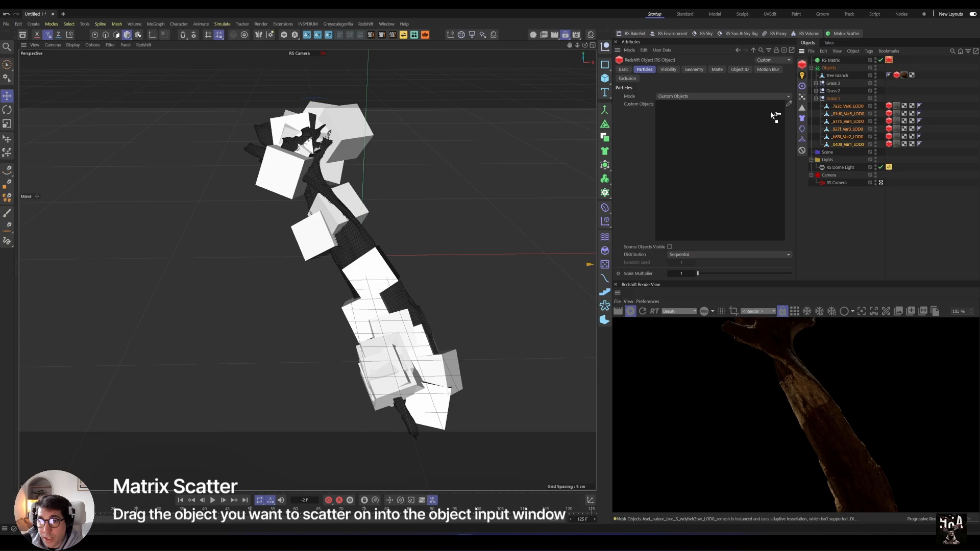
pyautogui.moveTo(775, 116); pyautogui.dragTo(772, 118)
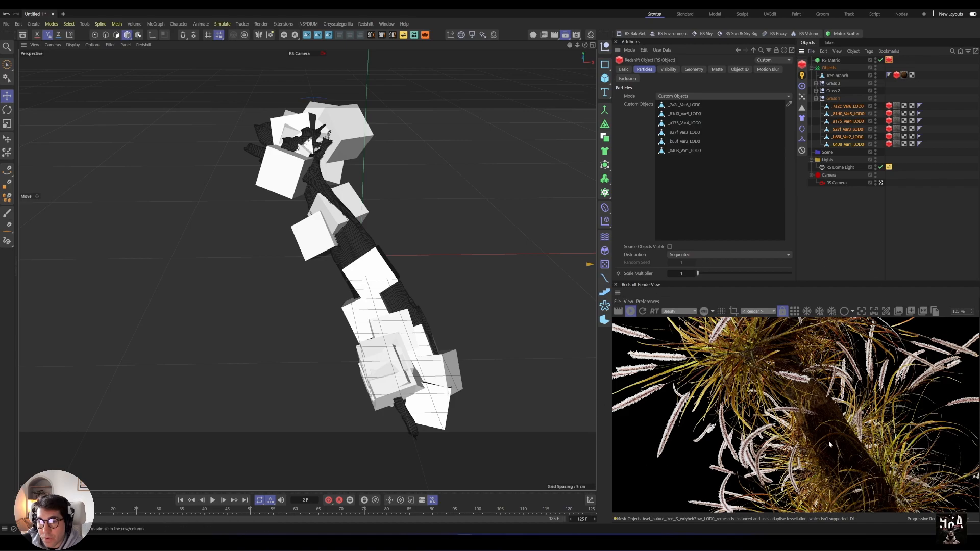
# Add all the Grass 2 and Grass 3 plant variants to the RS Matrix's custom objects list
pyautogui.click(815, 90)
pyautogui.moveTo(816, 108); pyautogui.dragTo(743, 171)
pyautogui.click(816, 83)
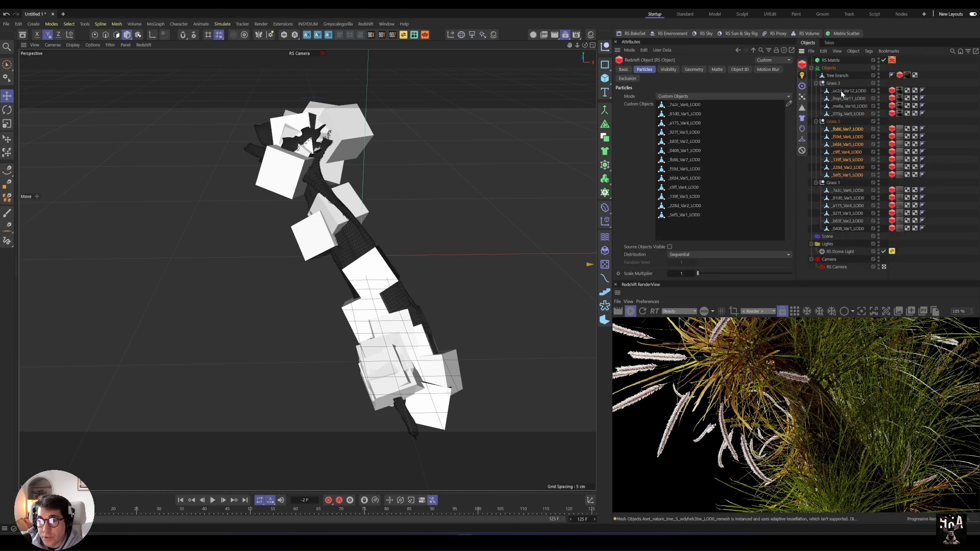
pyautogui.click(847, 91)
pyautogui.keyDown('shift'); pyautogui.click(847, 113); pyautogui.keyUp('shift')
pyautogui.click(892, 60)
pyautogui.moveTo(842, 92); pyautogui.dragTo(725, 227)
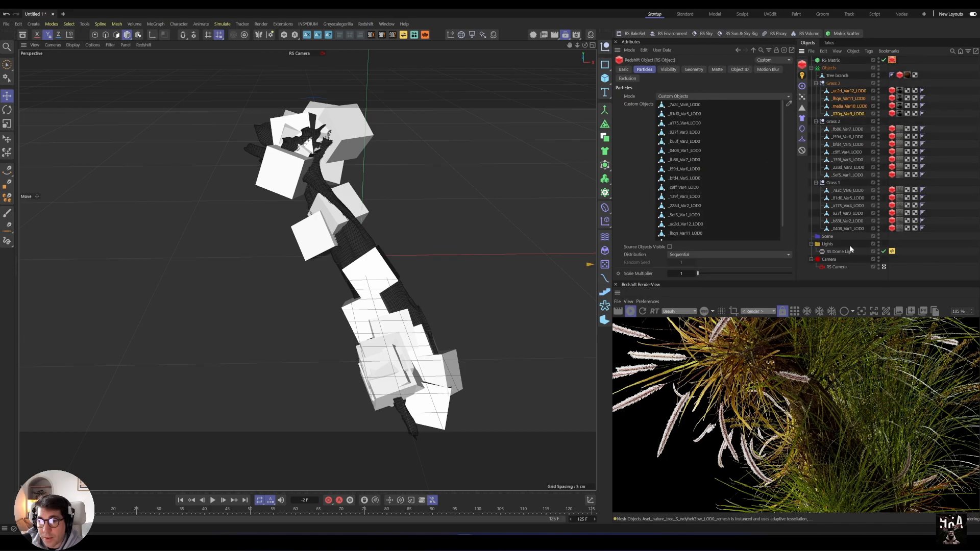
pyautogui.scroll(-3, 806, 393)
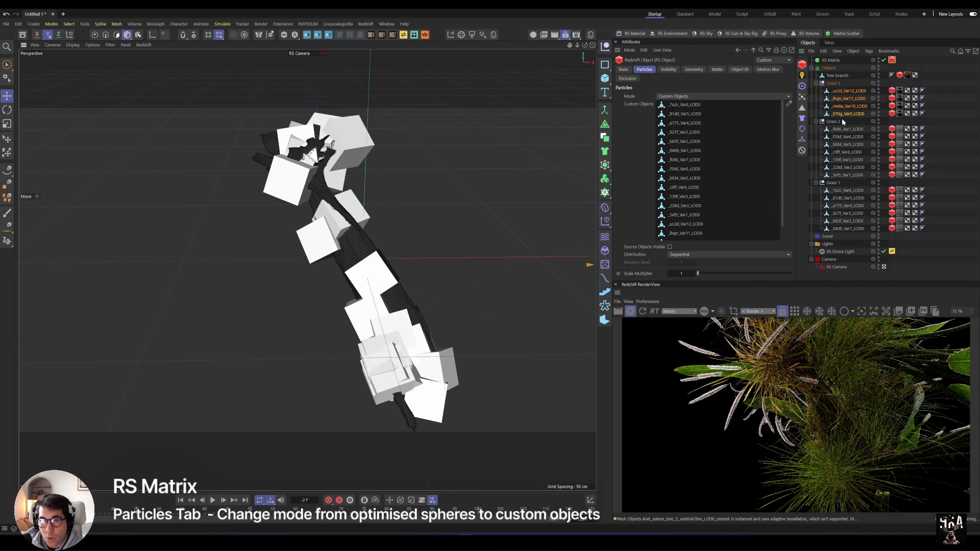
# Scale down the Grass 3, Grass 2 and Grass 1 groups in turn
pyautogui.click(833, 84)
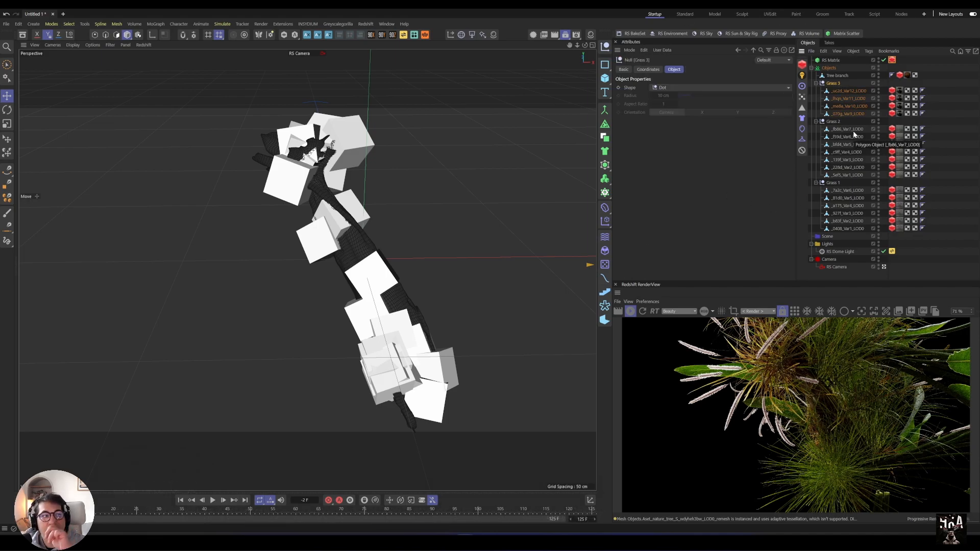
pyautogui.click(48, 35)
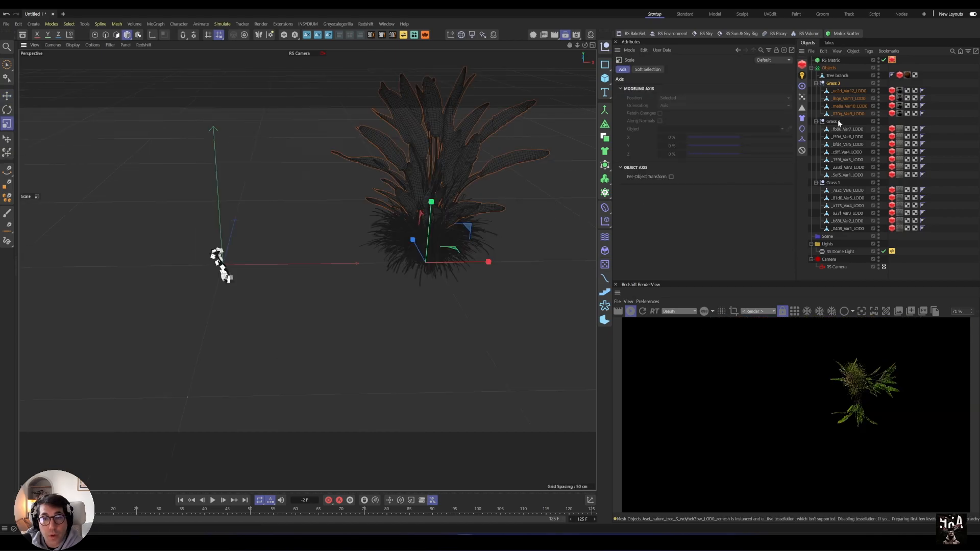
pyautogui.click(833, 82)
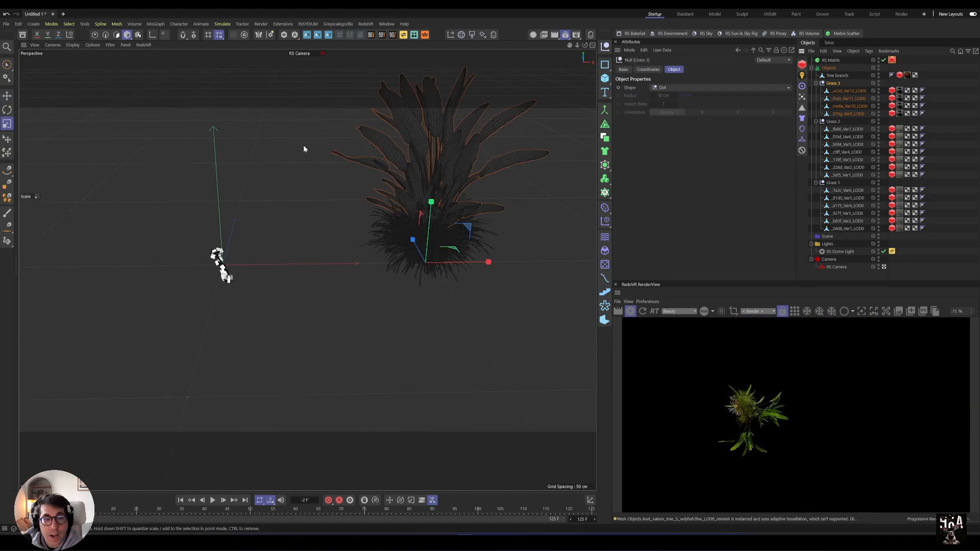
pyautogui.moveTo(305, 146); pyautogui.dragTo(341, 415)
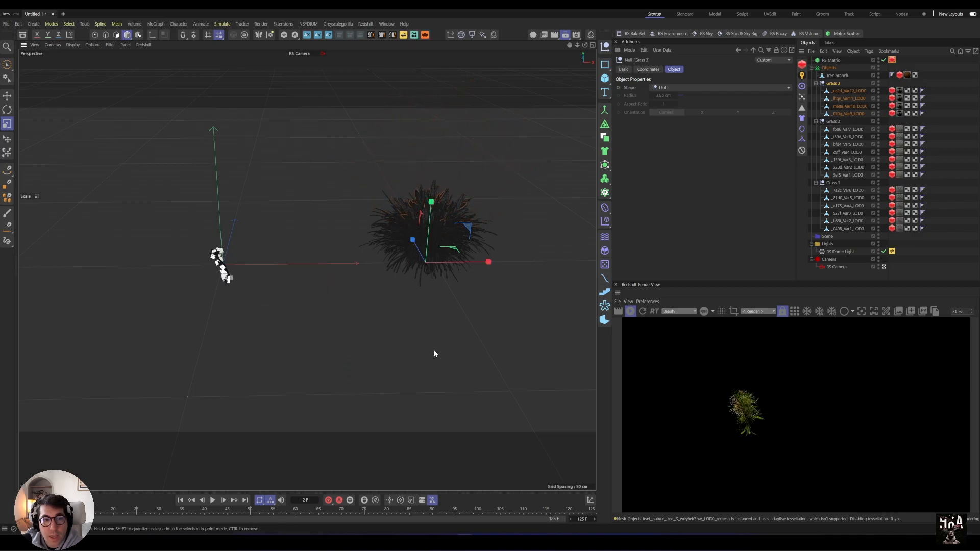
pyautogui.click(833, 121)
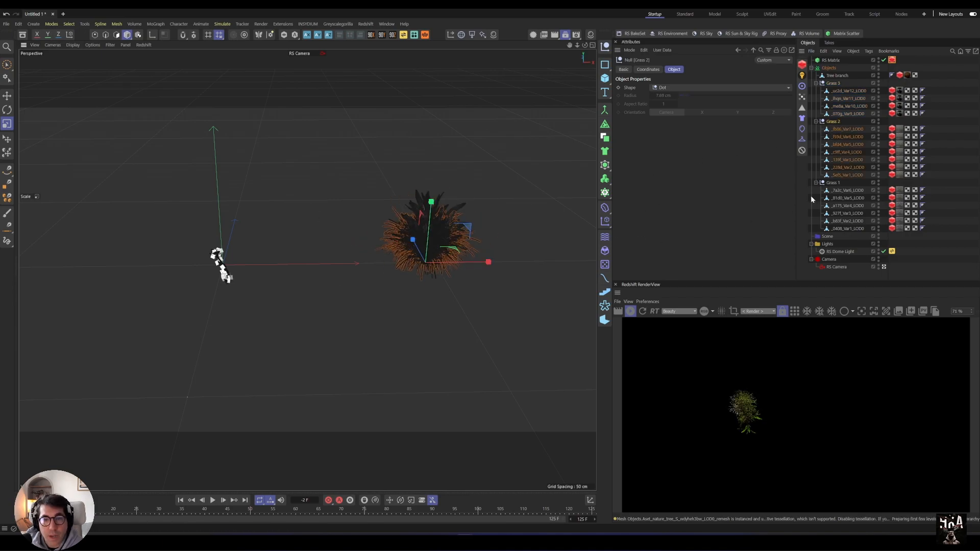
pyautogui.click(832, 182)
pyautogui.moveTo(371, 131); pyautogui.dragTo(358, 214)
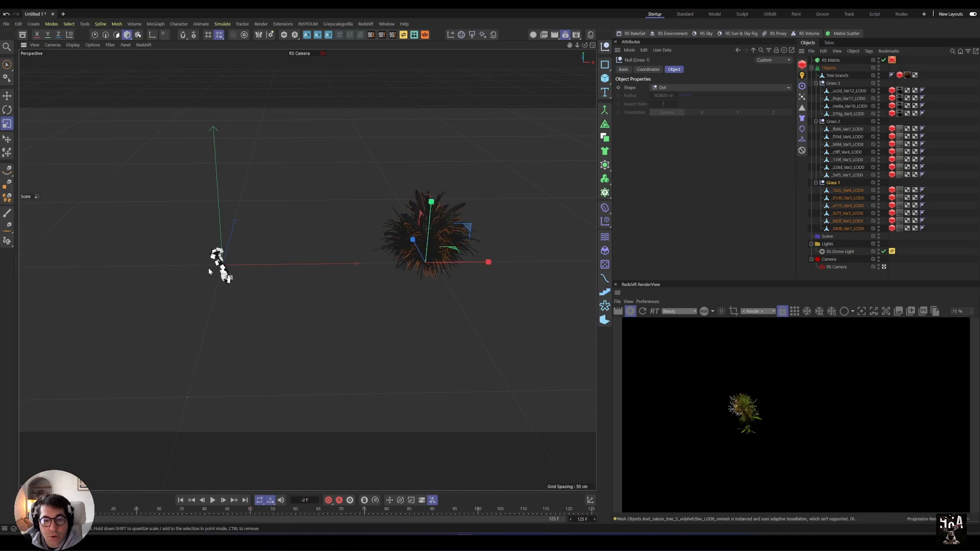
pyautogui.keyDown('alt'); pyautogui.moveTo(209, 271); pyautogui.dragTo(425, 269, button='right'); pyautogui.keyUp('alt')
pyautogui.keyDown('alt'); pyautogui.moveTo(425, 269); pyautogui.dragTo(336, 279, button='middle'); pyautogui.keyUp('alt')
pyautogui.keyDown('alt'); pyautogui.moveTo(336, 279); pyautogui.dragTo(351, 237); pyautogui.keyUp('alt')
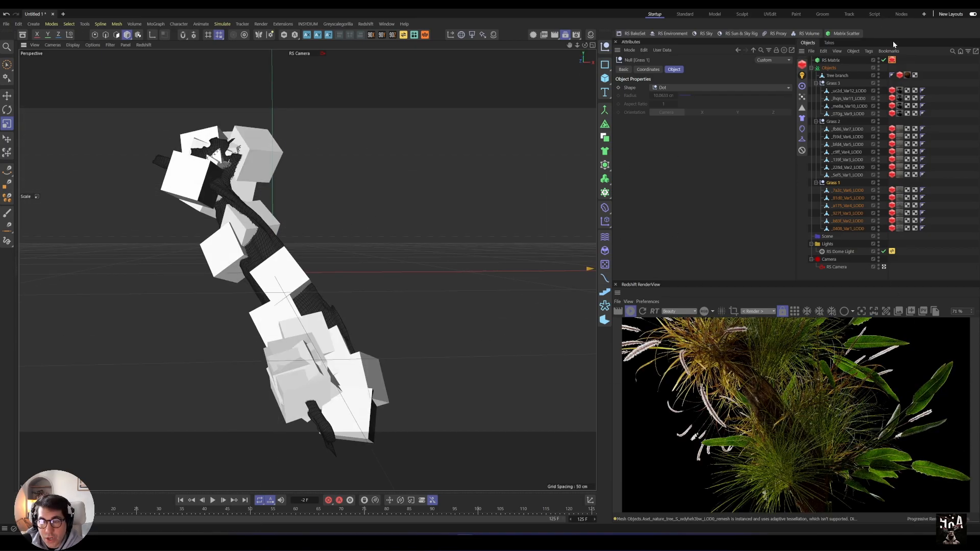
# Collapse the Objects group and set the RS Matrix's custom object distribution to Random
pyautogui.click(811, 68)
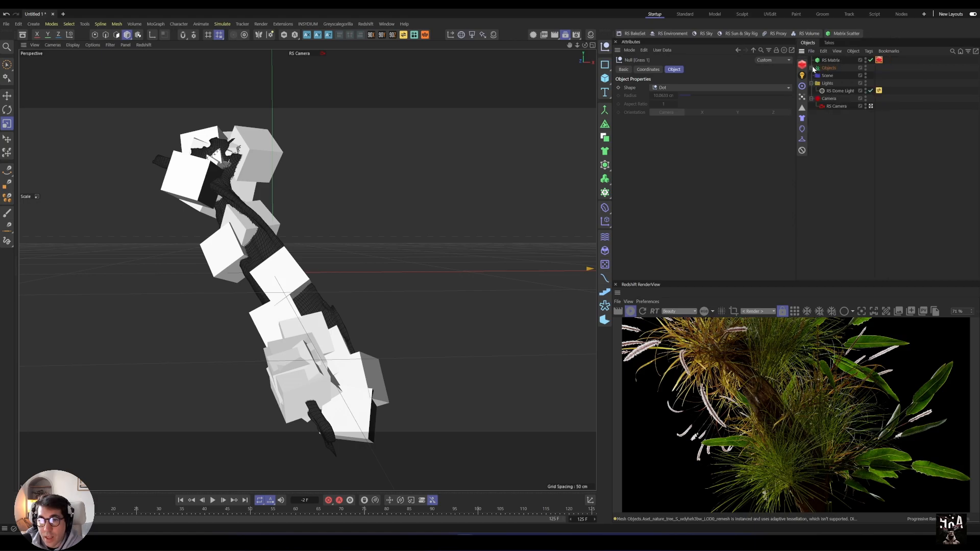
pyautogui.click(836, 61)
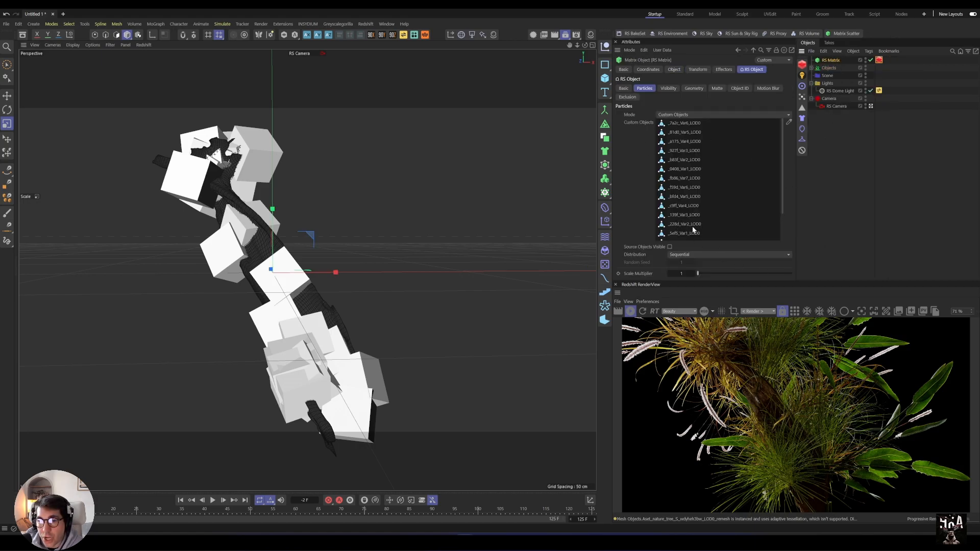
pyautogui.click(689, 254)
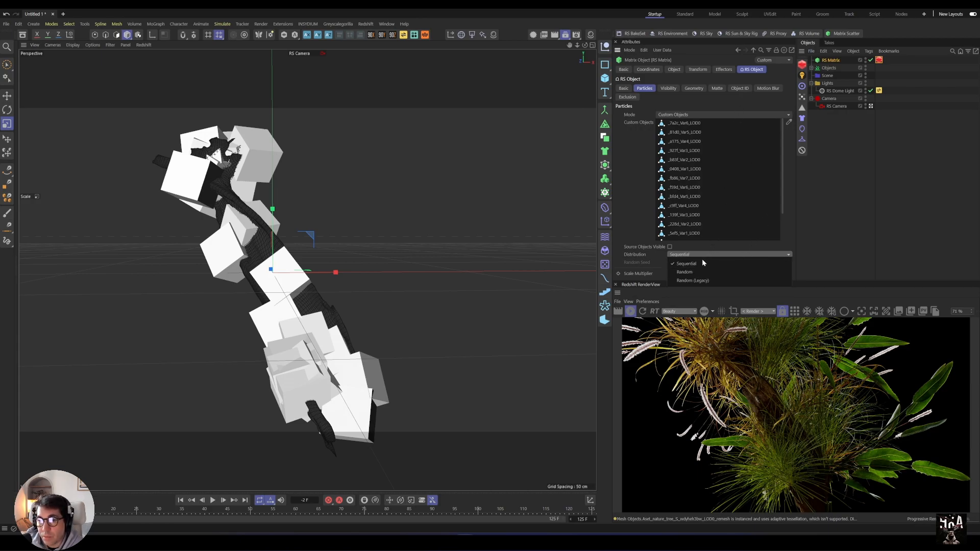
pyautogui.click(686, 271)
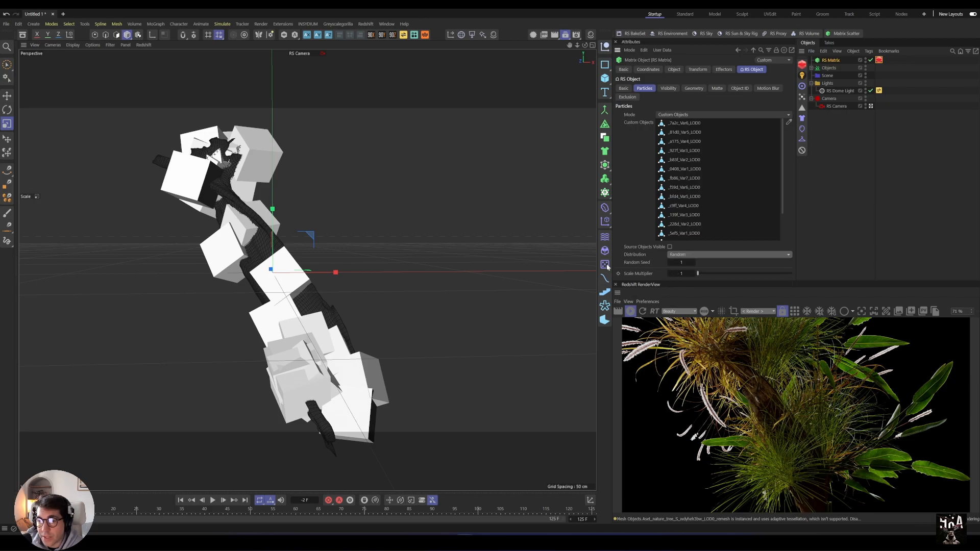
# Set the RS Matrix's particle scale multiplier to 0.2 and check the smaller grass along the branch
pyautogui.click(681, 274)
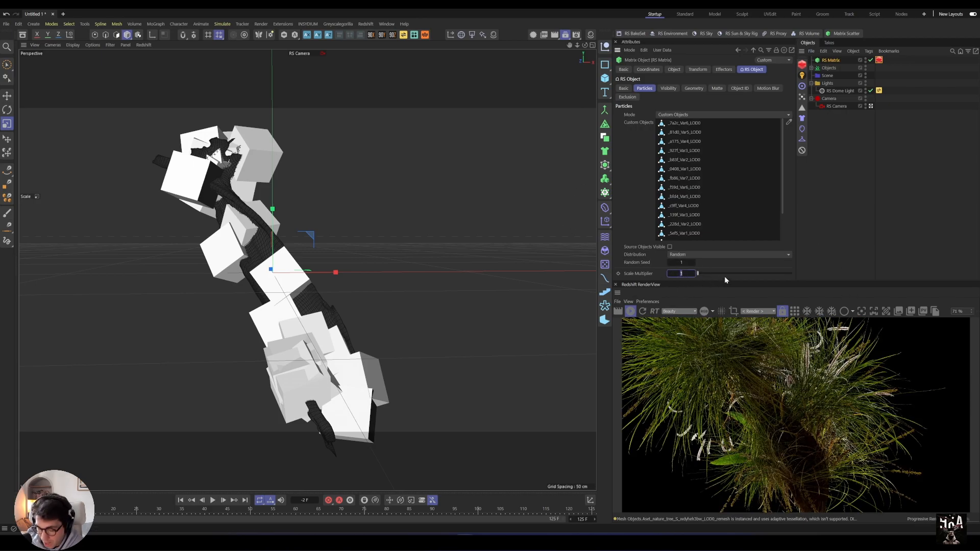
pyautogui.write('0.2')
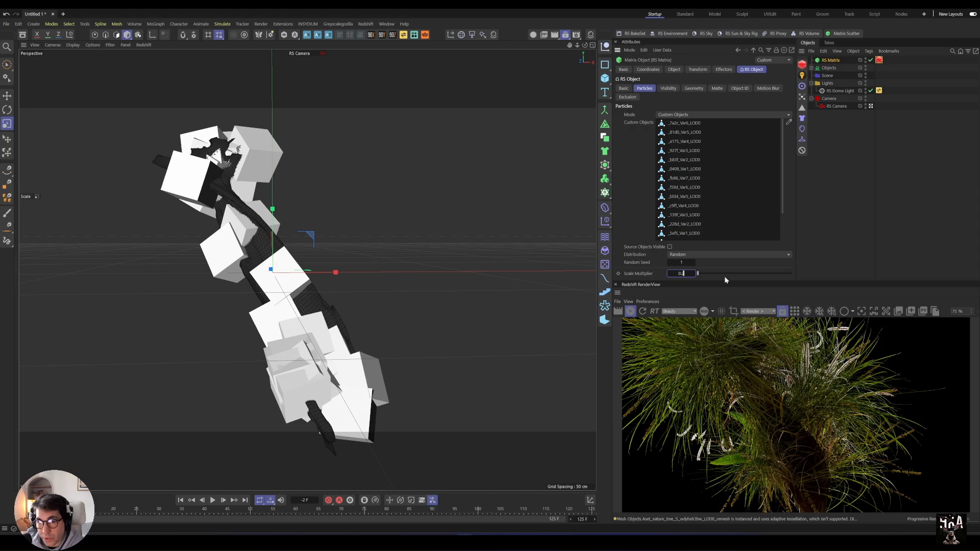
pyautogui.press('Return')
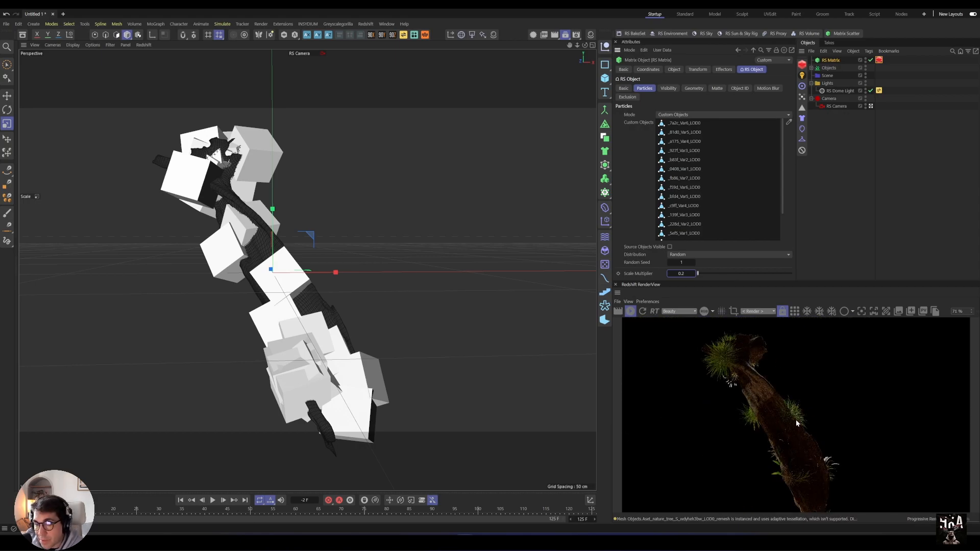
pyautogui.scroll(3, 271, 271)
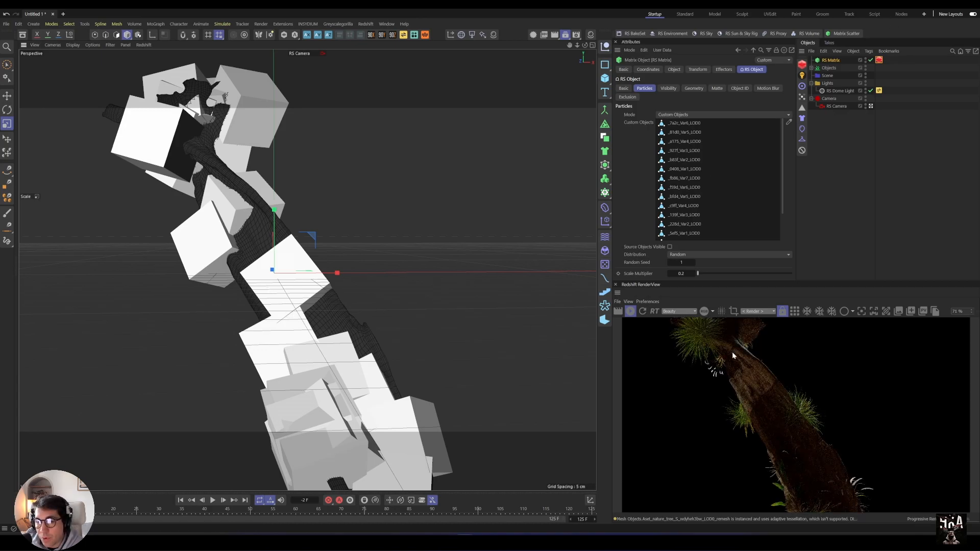
pyautogui.keyDown('alt'); pyautogui.moveTo(232, 309); pyautogui.dragTo(269, 310, button='middle'); pyautogui.keyUp('alt')
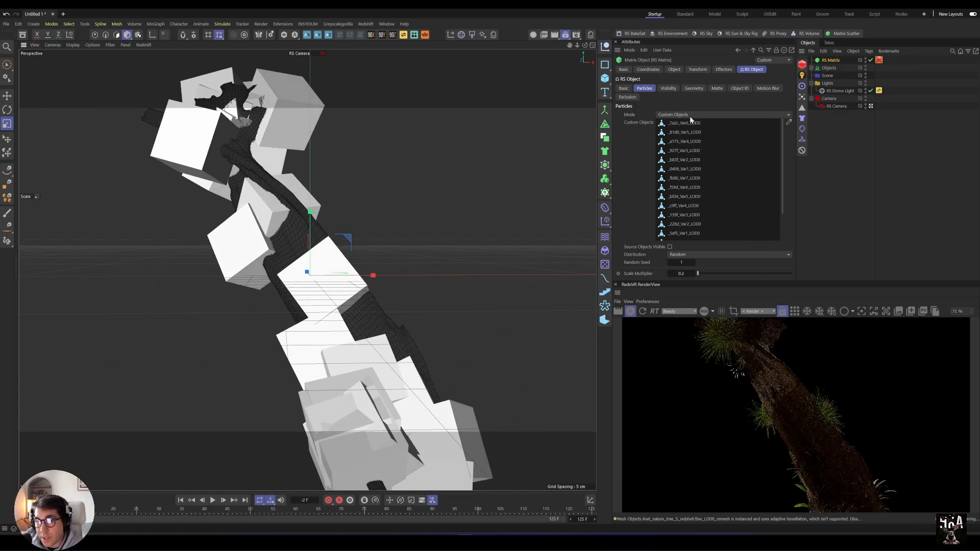
# Set the RS Matrix's count to 600 and check the denser grass along the branch
pyautogui.click(673, 70)
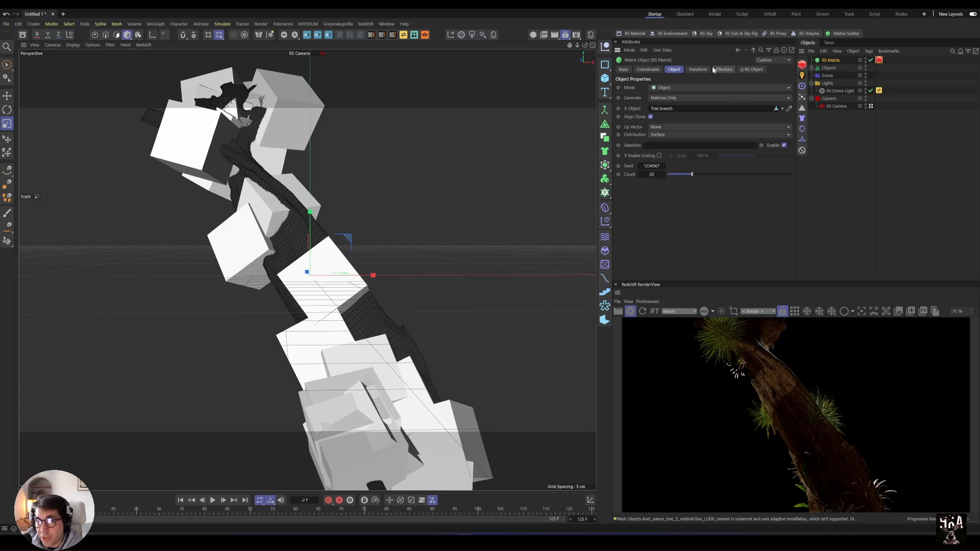
pyautogui.doubleClick(649, 175)
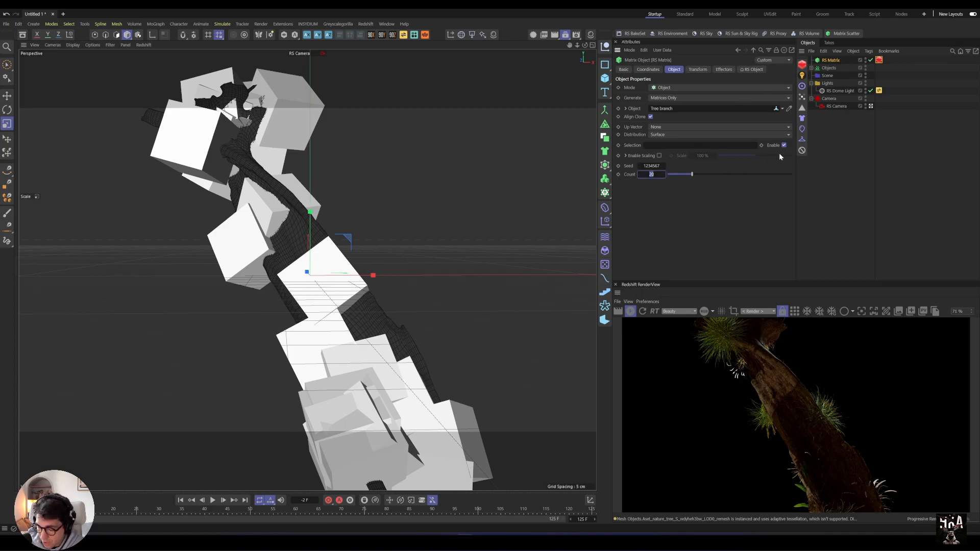
pyautogui.write('600')
pyautogui.press('Return')
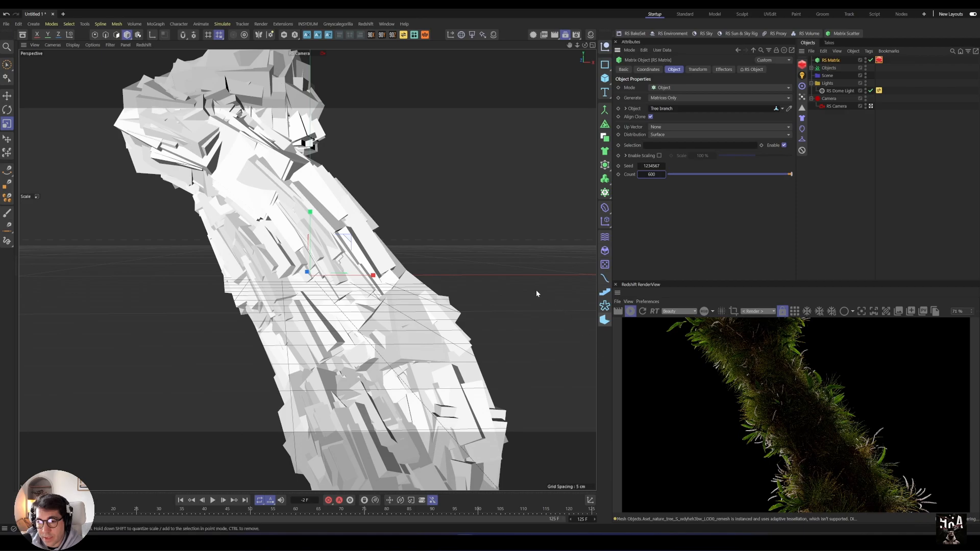
pyautogui.scroll(-3, 417, 353)
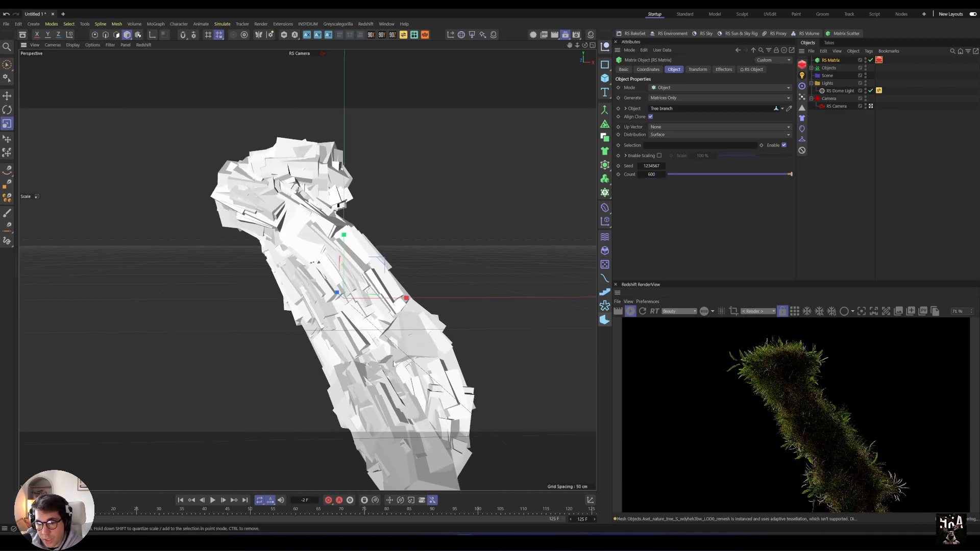
pyautogui.scroll(3, 400, 327)
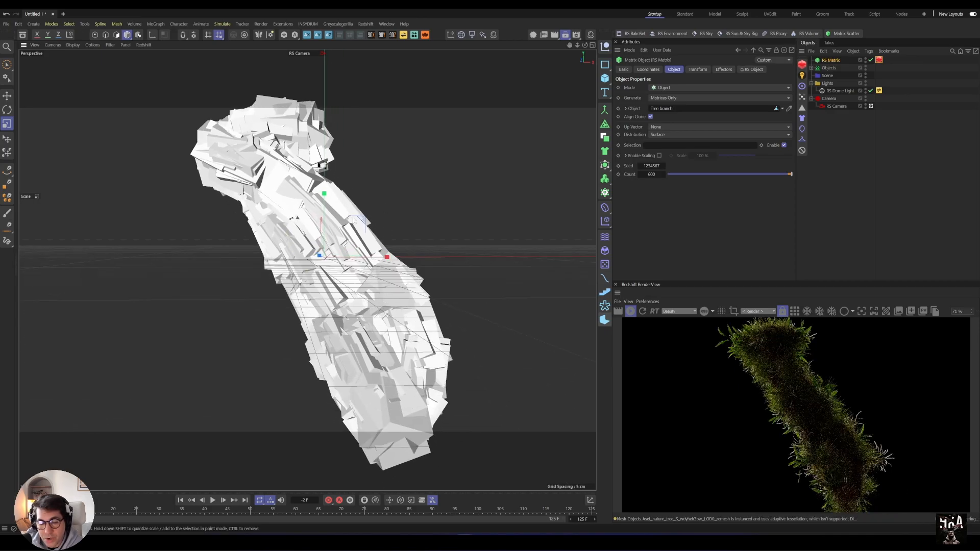
pyautogui.scroll(5, 382, 224)
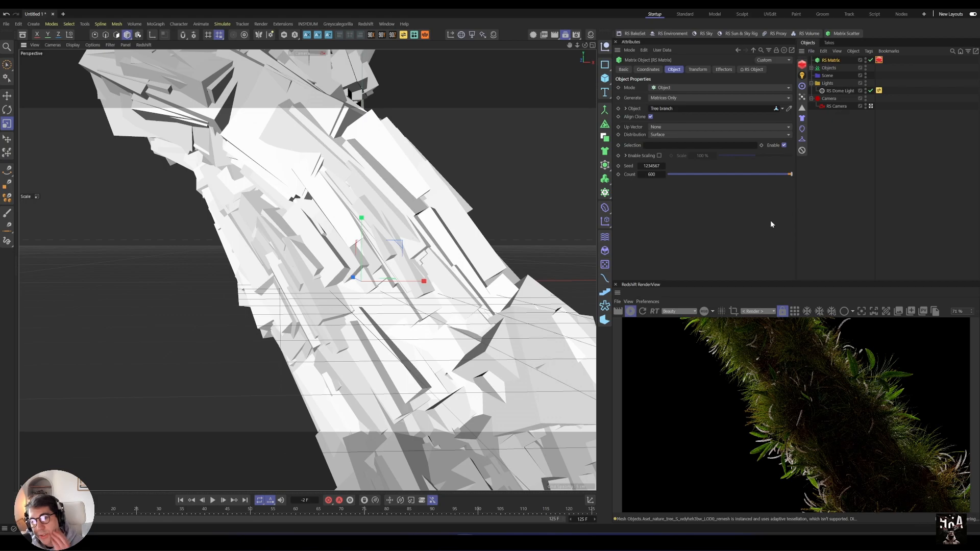
# Enable bokeh in the RS Camera's optical settings
pyautogui.click(836, 107)
pyautogui.click(648, 70)
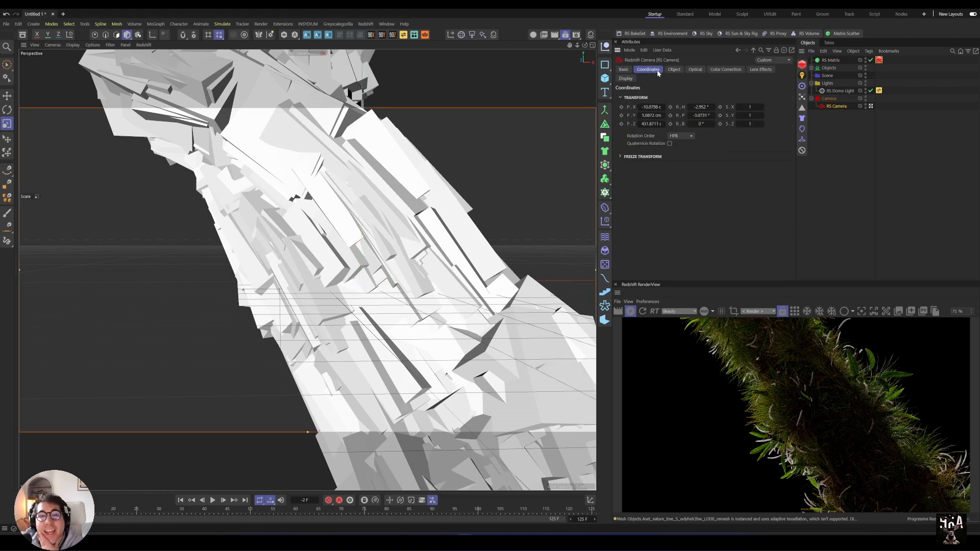
pyautogui.click(695, 69)
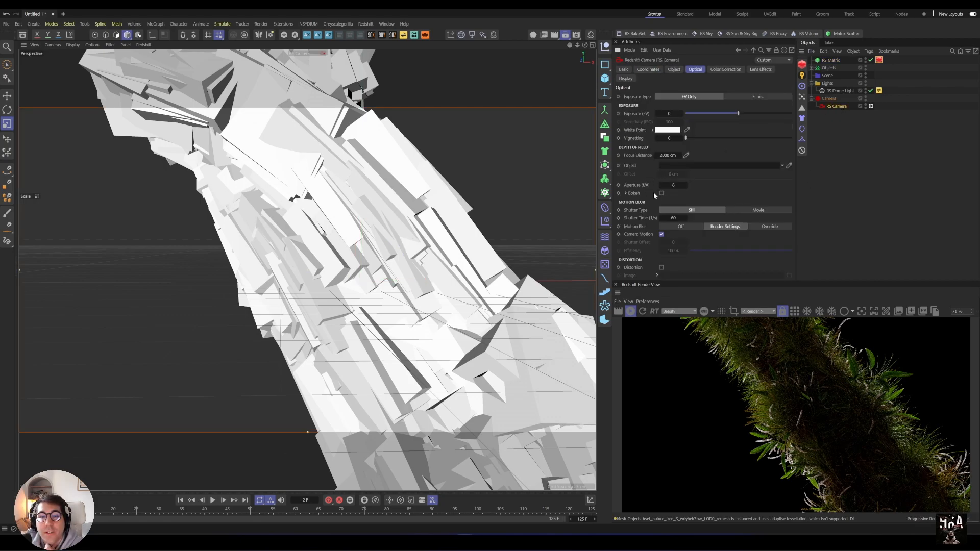
pyautogui.click(661, 194)
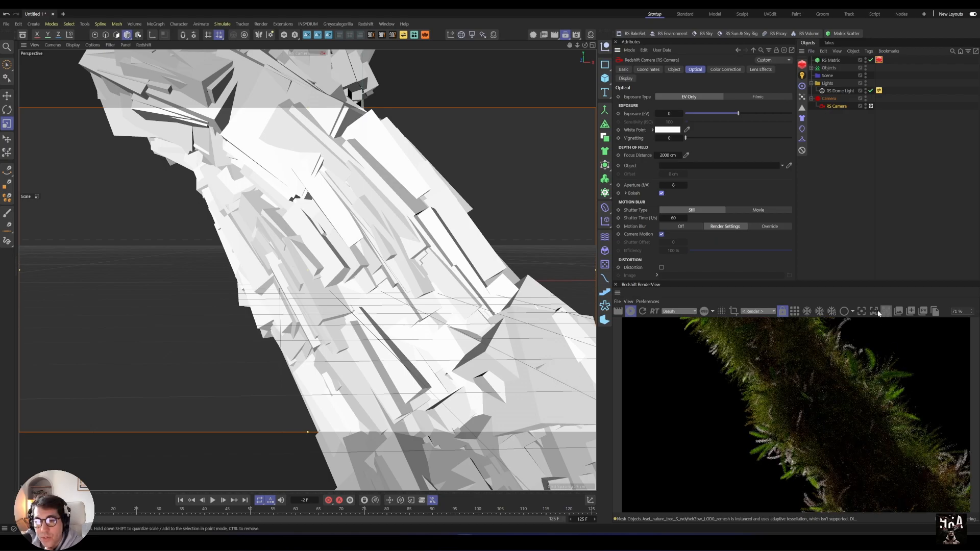
# Pick the camera's focus distance on the grassy branch in the render view and lower its aperture value
pyautogui.click(861, 311)
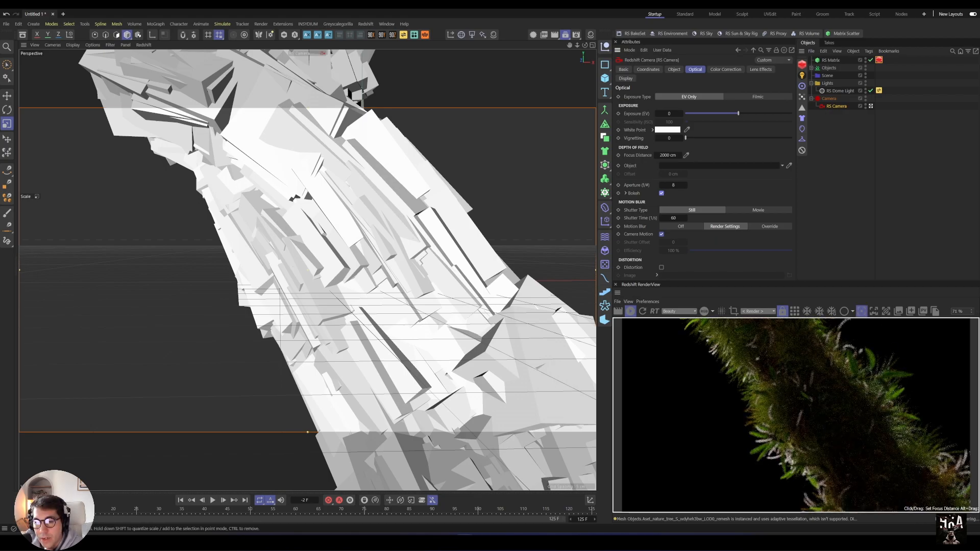
pyautogui.click(792, 420)
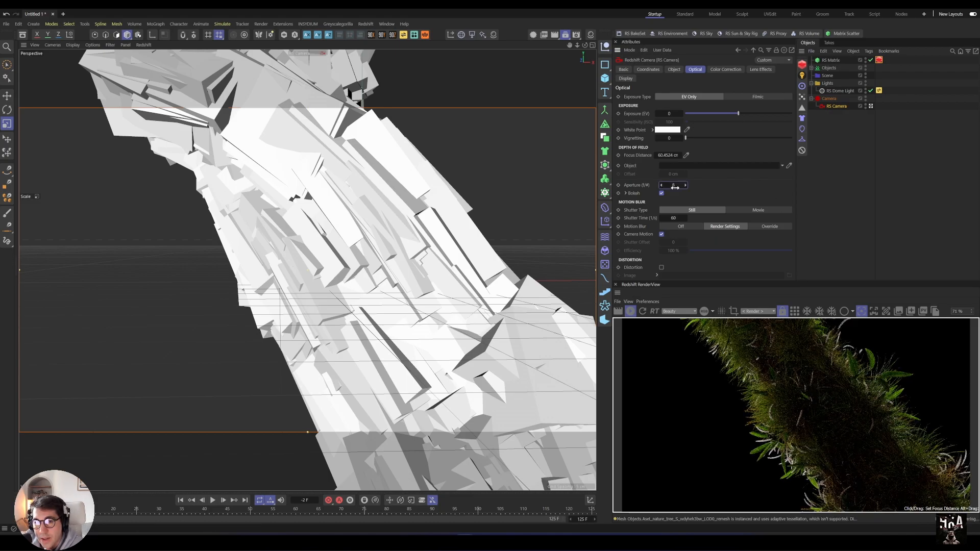
pyautogui.moveTo(661, 185); pyautogui.dragTo(649, 184)
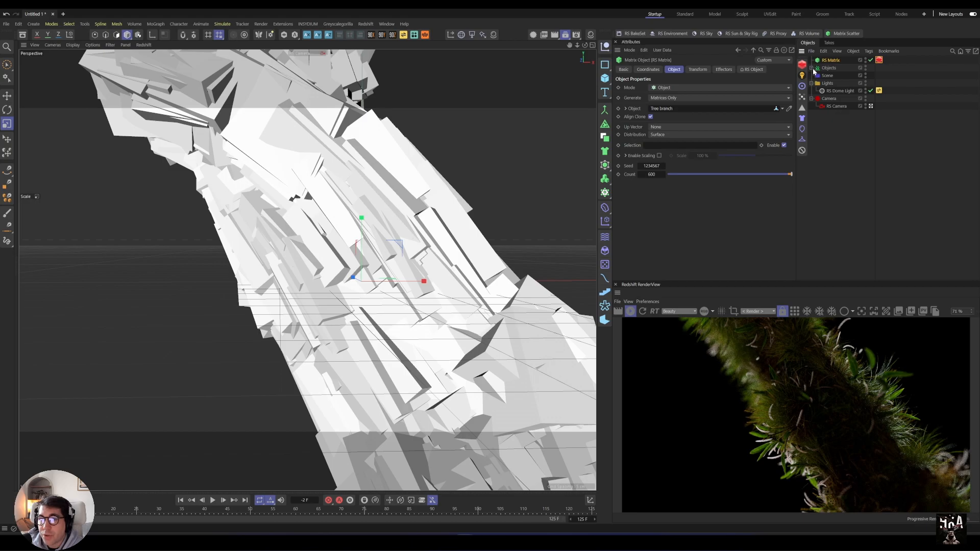
# Add a Polygon Selection tag to the Tree branch object and disable the RS Matrix
pyautogui.click(841, 78)
pyautogui.rightClick(843, 79)
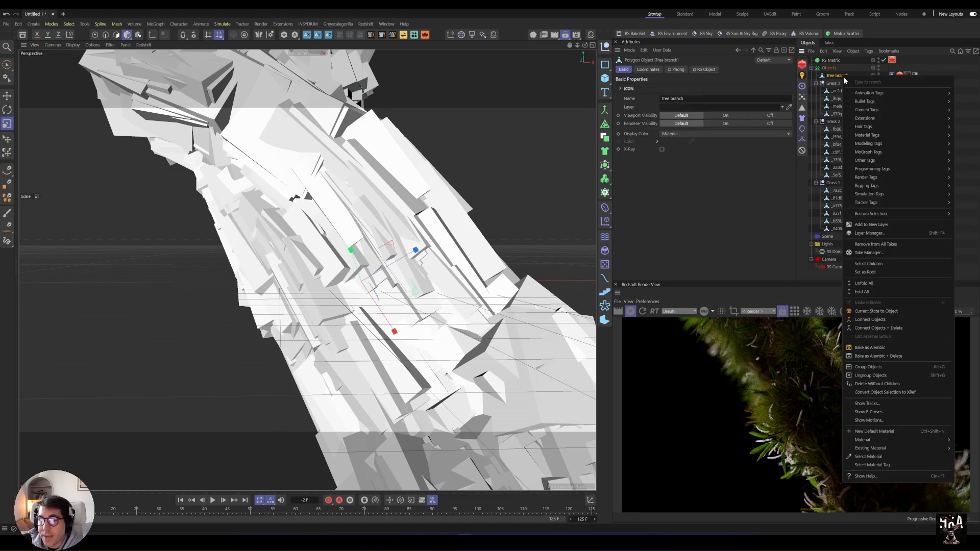
pyautogui.moveTo(875, 160)
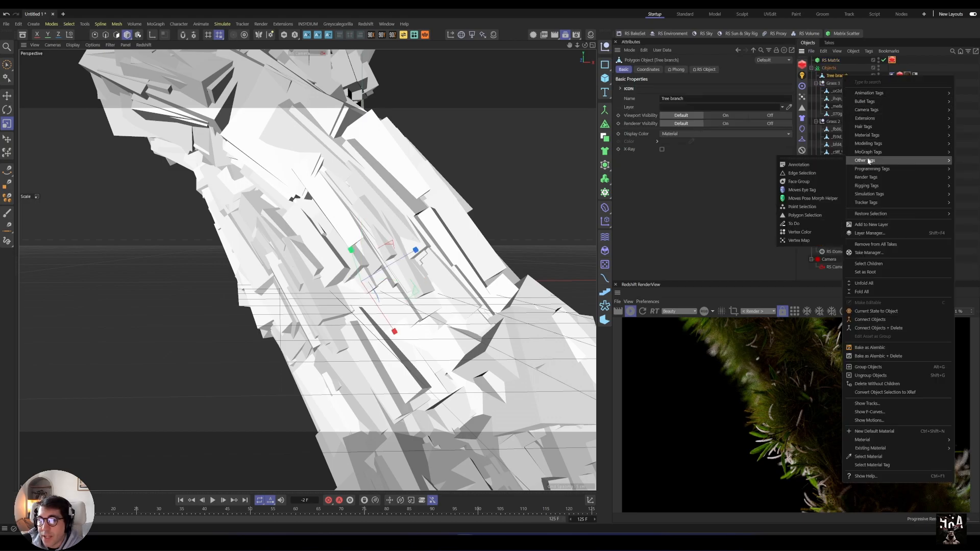
pyautogui.click(813, 217)
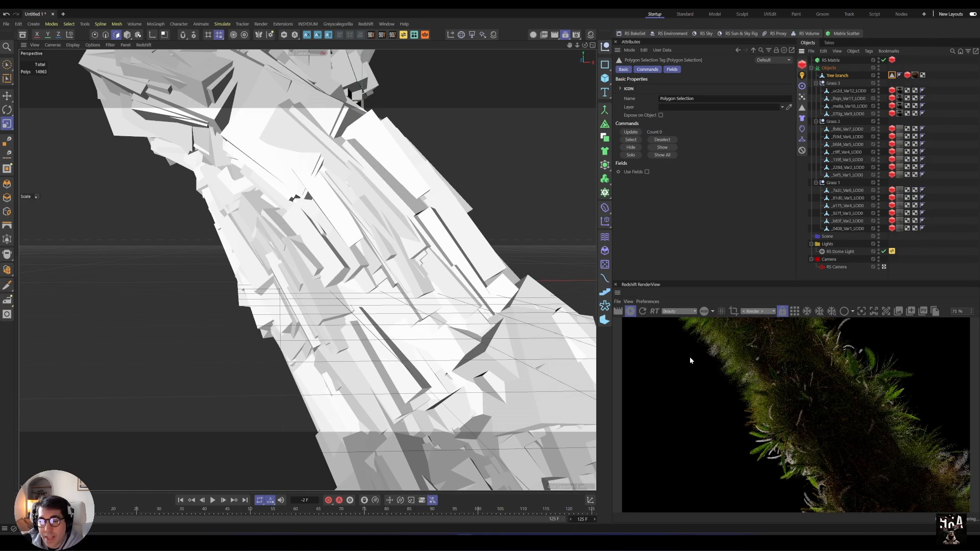
pyautogui.click(881, 60)
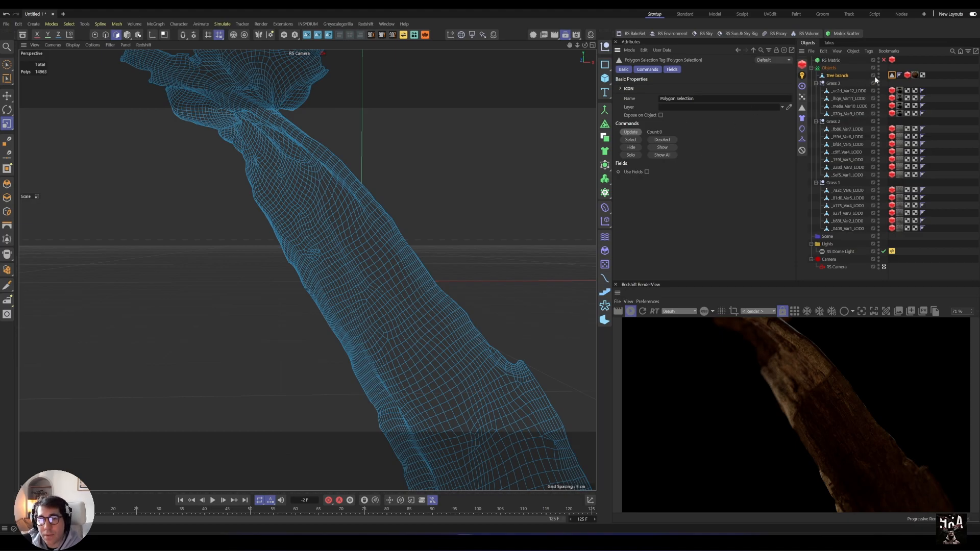
# Enable Use Fields on the Tree branch's Polygon Selection tag and replace its Freeze layer with a Spherical Field
pyautogui.click(672, 69)
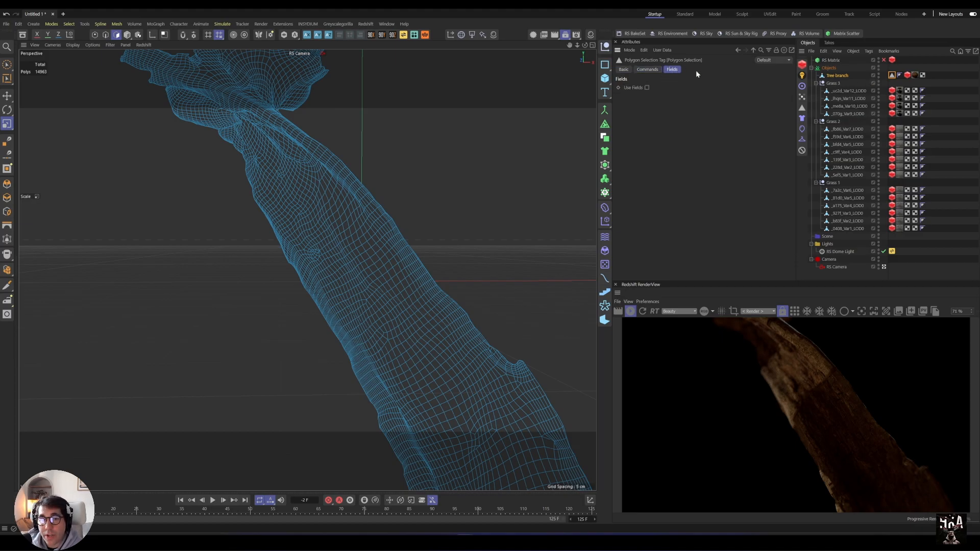
pyautogui.click(647, 87)
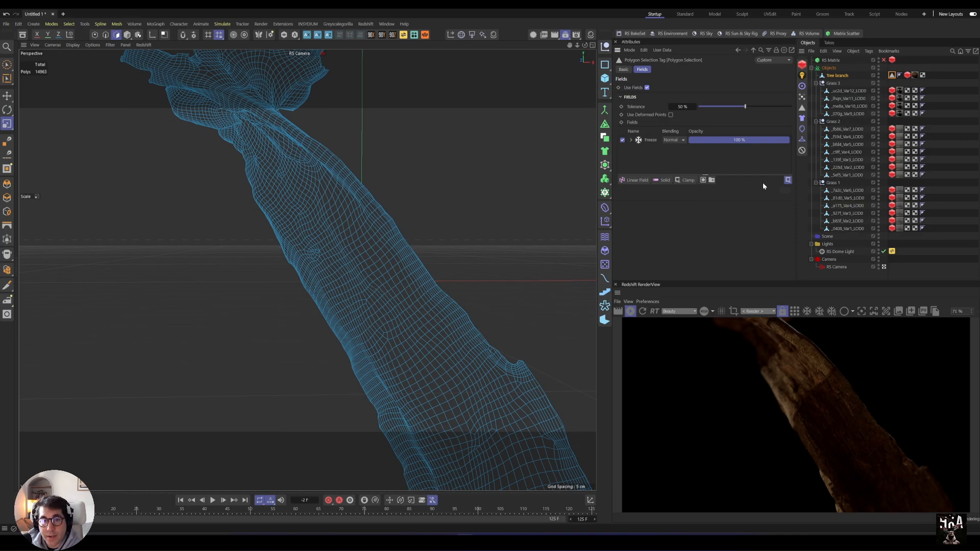
pyautogui.press('Delete')
pyautogui.click(637, 180)
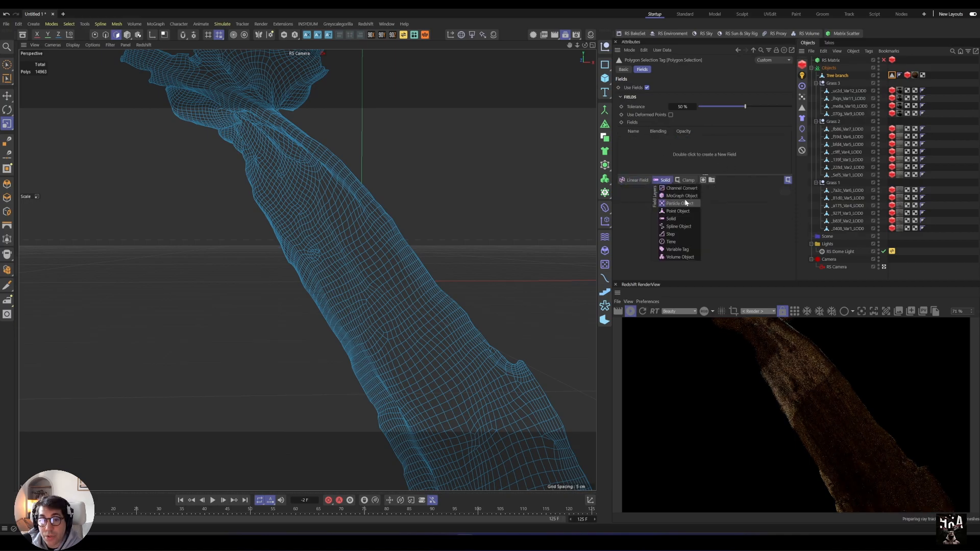
pyautogui.click(688, 203)
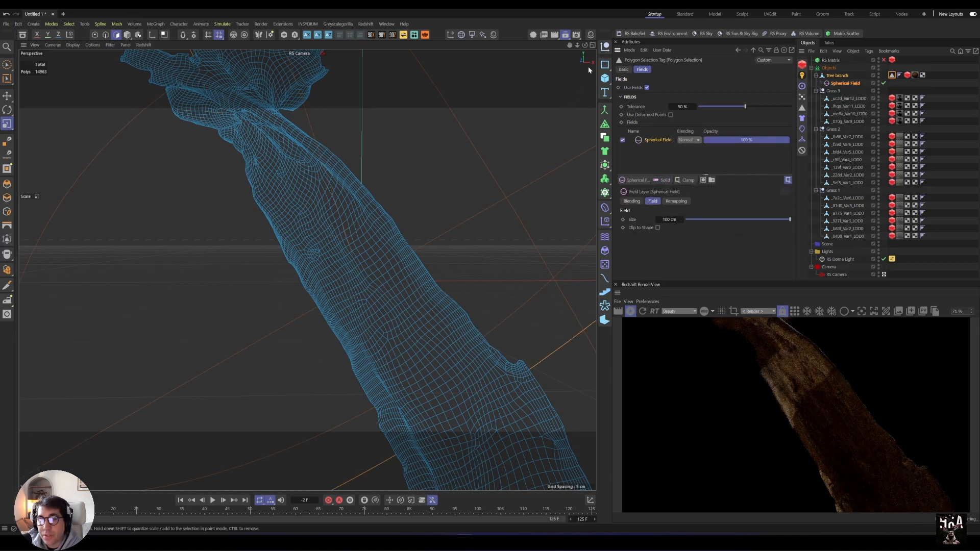
pyautogui.click(484, 232)
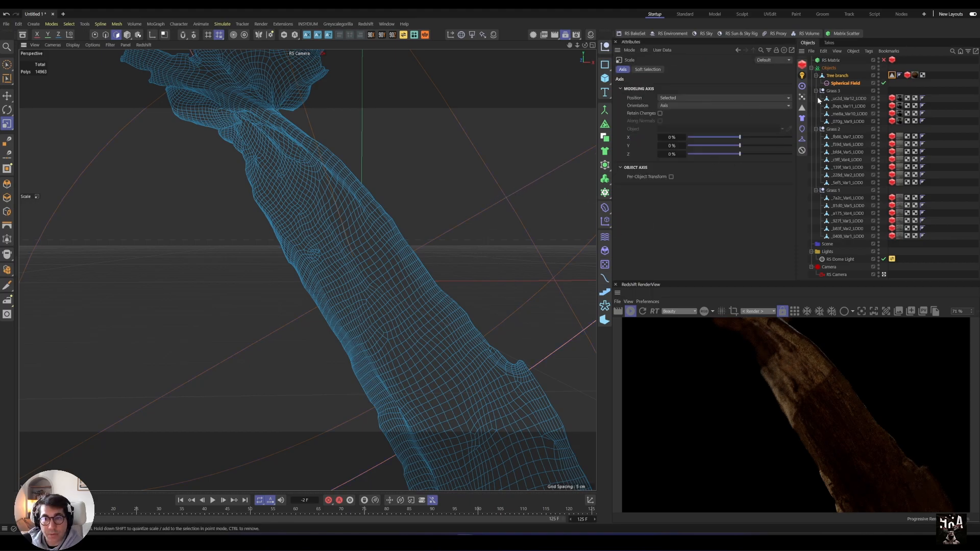
pyautogui.click(837, 76)
pyautogui.click(890, 75)
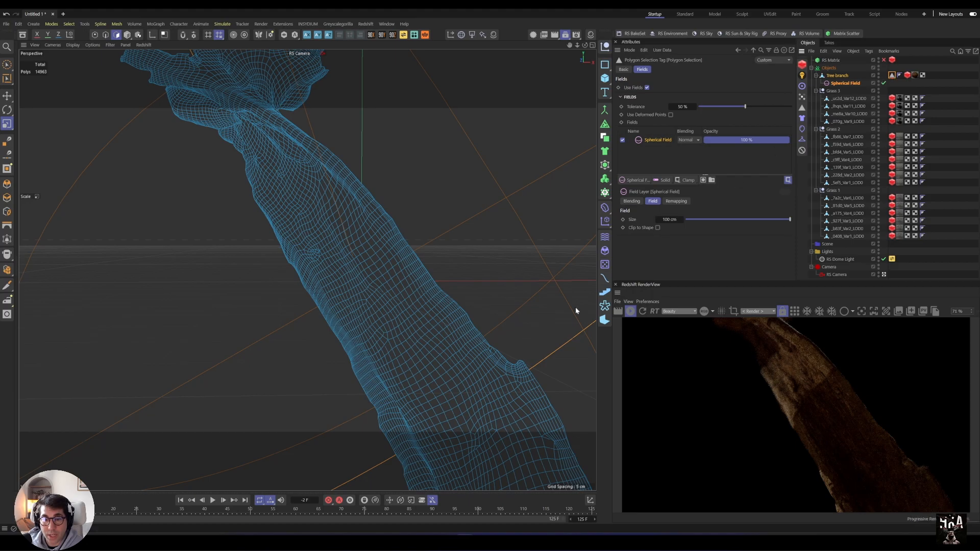
# Shrink the Spherical Field to 20.8 cm and move it around the upper-middle part of the branch
pyautogui.scroll(-5, 498, 288)
pyautogui.keyDown('alt'); pyautogui.moveTo(497, 287); pyautogui.dragTo(458, 291, button='middle'); pyautogui.keyUp('alt')
pyautogui.click(845, 84)
pyautogui.moveTo(479, 238); pyautogui.dragTo(292, 316)
pyautogui.press('e')
pyautogui.moveTo(399, 321); pyautogui.dragTo(399, 258)
pyautogui.keyDown('alt'); pyautogui.moveTo(399, 258); pyautogui.dragTo(352, 239); pyautogui.keyUp('alt')
pyautogui.keyDown('alt'); pyautogui.moveTo(352, 239); pyautogui.dragTo(410, 241, button='right'); pyautogui.keyUp('alt')
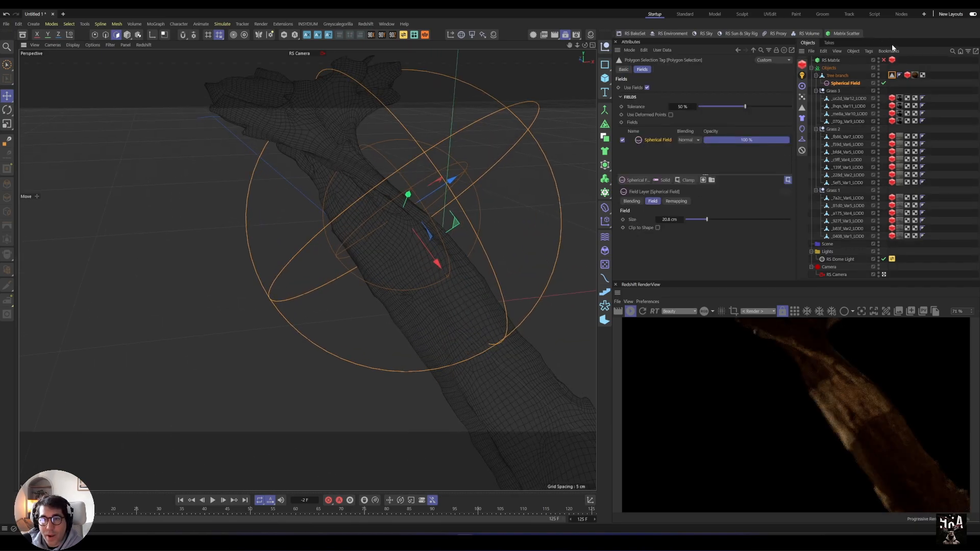
# Re-enable the RS Matrix and assign the Tree branch's Polygon Selection tag as its selection
pyautogui.click(885, 60)
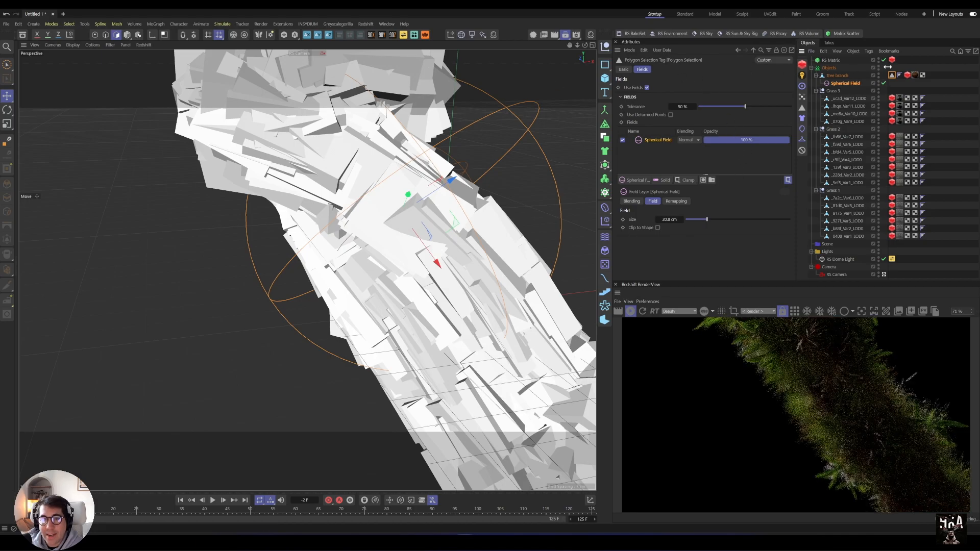
pyautogui.click(831, 61)
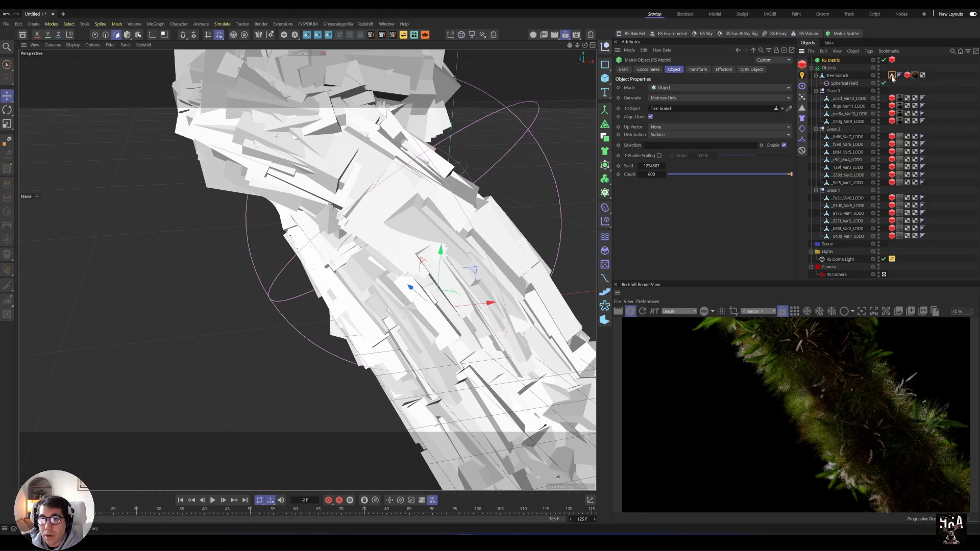
pyautogui.moveTo(892, 77); pyautogui.dragTo(712, 147)
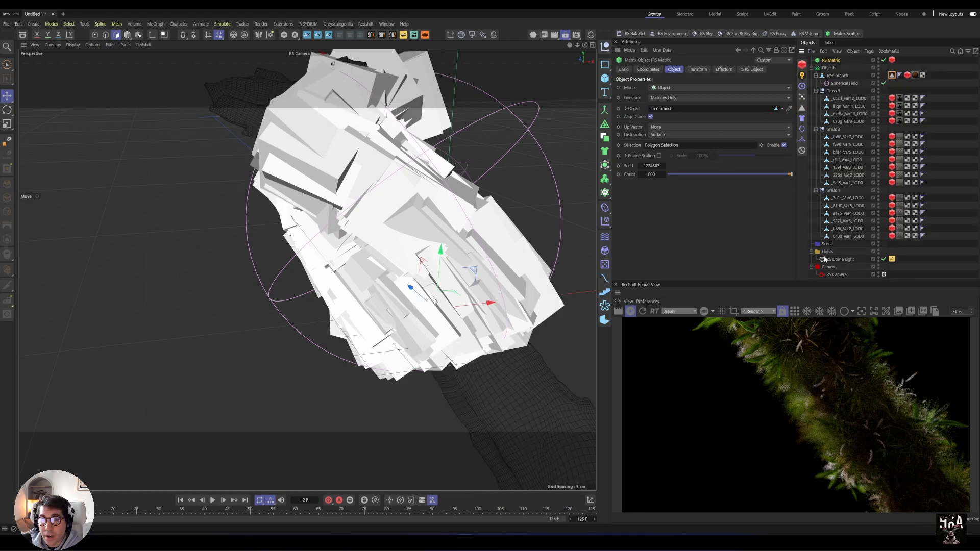
pyautogui.keyDown('alt'); pyautogui.moveTo(529, 376); pyautogui.dragTo(479, 293, button='middle'); pyautogui.keyUp('alt')
pyautogui.keyDown('alt'); pyautogui.moveTo(478, 293); pyautogui.dragTo(428, 320, button='right'); pyautogui.keyUp('alt')
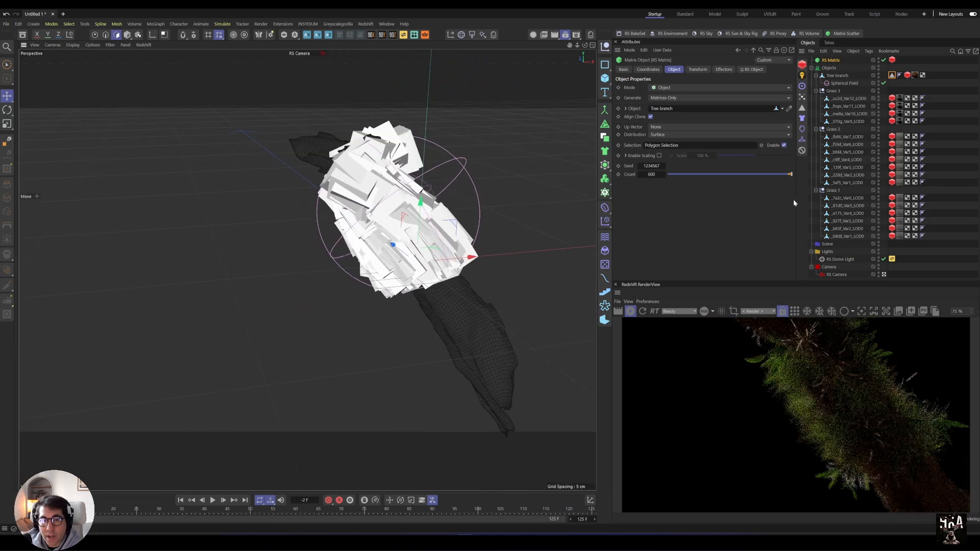
# Select the Spherical Field and activate focus distance picking in the render view for the grass-covered part of the branch
pyautogui.click(843, 84)
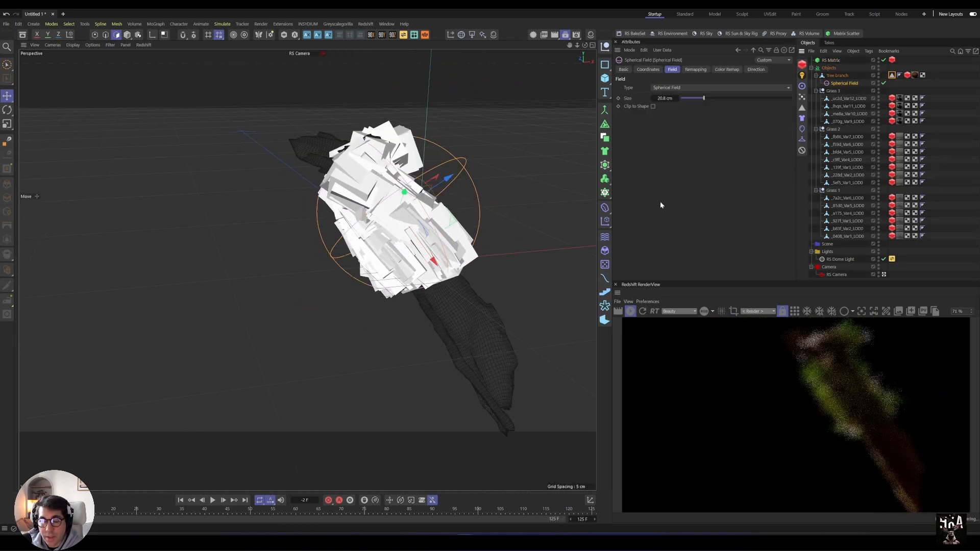
pyautogui.keyDown('alt'); pyautogui.moveTo(377, 265); pyautogui.dragTo(433, 276, button='right'); pyautogui.keyUp('alt')
pyautogui.keyDown('alt'); pyautogui.moveTo(433, 275); pyautogui.dragTo(336, 283); pyautogui.keyUp('alt')
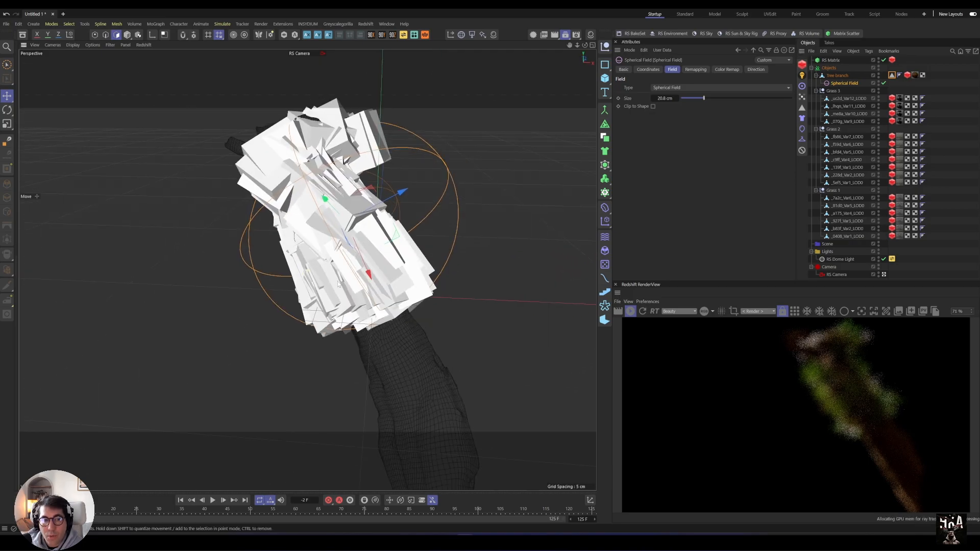
pyautogui.keyDown('alt'); pyautogui.moveTo(337, 283); pyautogui.dragTo(343, 297, button='middle'); pyautogui.keyUp('alt')
pyautogui.moveTo(868, 388); pyautogui.dragTo(815, 406)
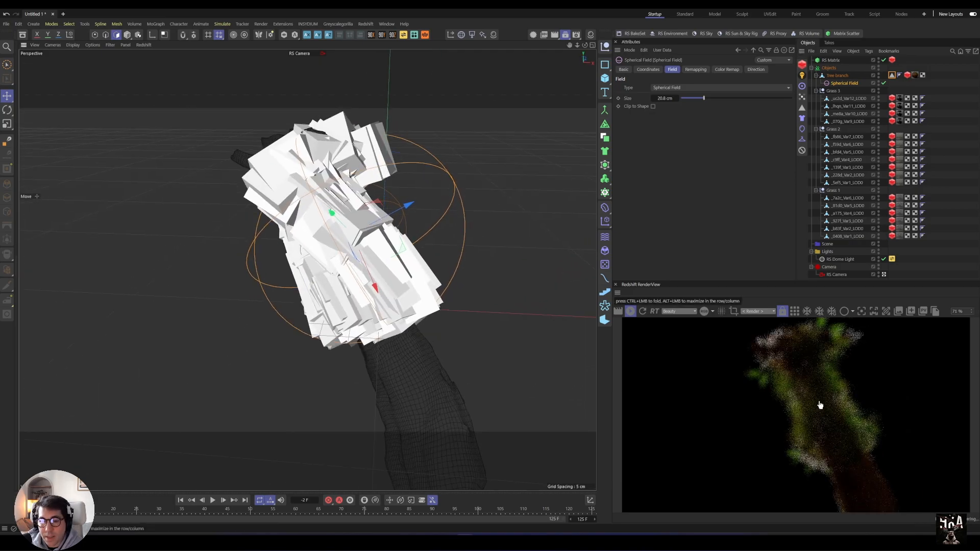
pyautogui.click(861, 311)
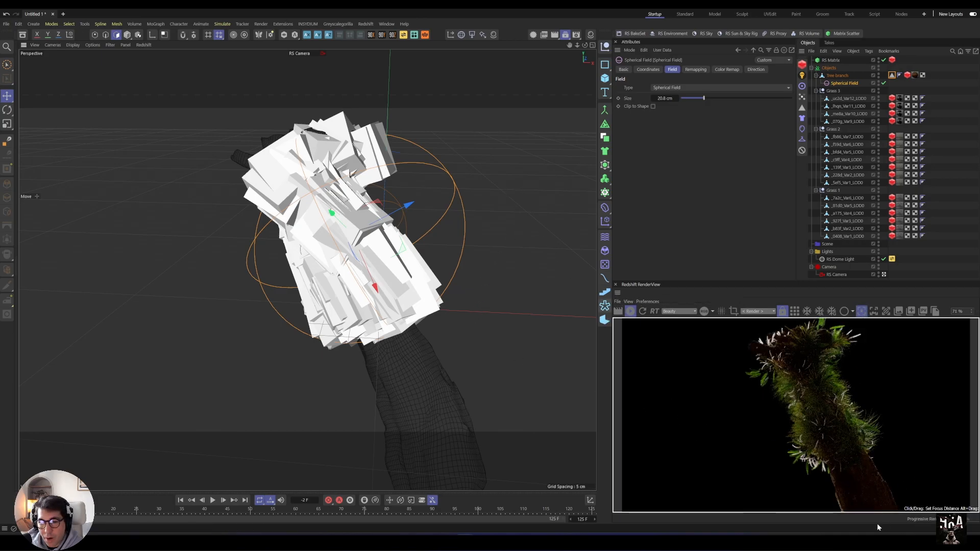
# Move the Spherical Field further down along the branch, then select the RS Matrix
pyautogui.click(834, 259)
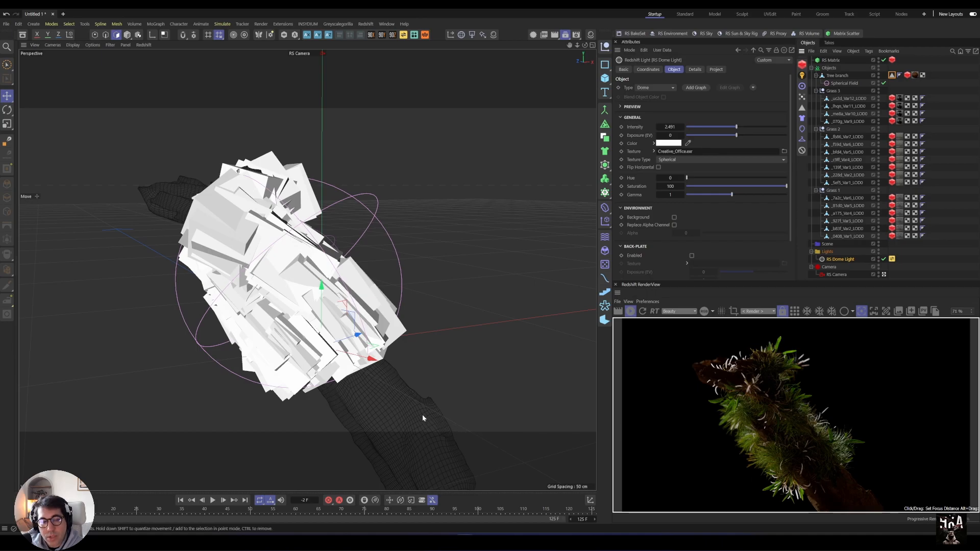
pyautogui.click(844, 82)
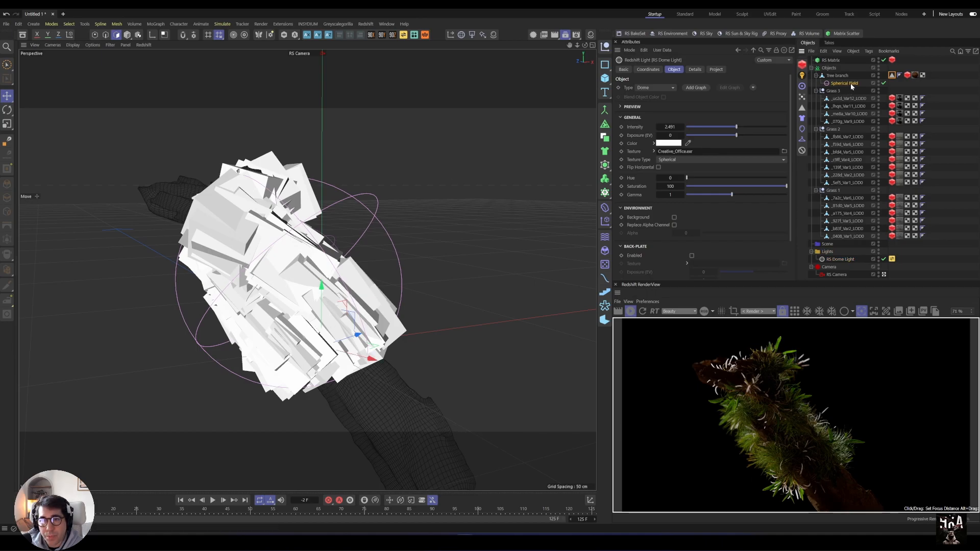
pyautogui.moveTo(309, 266); pyautogui.dragTo(344, 296)
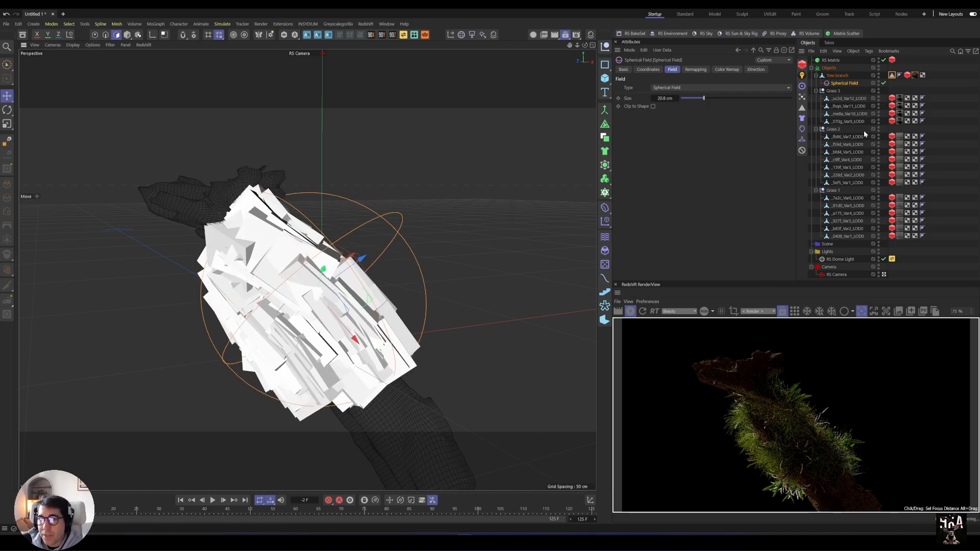
pyautogui.click(830, 61)
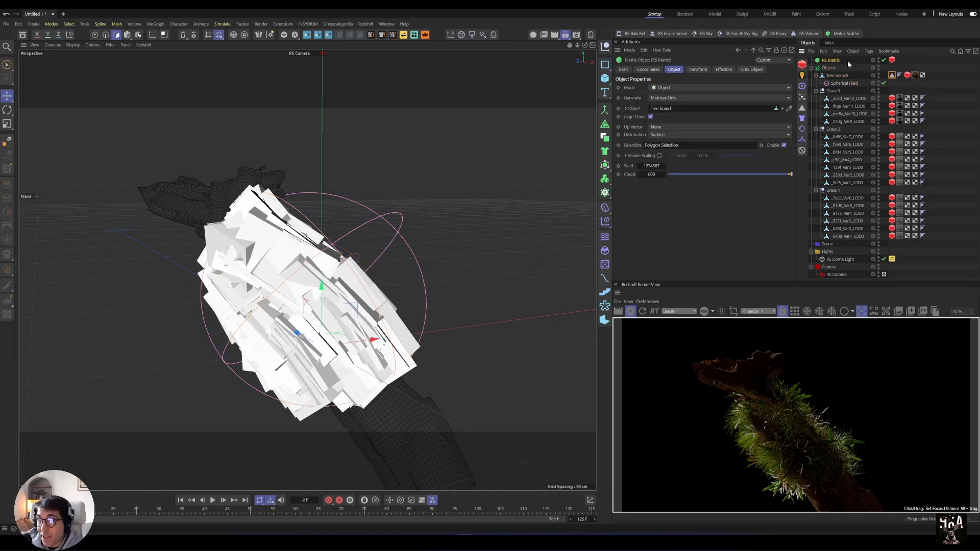
# Add a Plain effector to the RS Matrix, turn off its Position and enable Scale with Uniform Scale
pyautogui.click(605, 221)
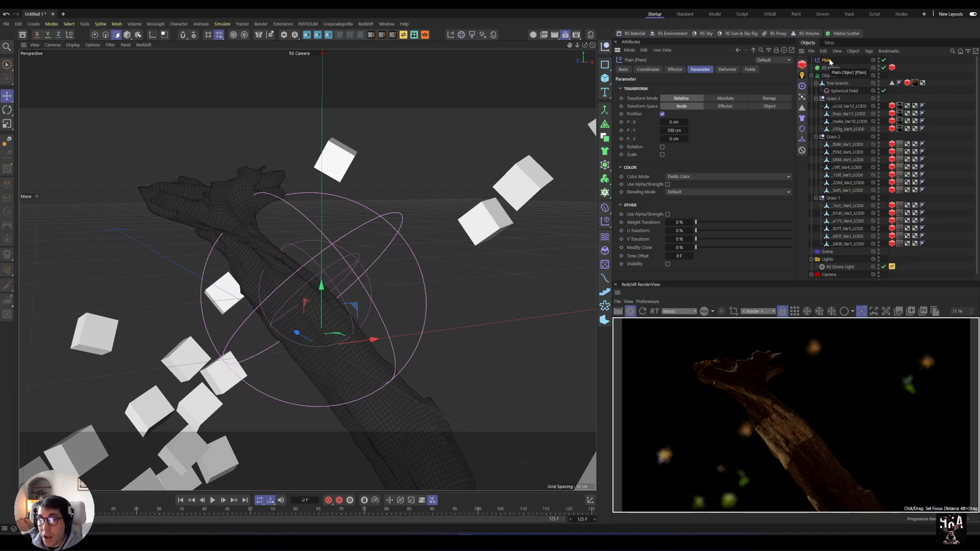
pyautogui.click(661, 114)
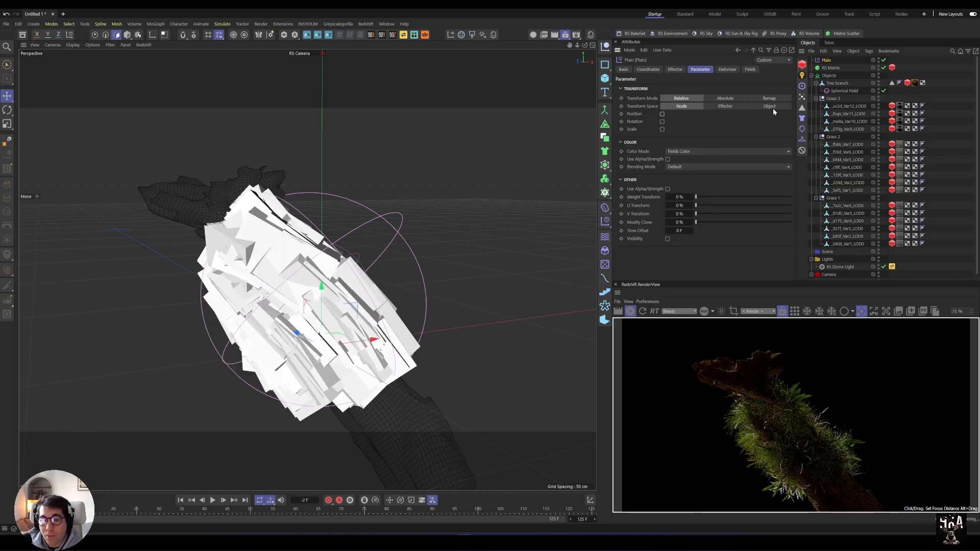
pyautogui.click(662, 129)
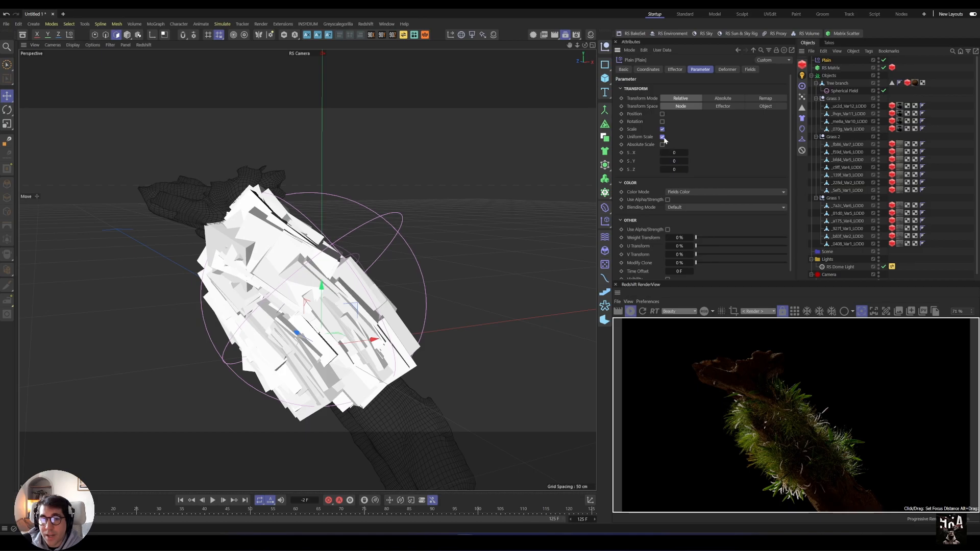
pyautogui.click(661, 136)
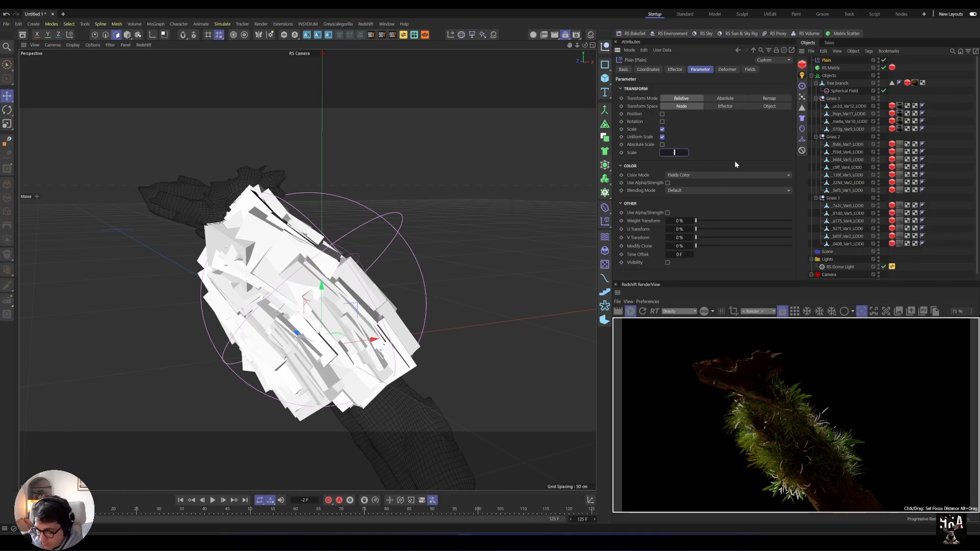
# Set the Plain effector's uniform scale to -1, trying -0.5 before restoring -1
pyautogui.write('-1')
pyautogui.press('Return')
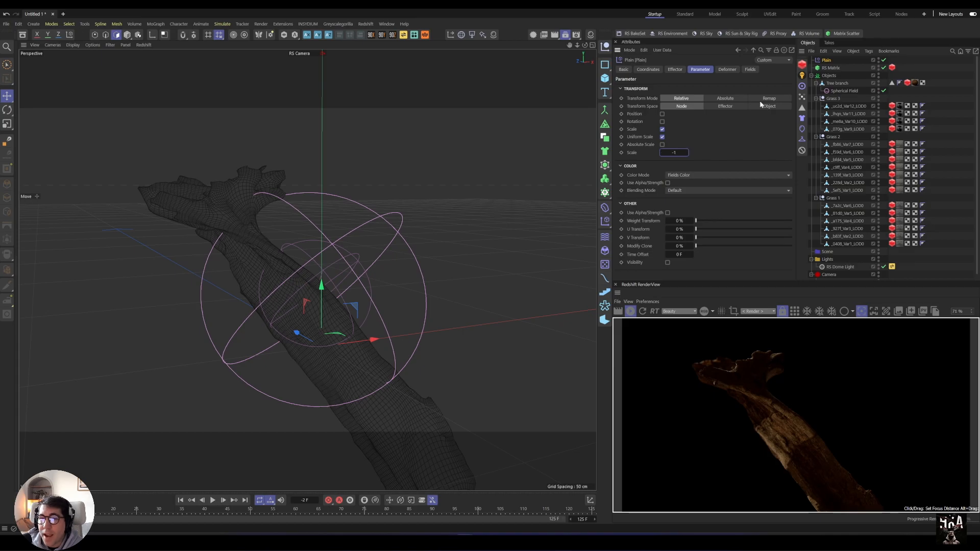
pyautogui.press('BackSpace')
pyautogui.write('-0.5')
pyautogui.press('Return')
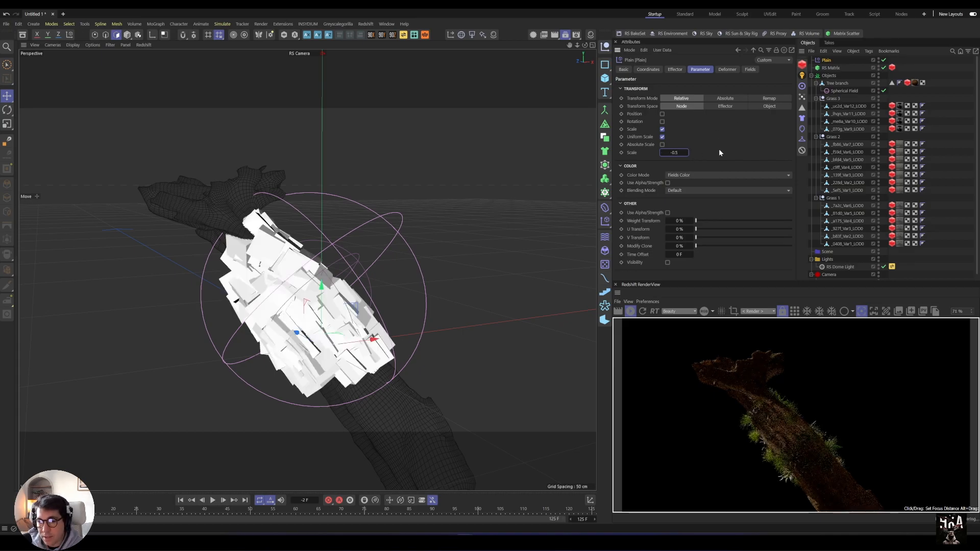
pyautogui.write('-1')
pyautogui.press('Return')
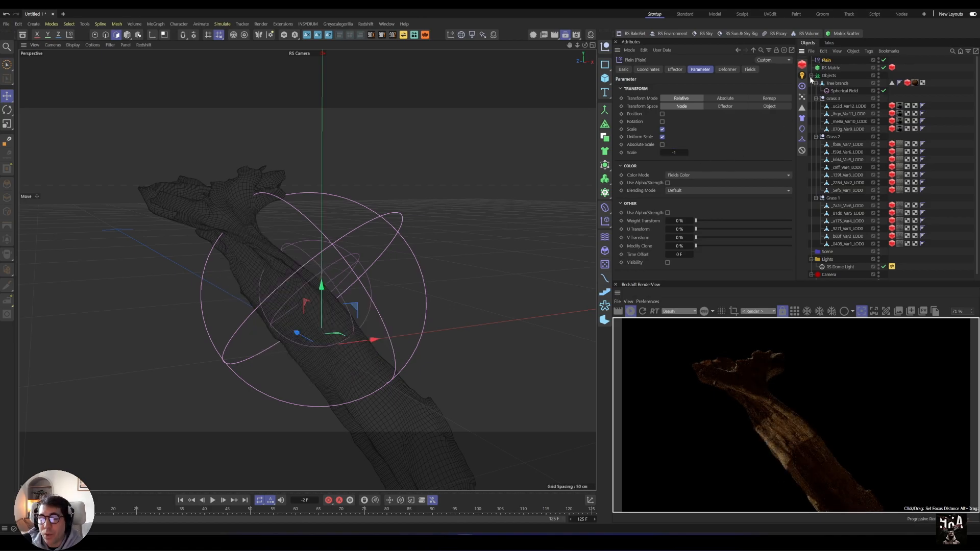
# Add the existing Spherical Field to the Plain effector's fields and apply an Invert modifier to it
pyautogui.click(749, 70)
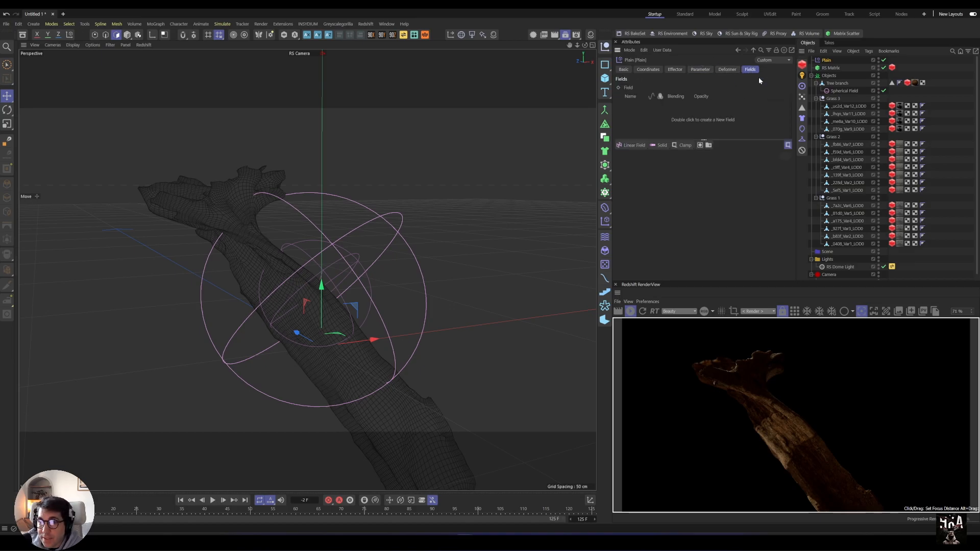
pyautogui.moveTo(832, 92); pyautogui.dragTo(724, 112)
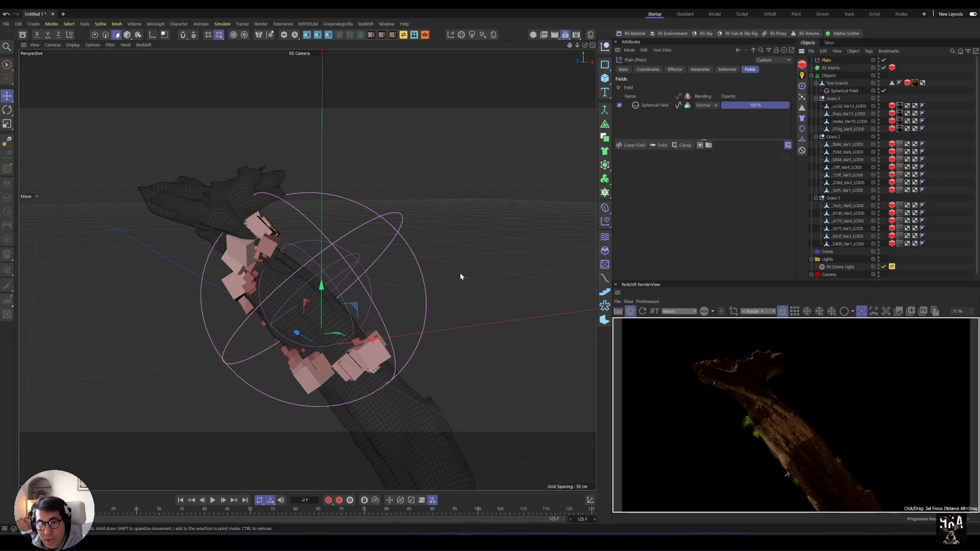
pyautogui.click(659, 145)
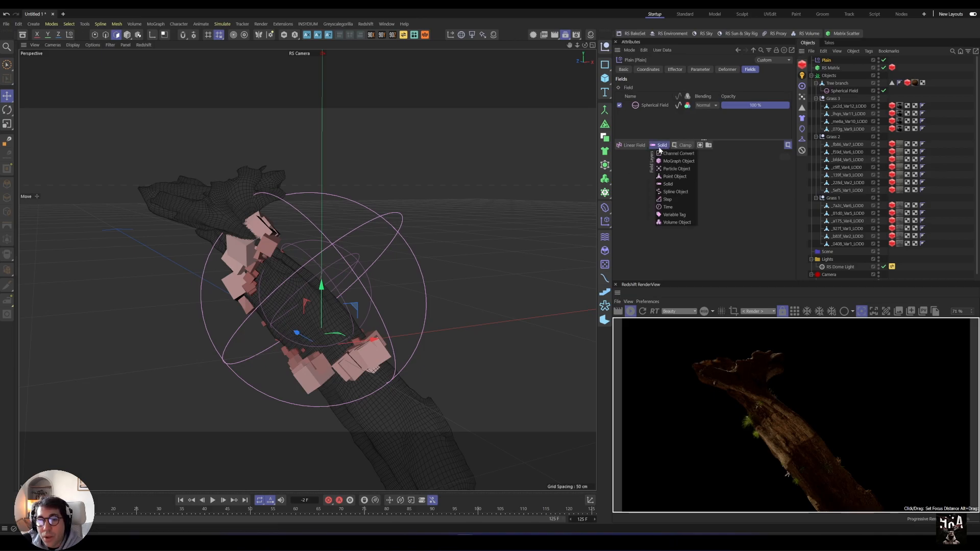
pyautogui.click(676, 146)
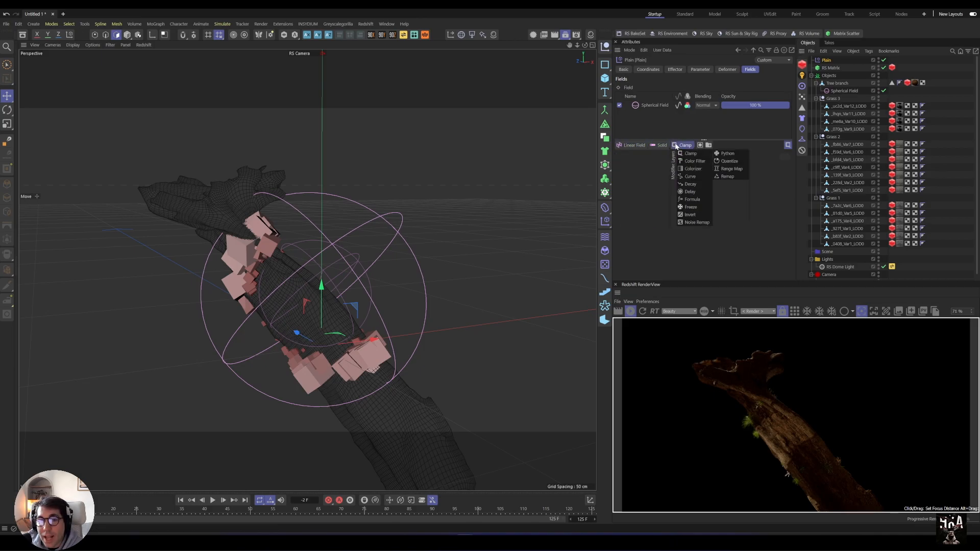
pyautogui.click(690, 214)
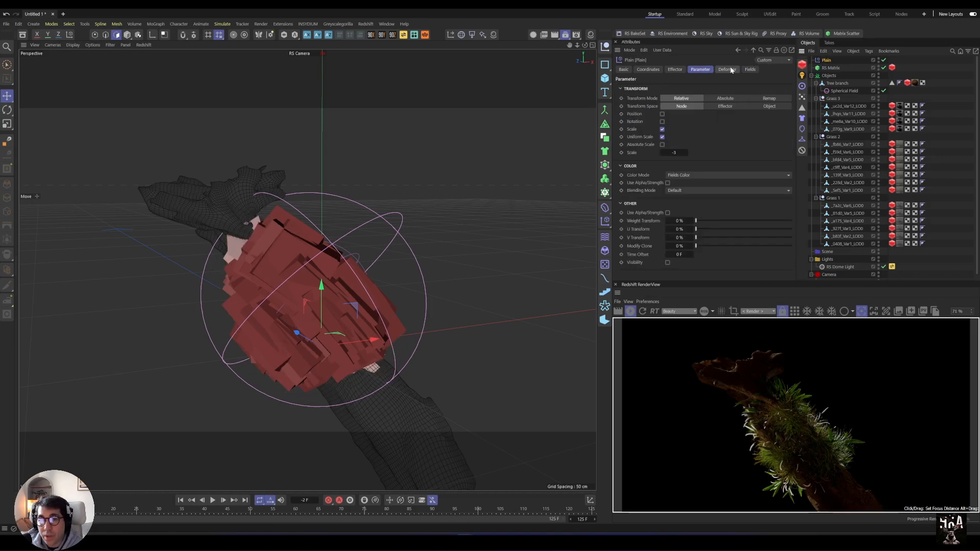
# Set the Spherical Field's remapping strength to 93% and its inner offset to 10%
pyautogui.click(840, 91)
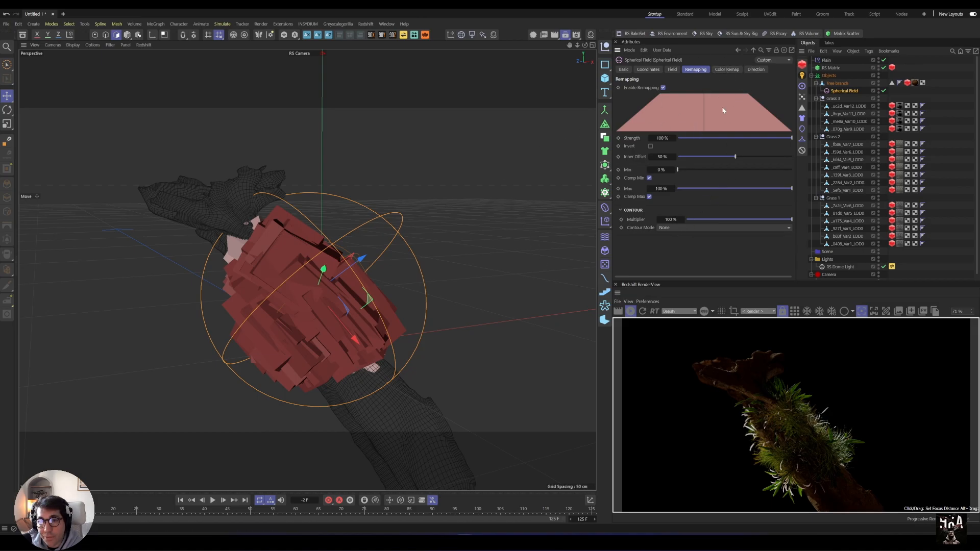
pyautogui.moveTo(661, 139)
pyautogui.mouseDown()
pyautogui.moveTo(642, 138)
pyautogui.moveTo(662, 138)
pyautogui.mouseUp()
pyautogui.moveTo(735, 158); pyautogui.dragTo(690, 162)
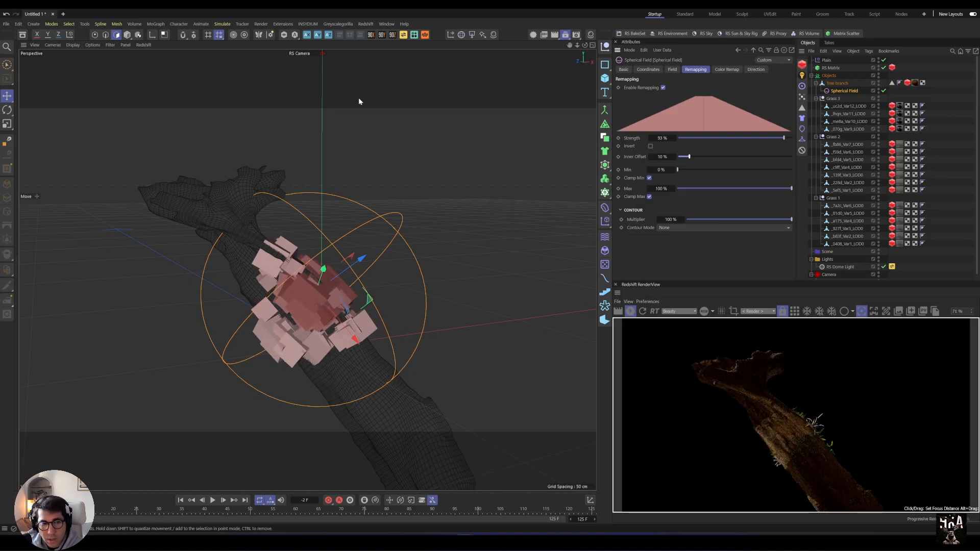
# Scale up the Spherical Field and move it toward the upper end of the branch
pyautogui.press('t')
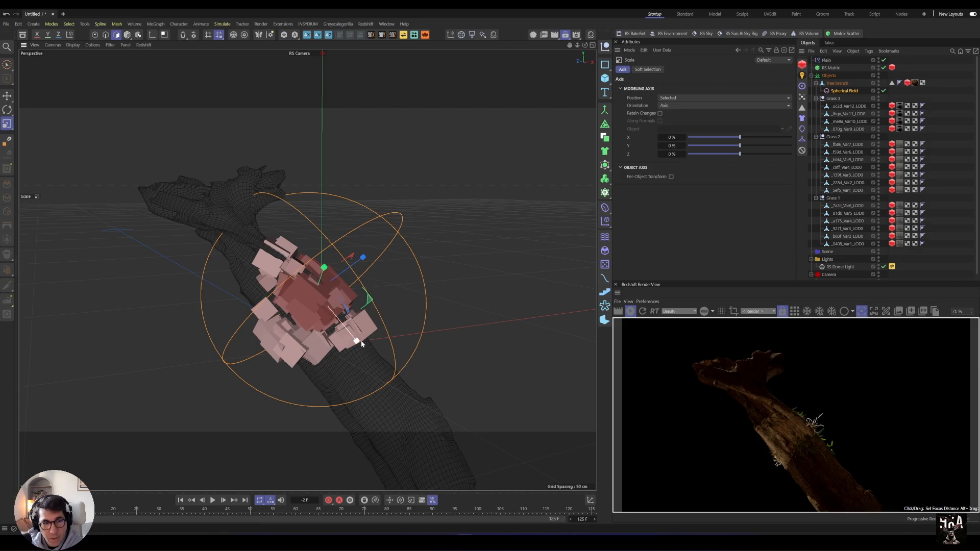
pyautogui.moveTo(344, 290); pyautogui.dragTo(384, 234)
pyautogui.press('e')
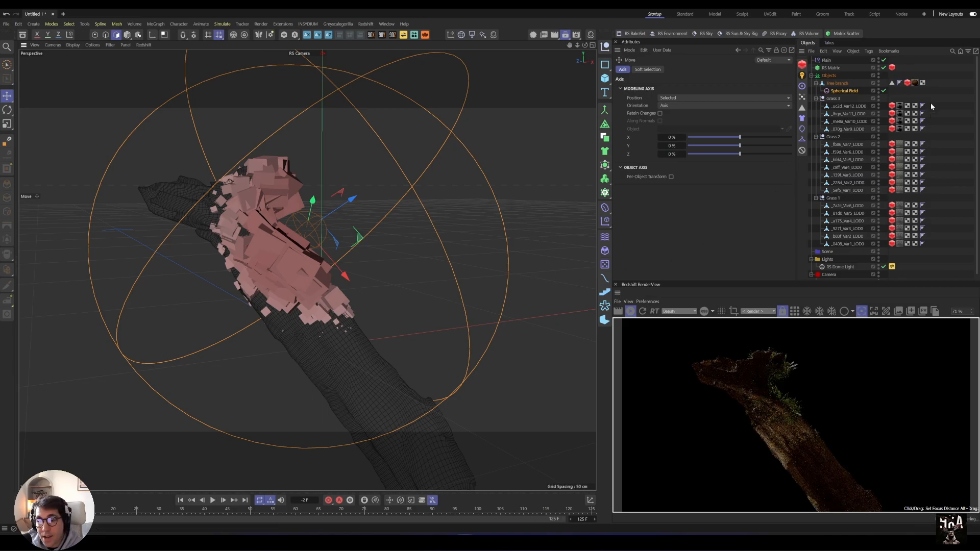
# Add a Vertex Map tag to the Tree branch, enable Use Fields and assign the Spherical Field to it
pyautogui.click(837, 83)
pyautogui.rightClick(840, 84)
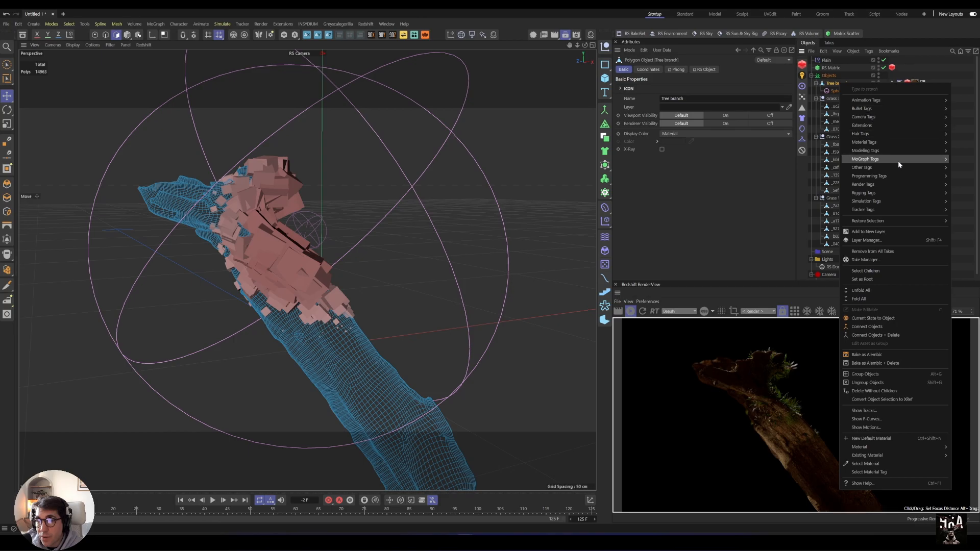
pyautogui.moveTo(900, 169)
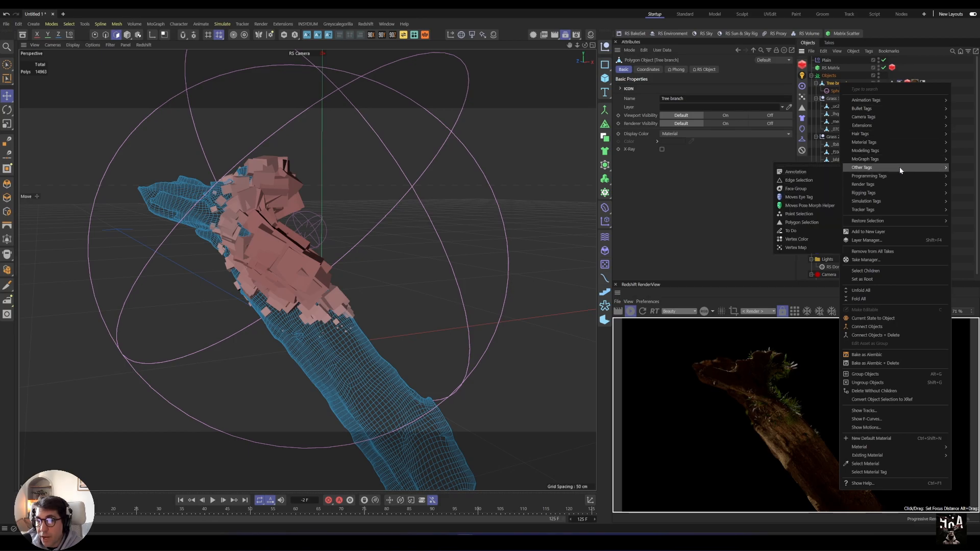
pyautogui.click(795, 248)
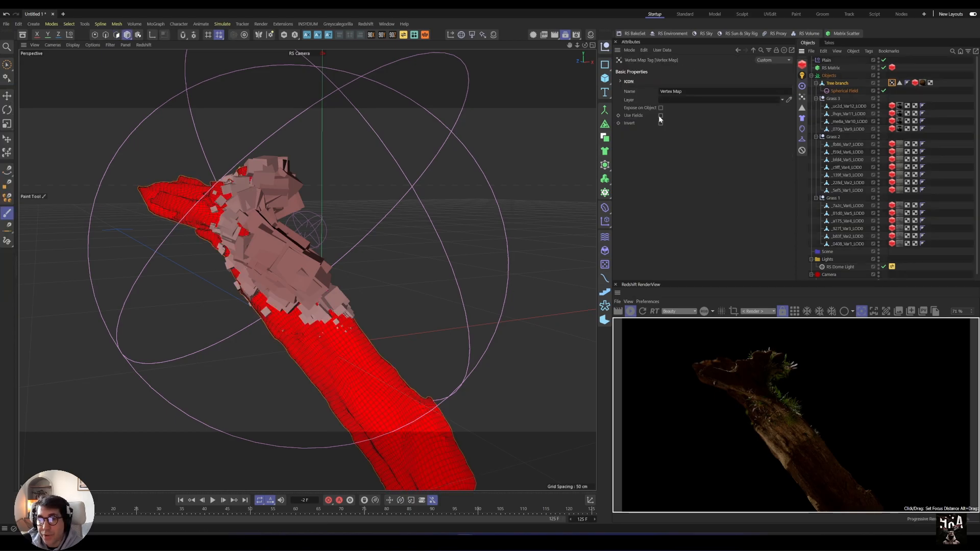
pyautogui.click(660, 115)
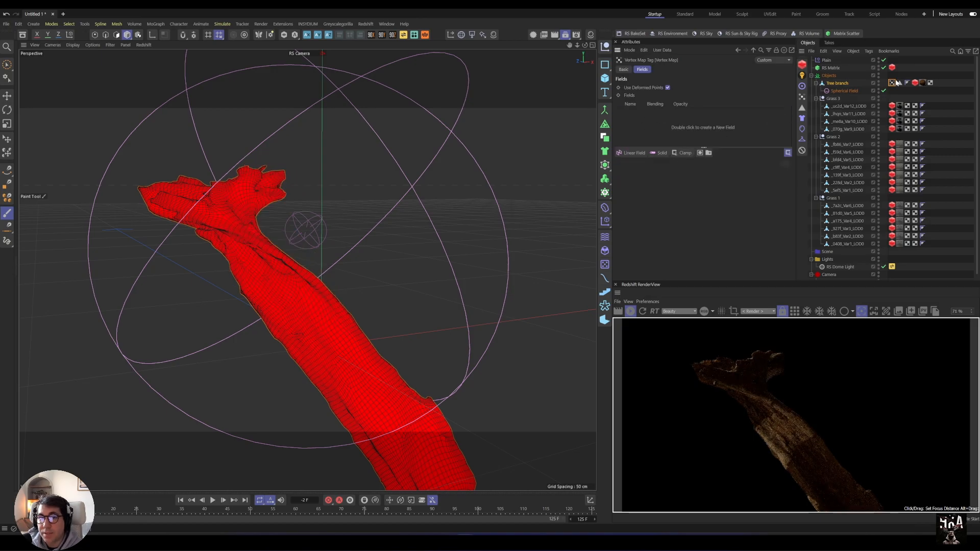
pyautogui.moveTo(844, 91); pyautogui.dragTo(675, 130)
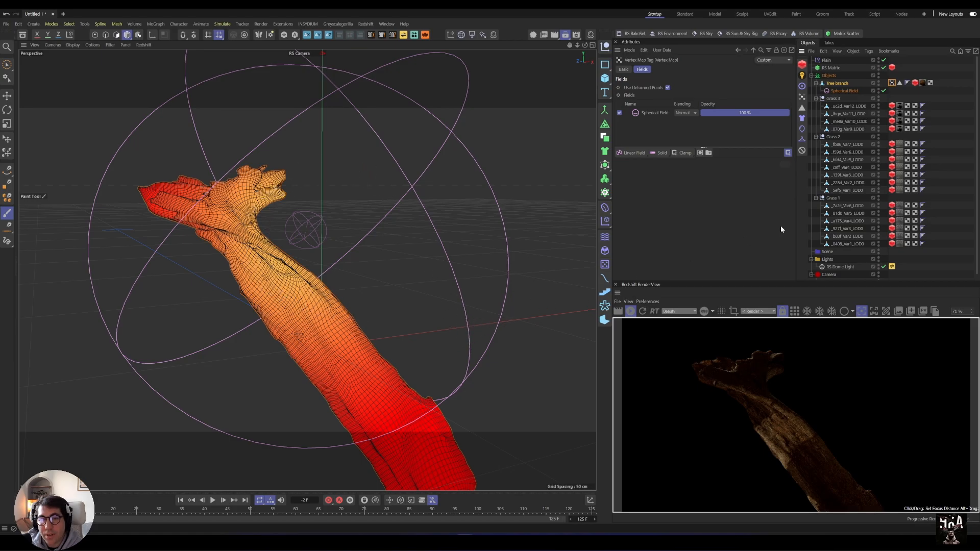
# Move the Spherical Field back down along the branch with the Move tool
pyautogui.click(841, 90)
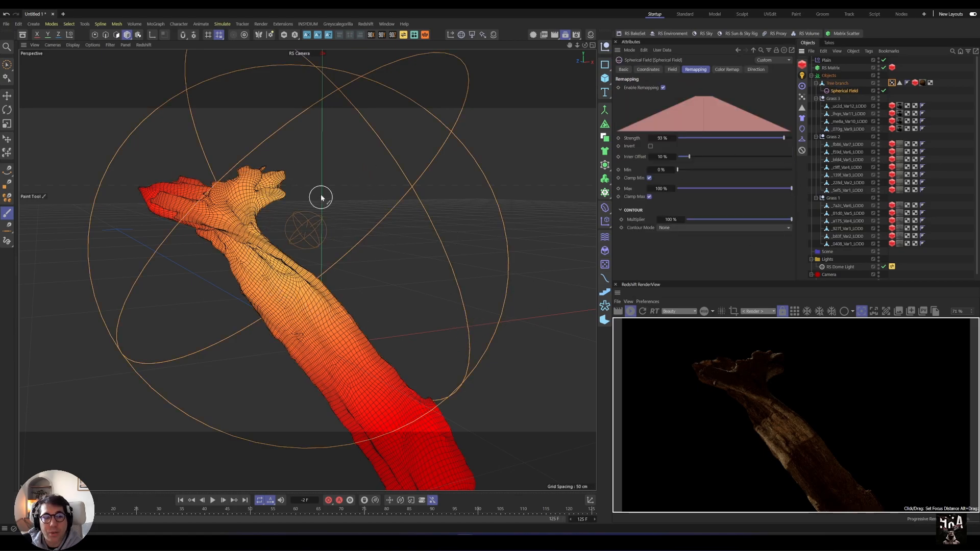
pyautogui.press('e')
pyautogui.moveTo(341, 200)
pyautogui.mouseDown()
pyautogui.moveTo(299, 198)
pyautogui.moveTo(227, 256)
pyautogui.moveTo(188, 254)
pyautogui.moveTo(300, 208)
pyautogui.moveTo(295, 217)
pyautogui.moveTo(324, 230)
pyautogui.moveTo(377, 329)
pyautogui.moveTo(406, 356)
pyautogui.moveTo(472, 367)
pyautogui.moveTo(467, 314)
pyautogui.moveTo(403, 271)
pyautogui.mouseUp()
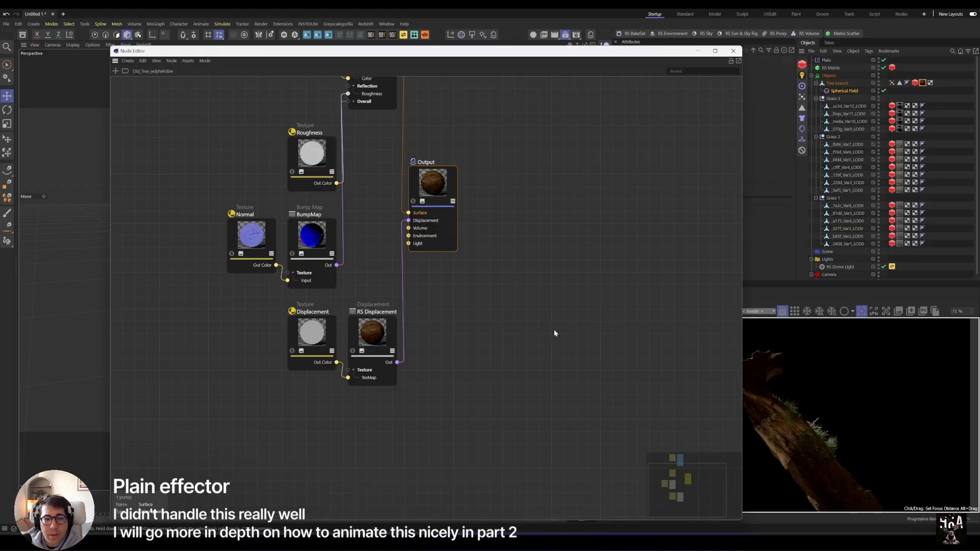
# Rearrange the Old_Tree material's nodes, separating the Output and displacement nodes from the RS Material and its textures
pyautogui.scroll(-4, 555, 334)
pyautogui.moveTo(496, 261); pyautogui.dragTo(635, 257)
pyautogui.moveTo(384, 138); pyautogui.dragTo(480, 251)
pyautogui.moveTo(457, 178); pyautogui.dragTo(530, 250)
pyautogui.moveTo(498, 309); pyautogui.dragTo(464, 271)
pyautogui.moveTo(347, 298); pyautogui.dragTo(360, 151)
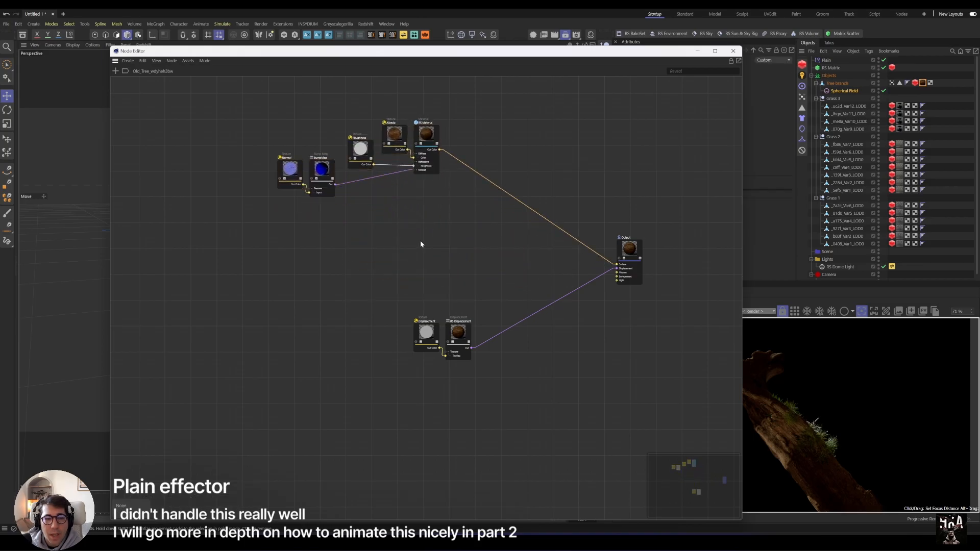
# Add a Standard Material node and a Material Layer node, placing the Material Layer between the RS Material and the Output
pyautogui.doubleClick(420, 244)
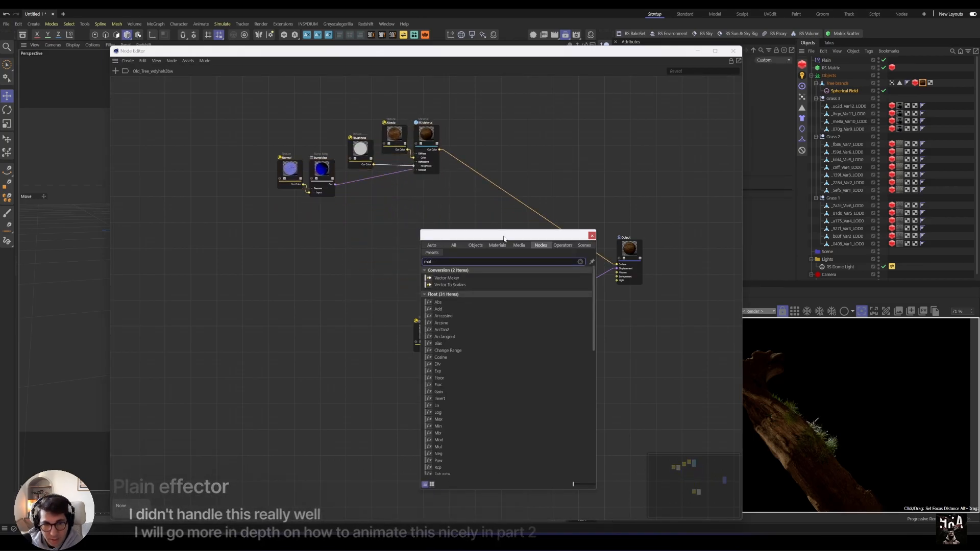
pyautogui.write('stand')
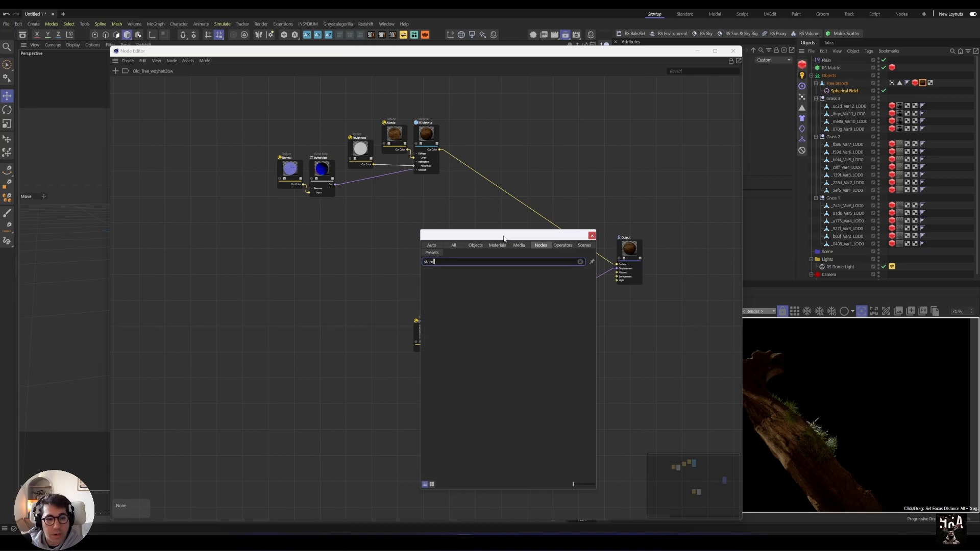
pyautogui.press('Return')
pyautogui.doubleClick(356, 231)
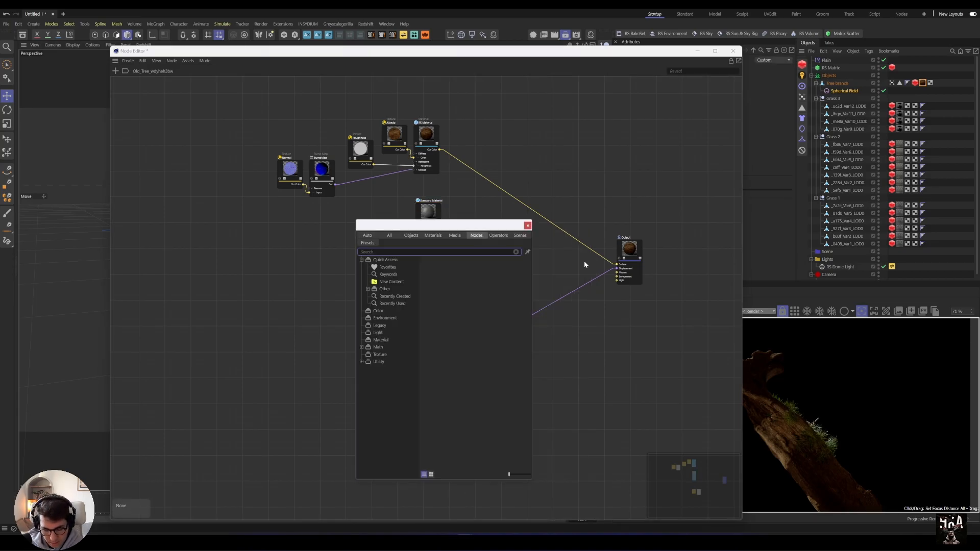
pyautogui.write('materia')
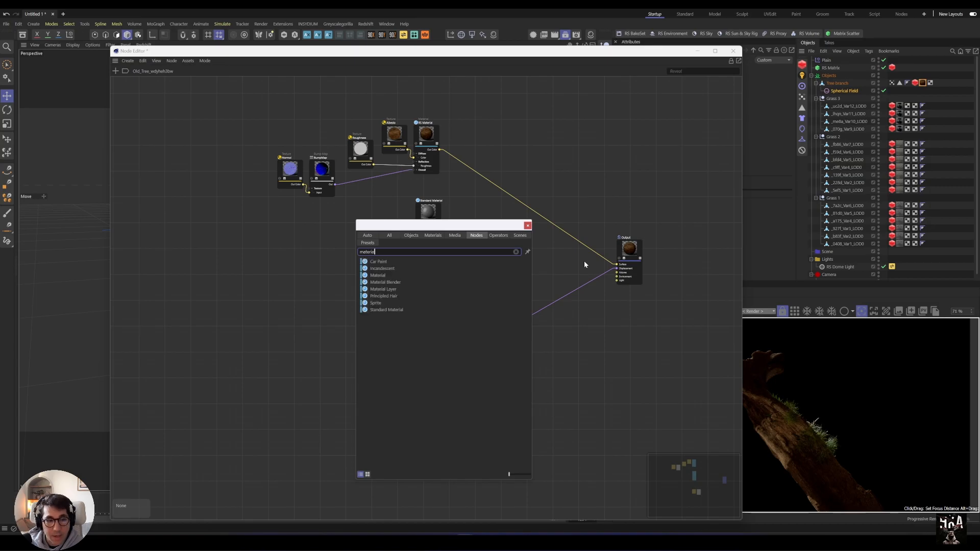
pyautogui.press('Return')
pyautogui.moveTo(424, 287); pyautogui.dragTo(500, 156)
# Connect the RS Material to the Material Layer's Base Material Color and the Material Layer to the Output's Surface
pyautogui.moveTo(440, 150); pyautogui.dragTo(491, 164)
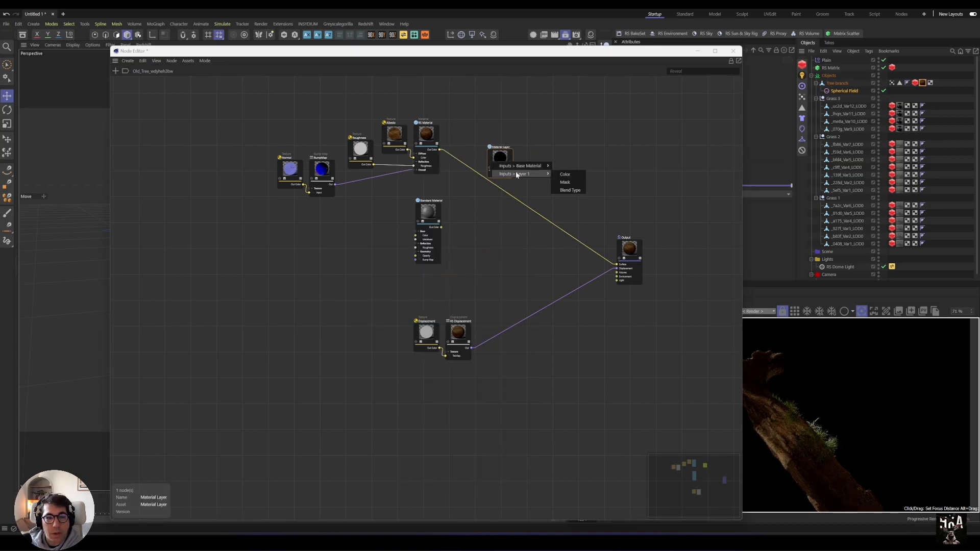
pyautogui.click(559, 166)
pyautogui.moveTo(512, 174); pyautogui.dragTo(616, 265)
# Connect the Standard Material to the Material Layer's Layer 1 Color and move its node slightly up
pyautogui.moveTo(482, 222); pyautogui.dragTo(496, 176)
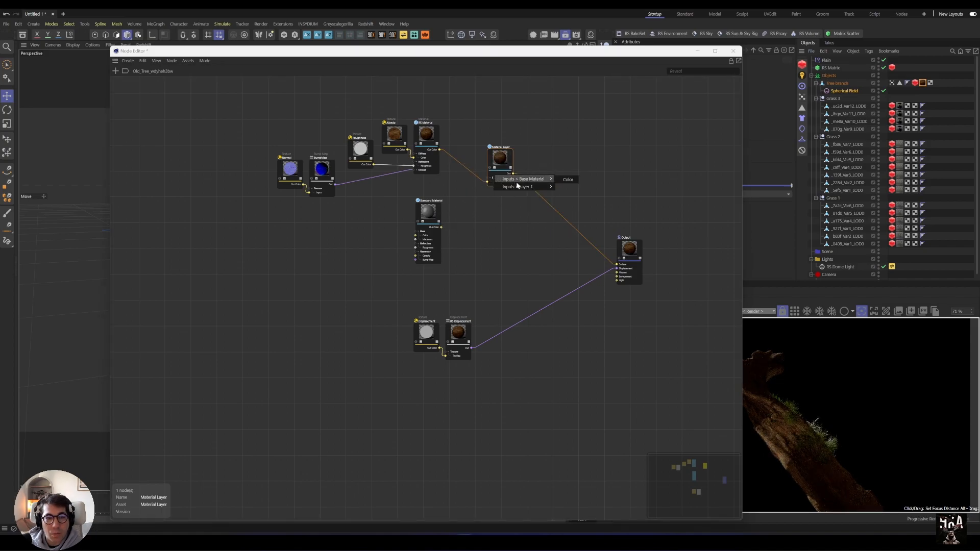
pyautogui.moveTo(519, 190)
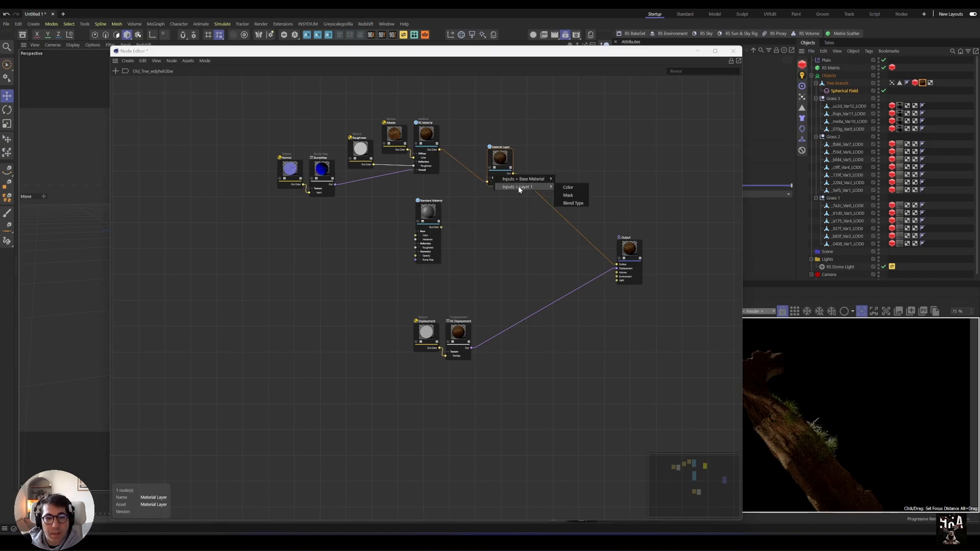
pyautogui.click(570, 189)
pyautogui.moveTo(432, 213); pyautogui.dragTo(431, 203)
# Add a Vertex Attribute node and assign the Tree branch's Vertex Map tag as its attribute name
pyautogui.doubleClick(423, 282)
pyautogui.write('vertex')
pyautogui.press('Return')
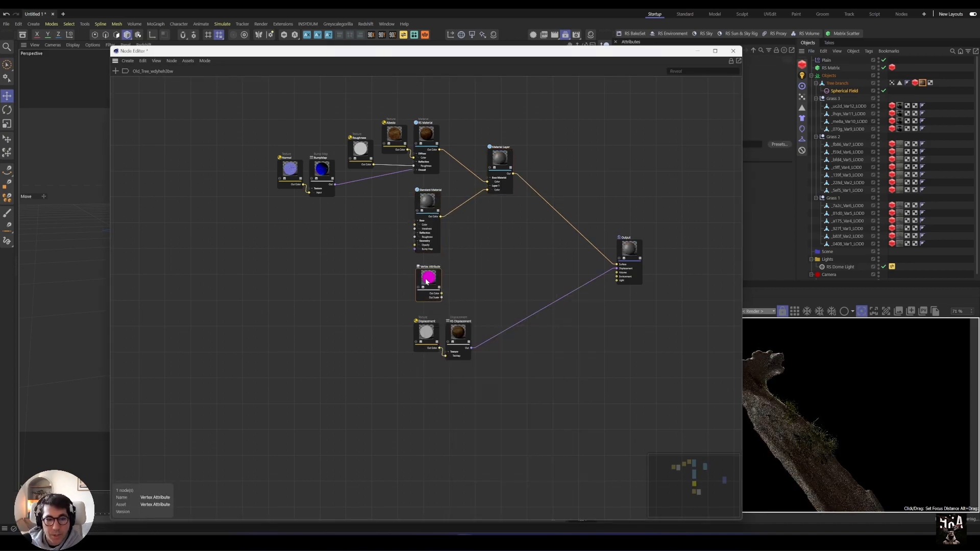
pyautogui.moveTo(649, 50); pyautogui.dragTo(526, 53)
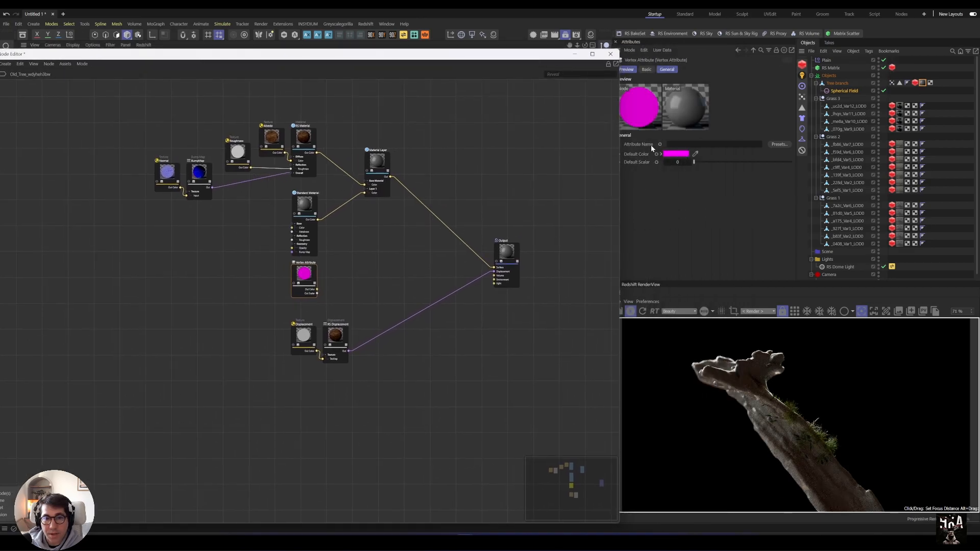
pyautogui.moveTo(892, 82); pyautogui.dragTo(746, 147)
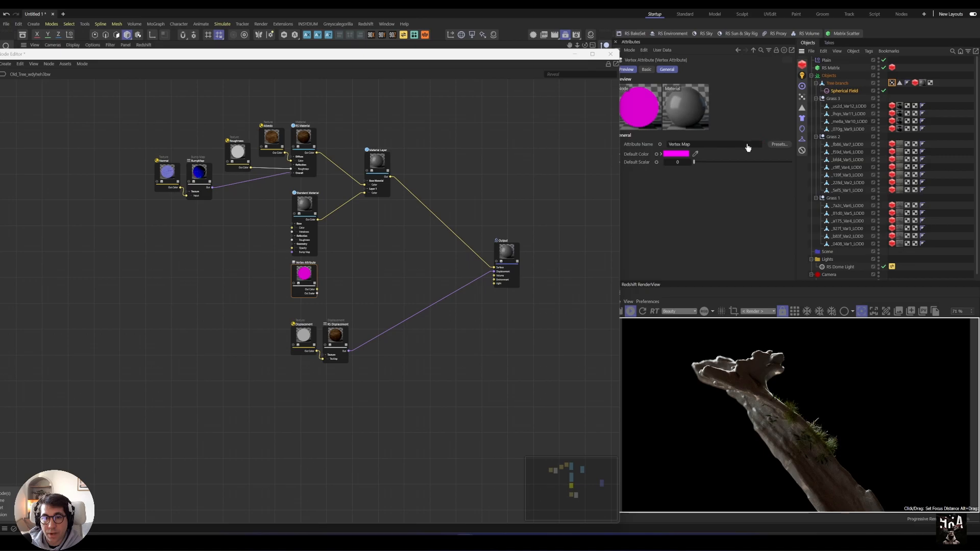
pyautogui.click(250, 306)
pyautogui.click(304, 331)
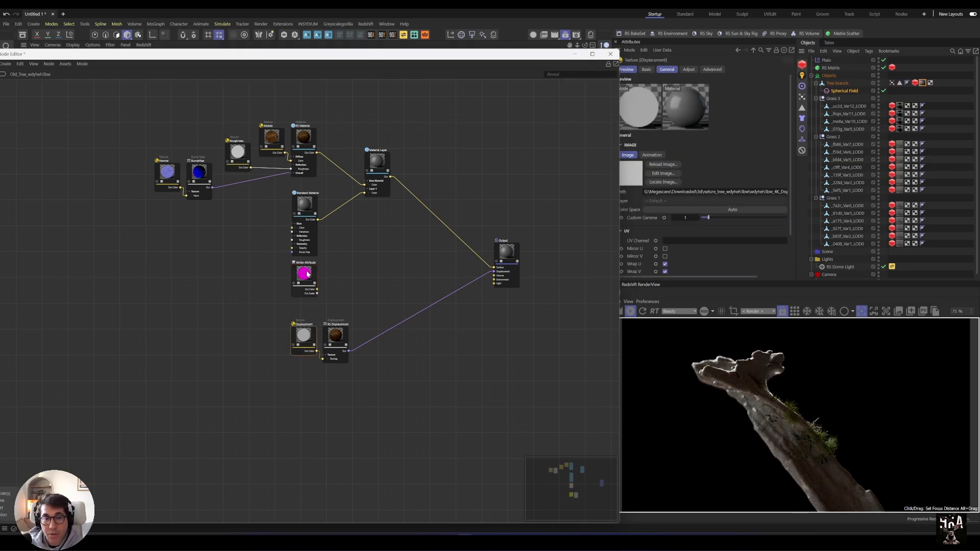
# Connect the Vertex Attribute to the Material Layer's Layer 1 Mask and place its node between the Standard Material and the Material Layer
pyautogui.click(306, 274)
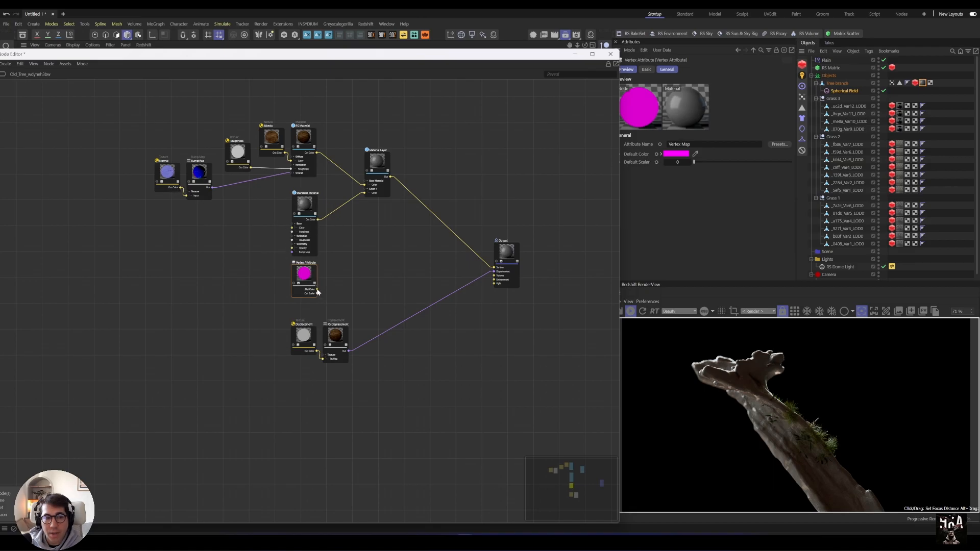
pyautogui.moveTo(316, 292); pyautogui.dragTo(368, 167)
pyautogui.moveTo(399, 177)
pyautogui.click(453, 183)
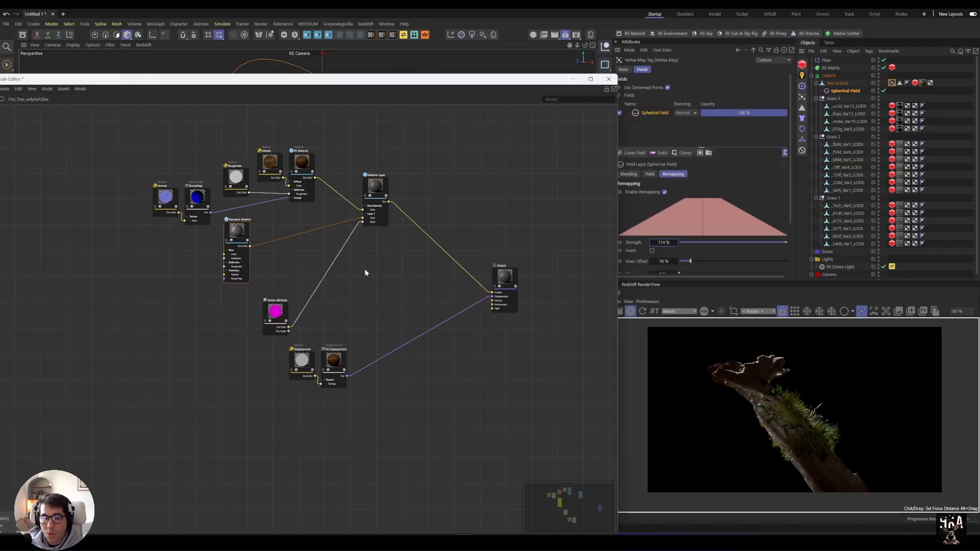
pyautogui.moveTo(275, 316); pyautogui.dragTo(315, 270)
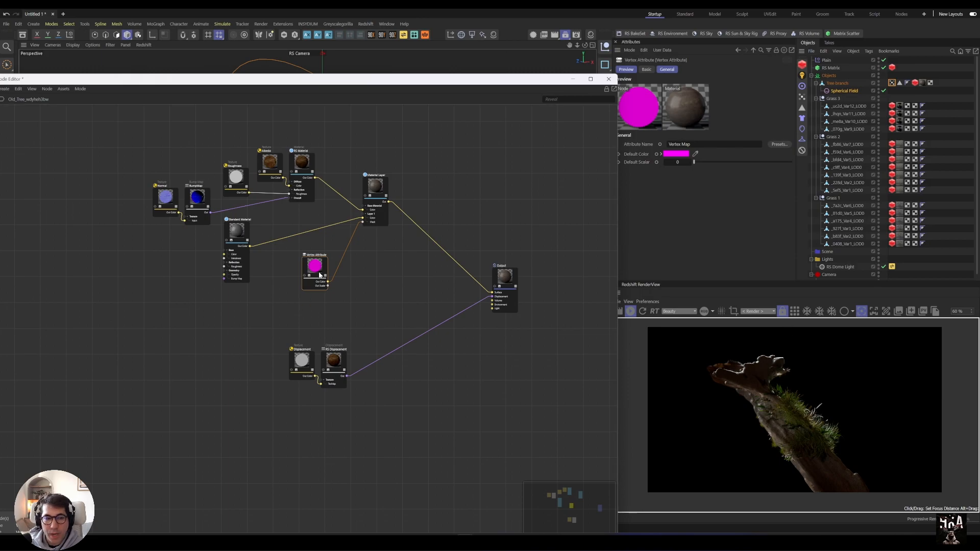
# Add a Ramp node and insert it into the connection between the Vertex Attribute and the Material Layer's Mask
pyautogui.doubleClick(362, 289)
pyautogui.write('ramp')
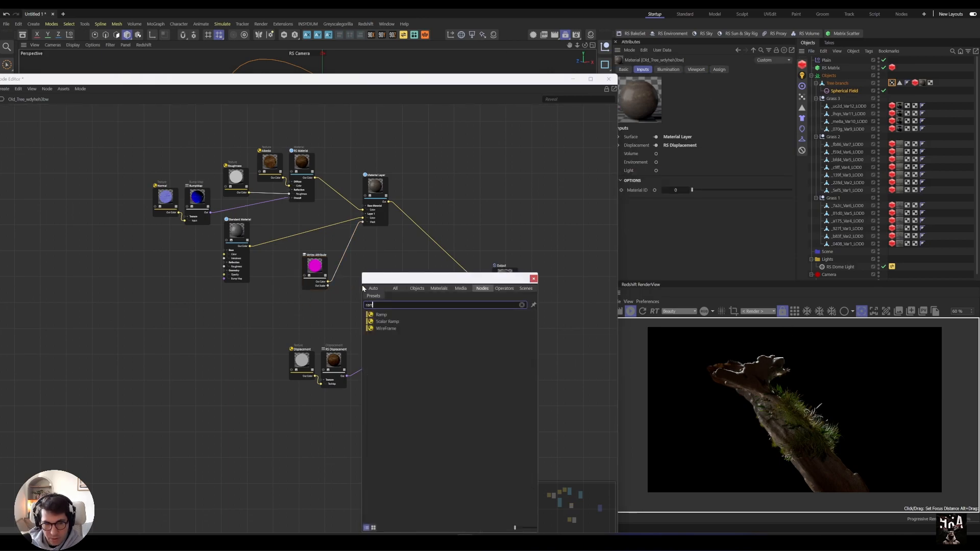
pyautogui.click(382, 315)
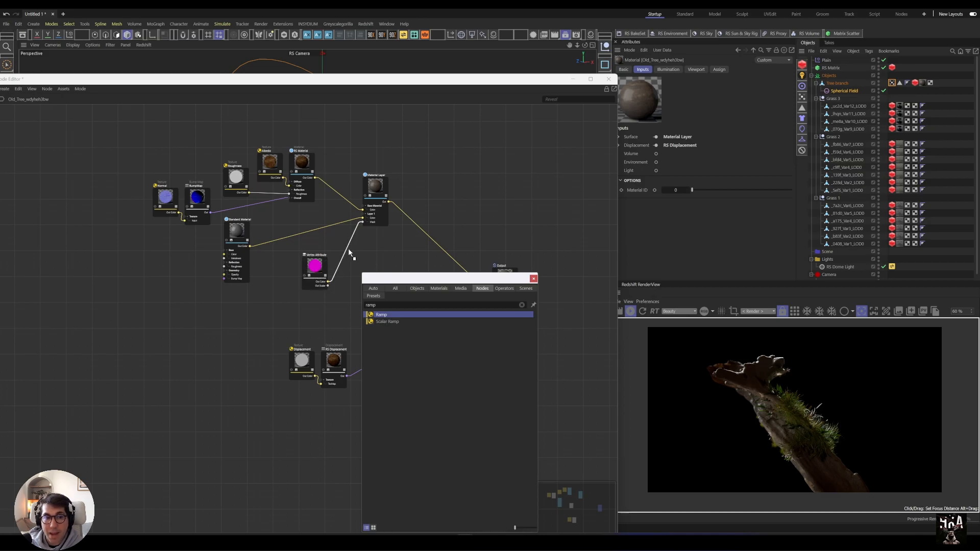
pyautogui.moveTo(347, 252); pyautogui.dragTo(347, 250)
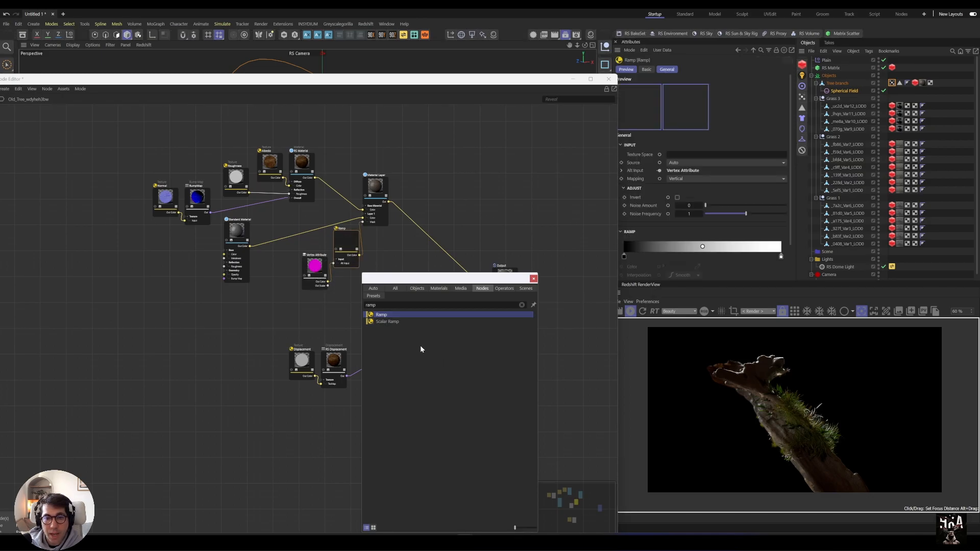
# Bring the Ramp's black and white knots close together just past the middle of the gradient to sharpen the mask transition
pyautogui.moveTo(622, 259); pyautogui.dragTo(659, 261)
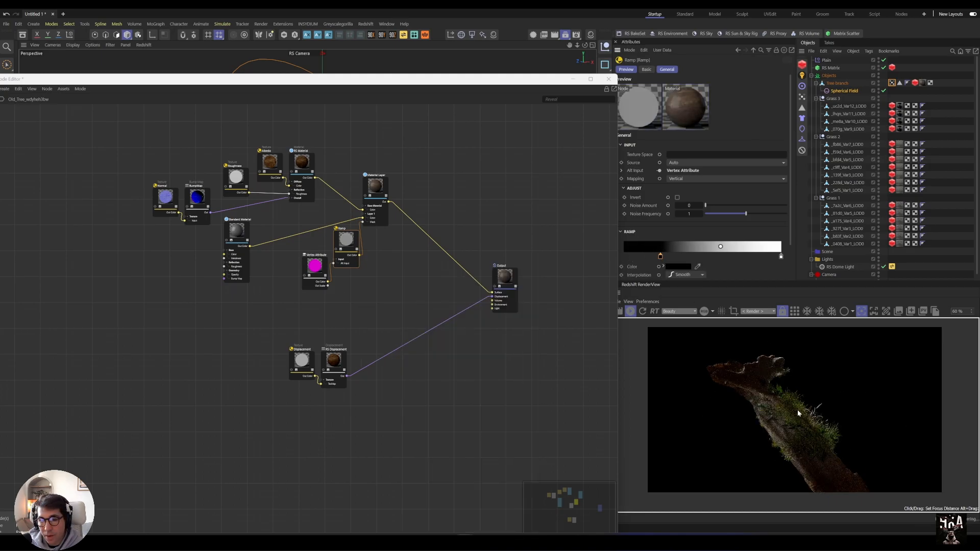
pyautogui.moveTo(781, 262); pyautogui.dragTo(722, 266)
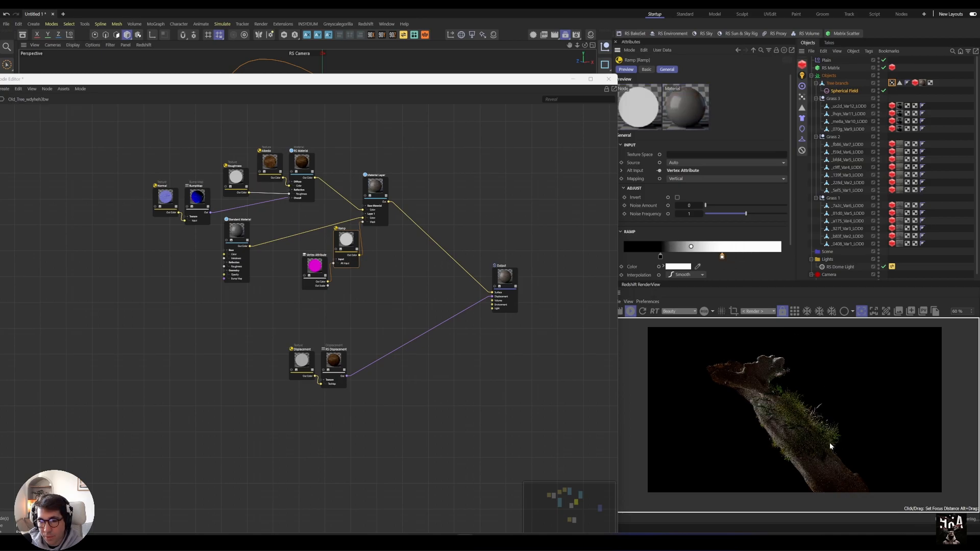
pyautogui.moveTo(723, 258); pyautogui.dragTo(687, 258)
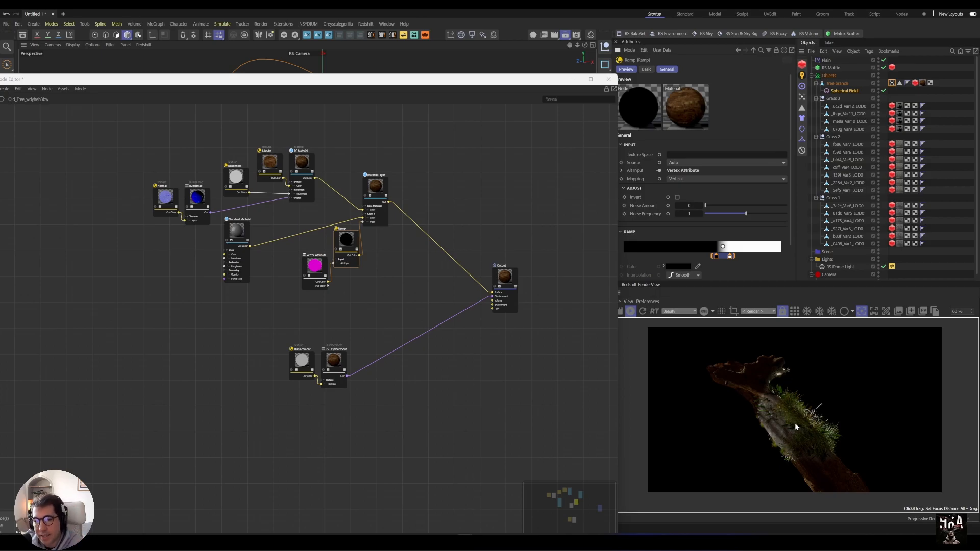
pyautogui.scroll(-1, 817, 454)
pyautogui.scroll(1, 818, 458)
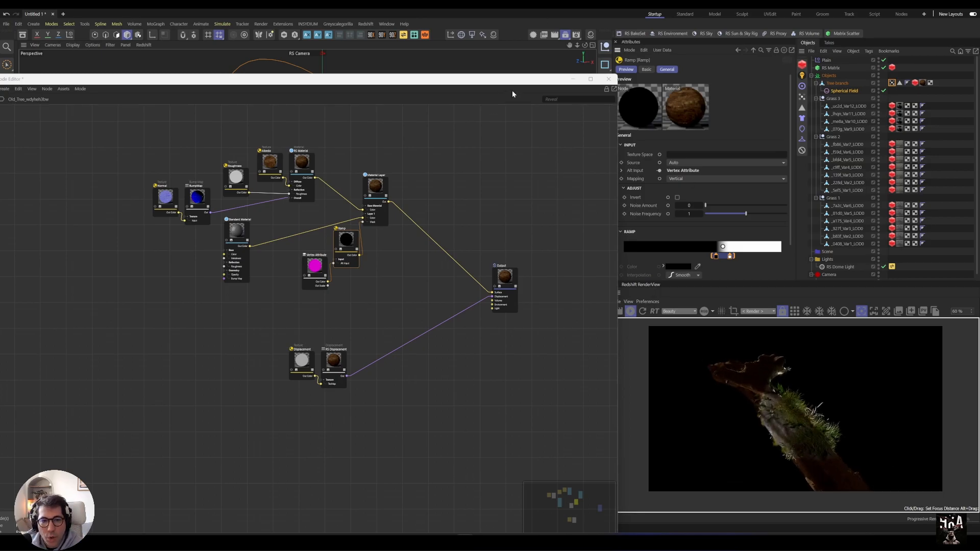
# Minimize the Node Editor, move the Spherical Field further down the branch, and frame the grass closely in the render view
pyautogui.click(573, 78)
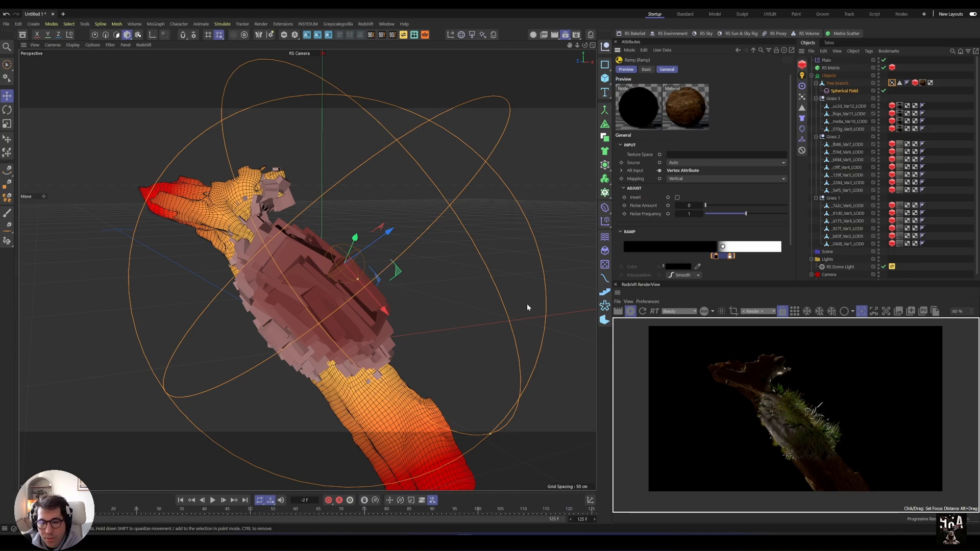
pyautogui.scroll(3, 834, 466)
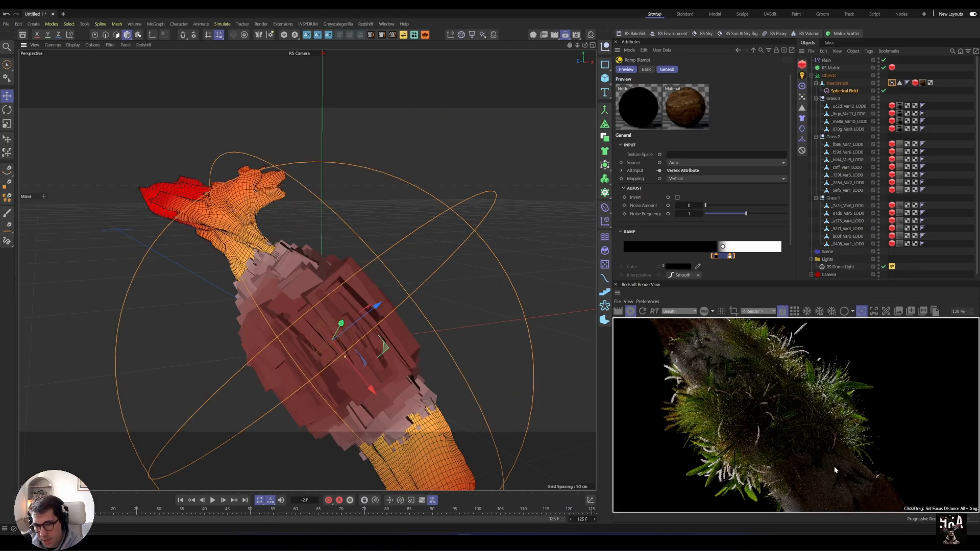
pyautogui.scroll(-1, 726, 406)
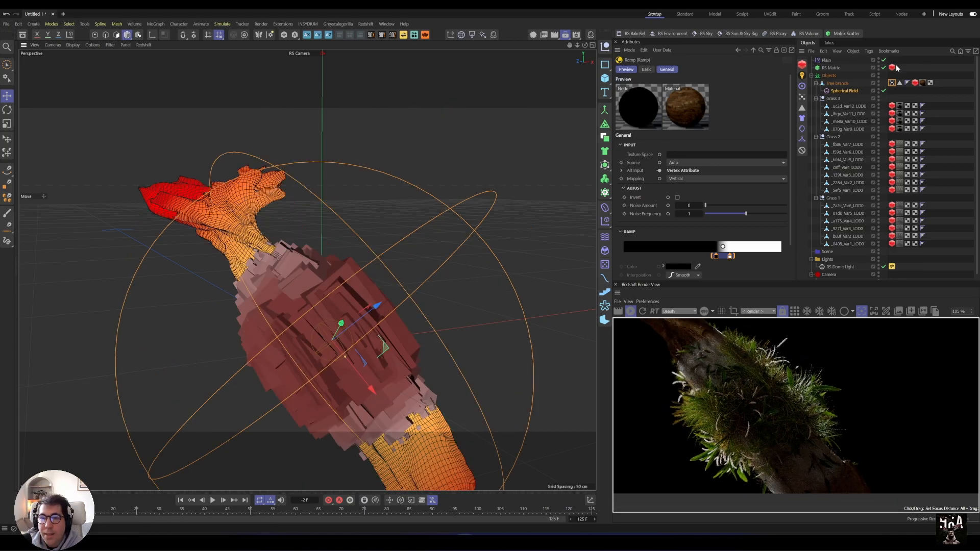
# Select the Tree branch's material and show its Surface network in the Node Editor
pyautogui.click(921, 83)
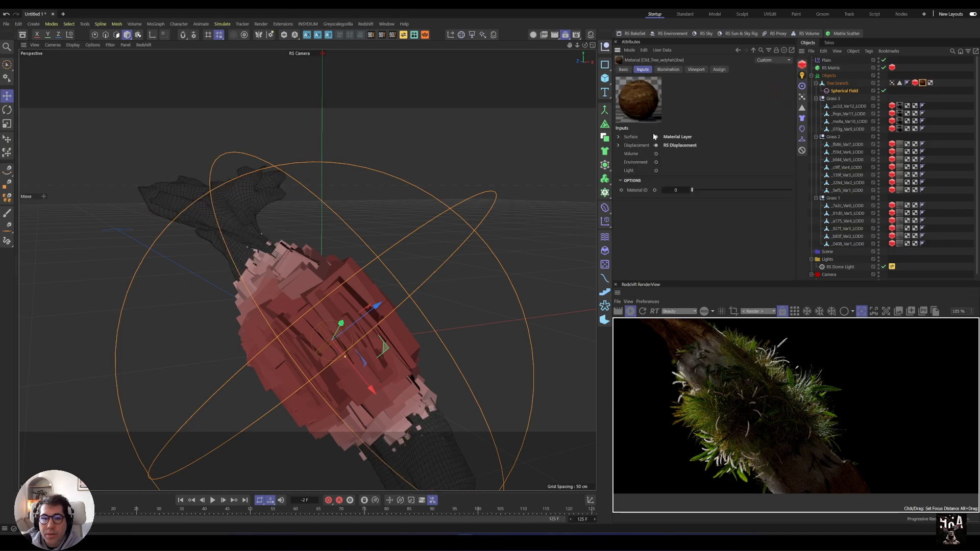
pyautogui.rightClick(654, 134)
pyautogui.click(658, 135)
pyautogui.rightClick(657, 135)
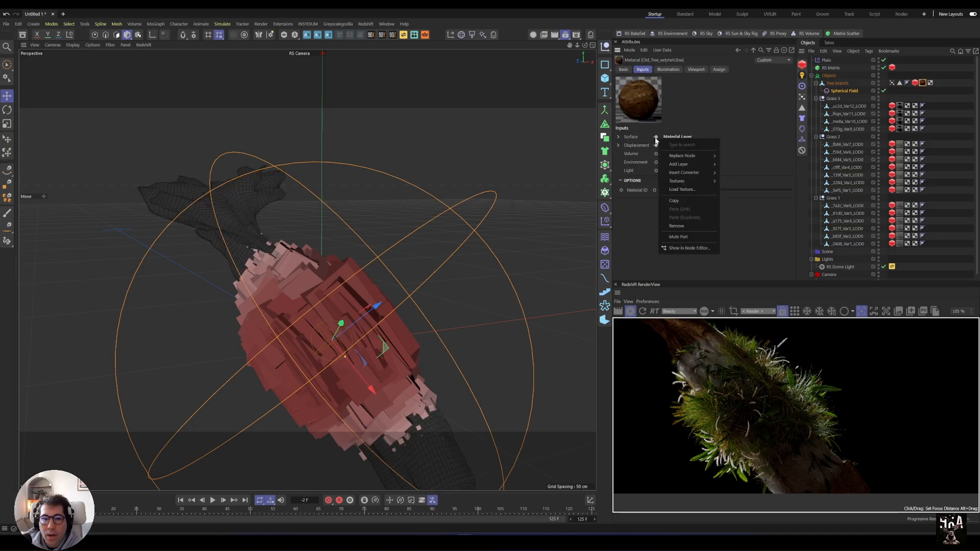
pyautogui.click(696, 248)
# Add a Texture node with mossy_Diffuse.png and connect it to the Standard Material's Base Color
pyautogui.hotkey('shift', 'c')
pyautogui.write('tex')
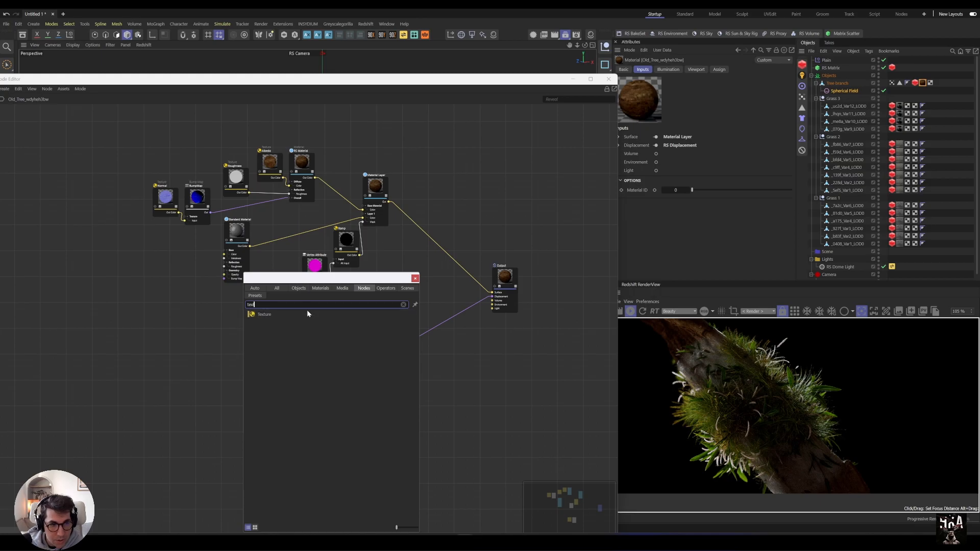
pyautogui.press('Return')
pyautogui.moveTo(303, 321); pyautogui.dragTo(229, 314)
pyautogui.moveTo(241, 333); pyautogui.dragTo(167, 253)
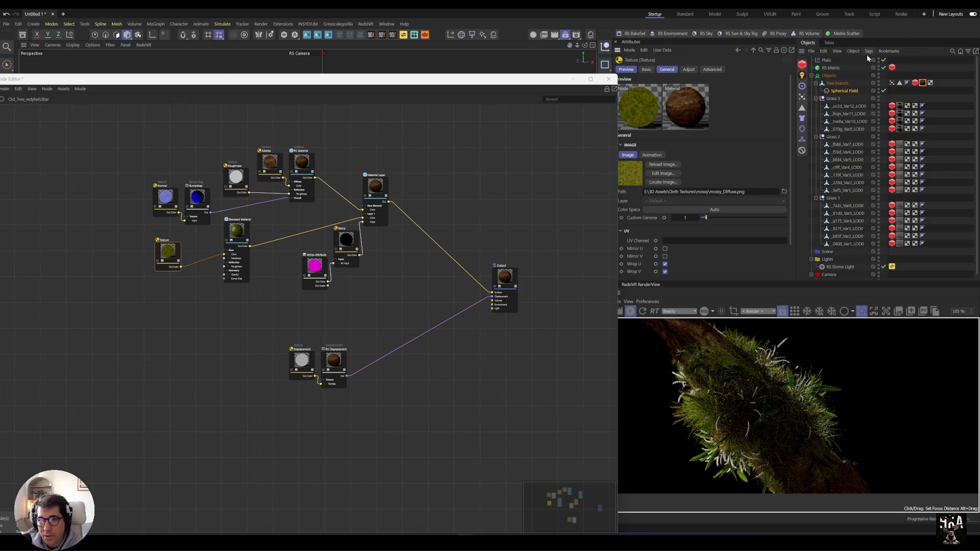
# Disable the RS Matrix temporarily to examine the moss texture on the bare branch, and re-enable it
pyautogui.click(883, 67)
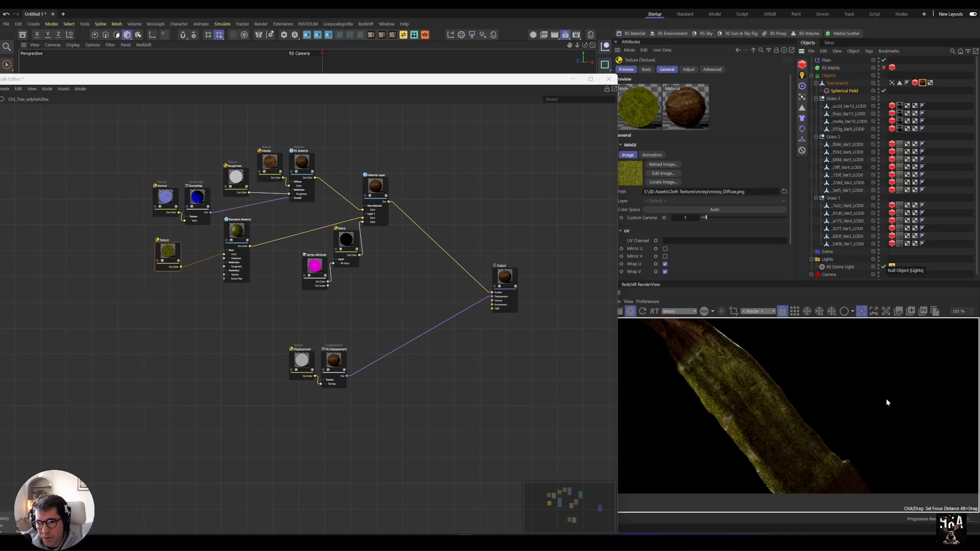
pyautogui.click(884, 68)
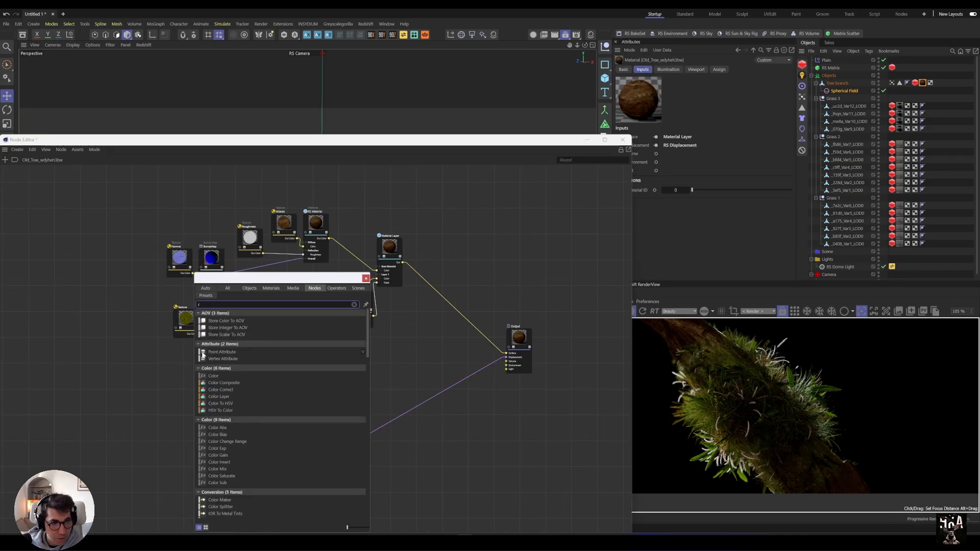
# Add two more Texture nodes below the moss diffuse texture and connect one, with a roughness image, to the Standard Material's Reflection Roughness
pyautogui.press('BackSpace')
pyautogui.write('text')
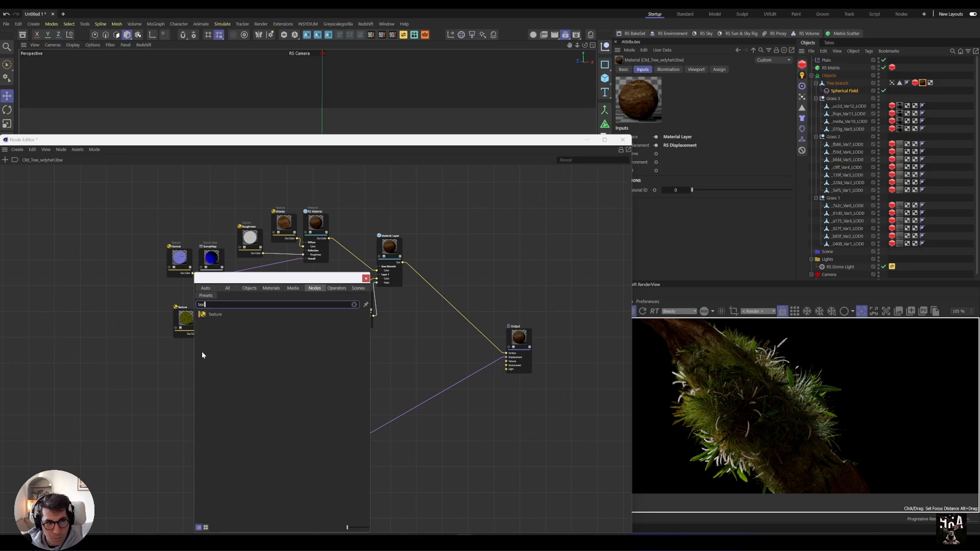
pyautogui.click(215, 314)
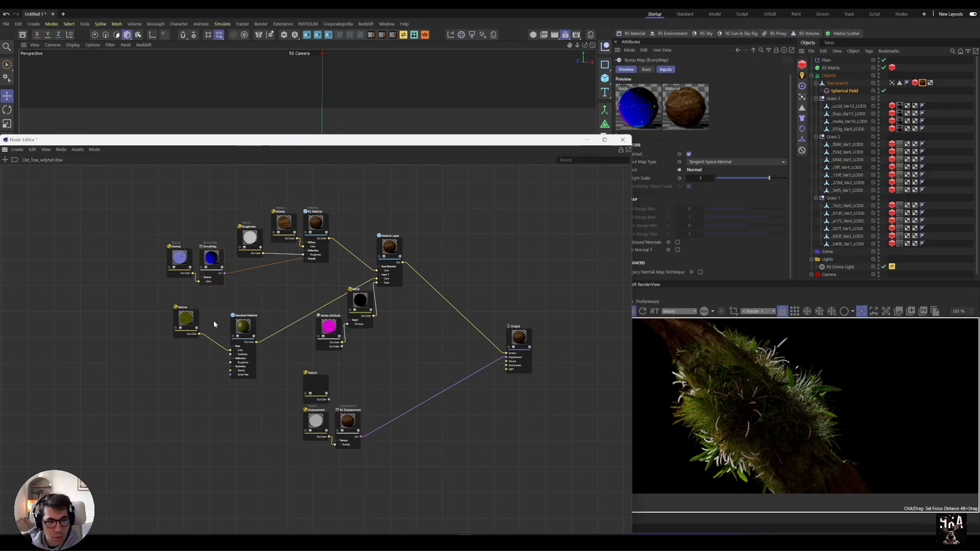
pyautogui.moveTo(199, 409); pyautogui.dragTo(232, 393)
pyautogui.click(187, 395)
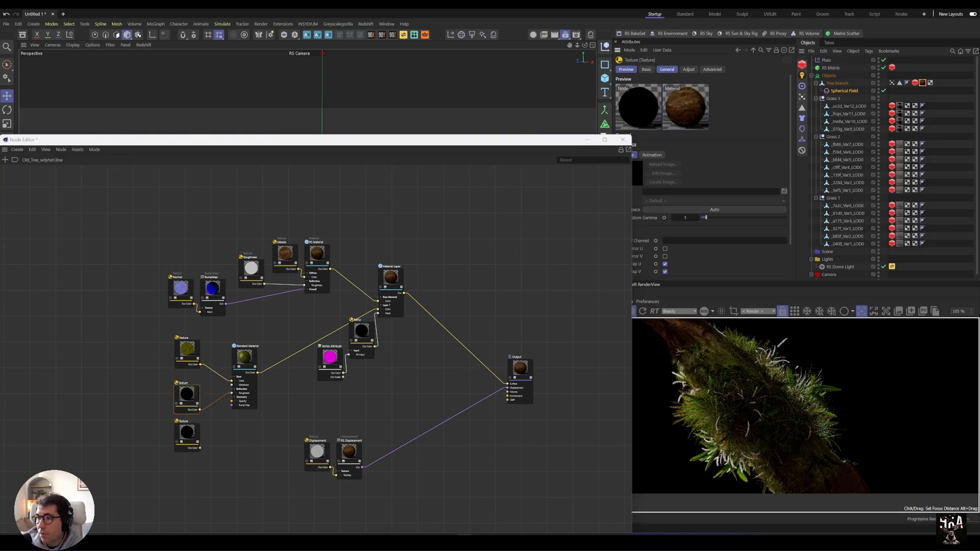
# Load mossy_Displacement.png into the unconnected Texture node and space it apart from the existing Displacement and RS Displacement nodes
pyautogui.click(187, 433)
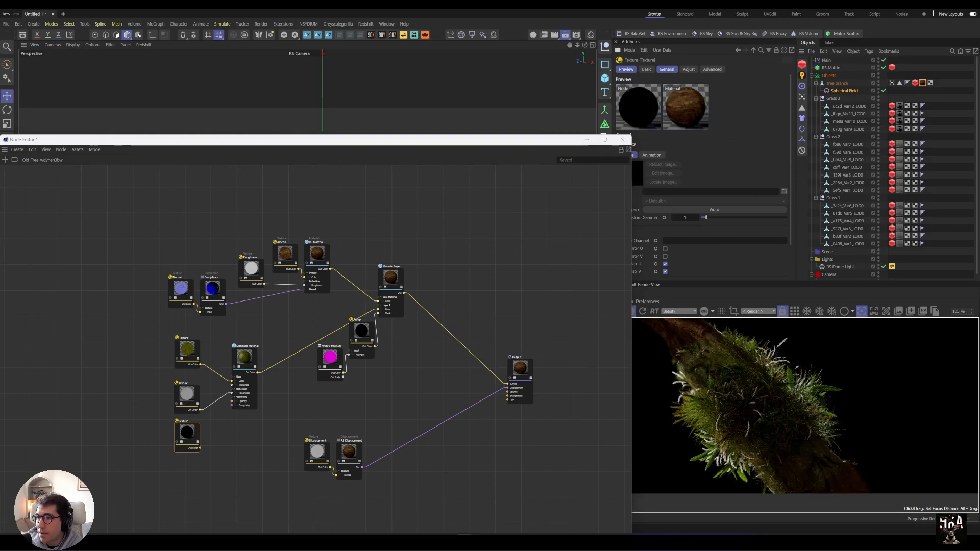
pyautogui.moveTo(203, 438); pyautogui.dragTo(244, 466)
pyautogui.moveTo(296, 417); pyautogui.dragTo(369, 498)
pyautogui.scroll(-3, 330, 441)
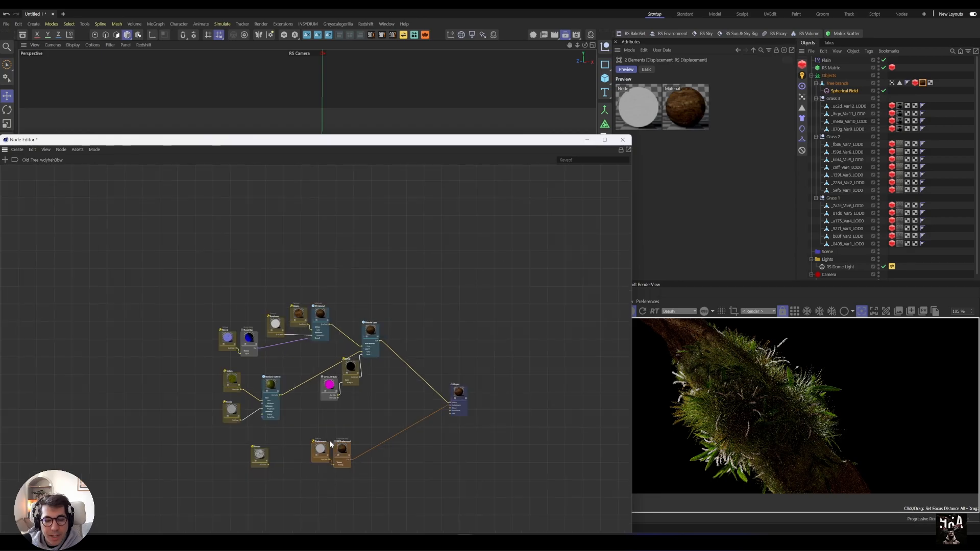
pyautogui.moveTo(347, 146); pyautogui.dragTo(350, 62)
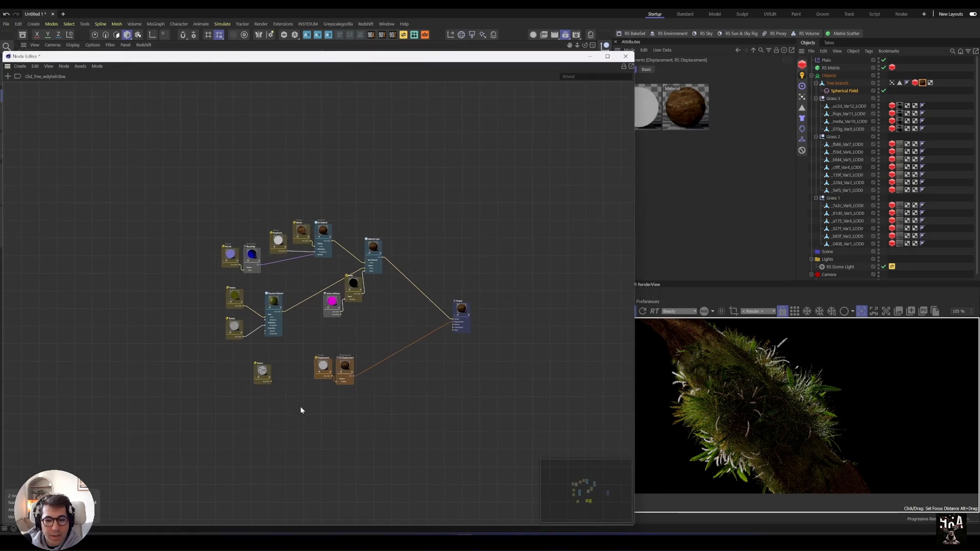
pyautogui.scroll(5, 311, 381)
pyautogui.moveTo(309, 415)
pyautogui.mouseDown()
pyautogui.moveTo(387, 338)
pyautogui.moveTo(305, 451)
pyautogui.moveTo(284, 449)
pyautogui.mouseUp()
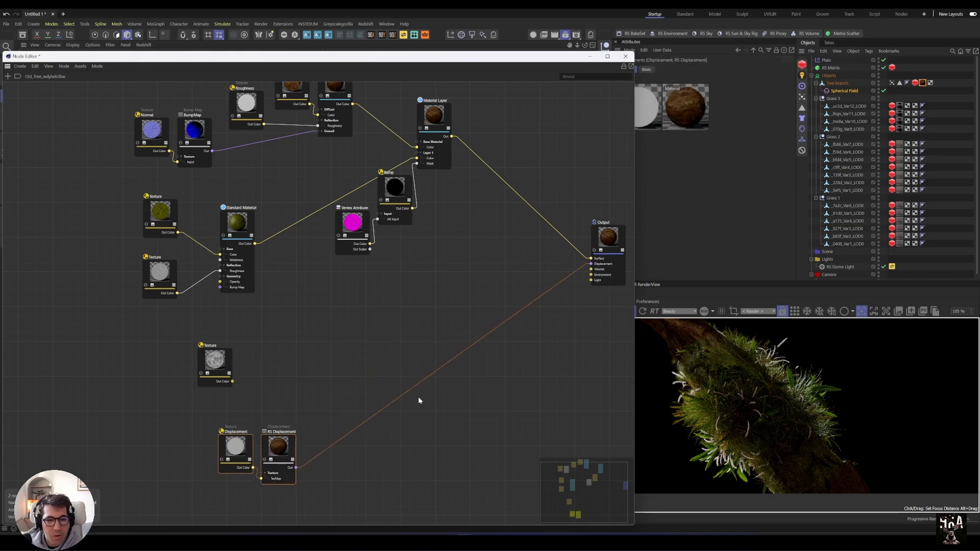
pyautogui.moveTo(221, 364); pyautogui.dragTo(238, 369)
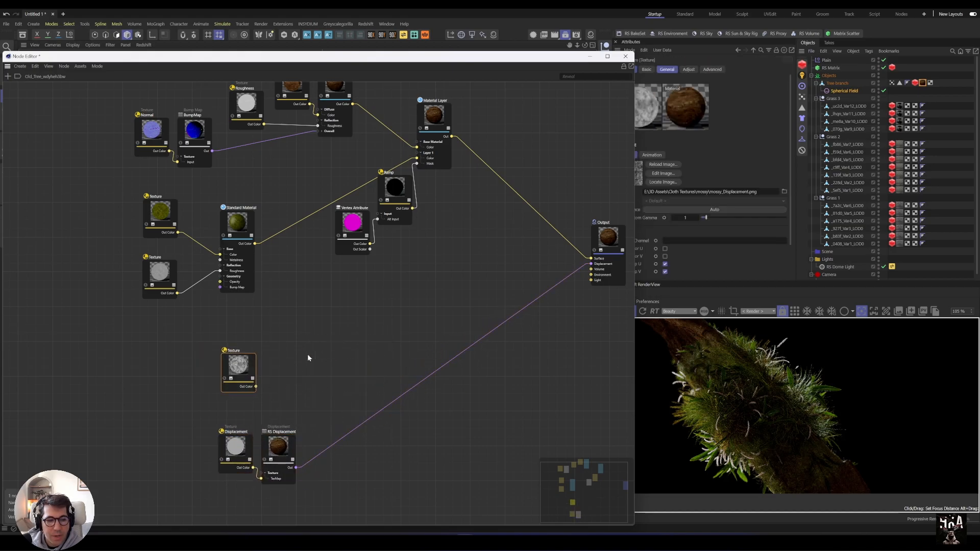
# Add a Displacement Blender, feed the RS Displacement into its Base Input, and connect its output to the Output's Displacement
pyautogui.hotkey('shift', 'c')
pyautogui.write('displa')
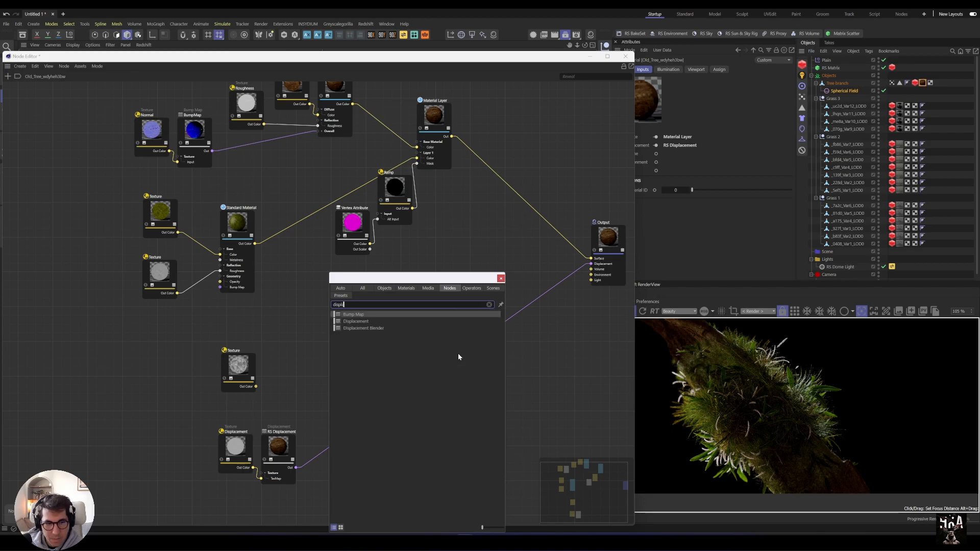
pyautogui.click(376, 327)
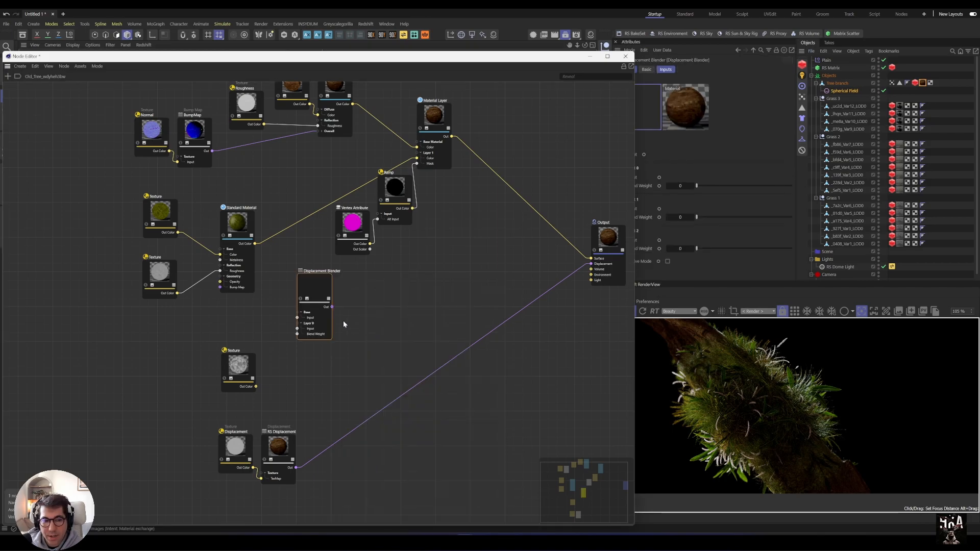
pyautogui.moveTo(320, 307); pyautogui.dragTo(423, 375)
pyautogui.moveTo(296, 467); pyautogui.dragTo(403, 384)
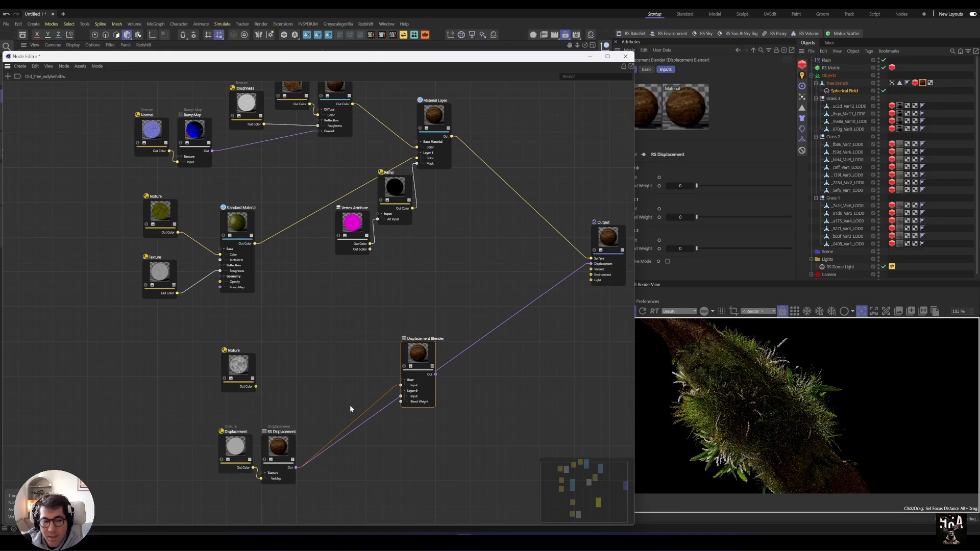
pyautogui.moveTo(435, 374); pyautogui.dragTo(597, 266)
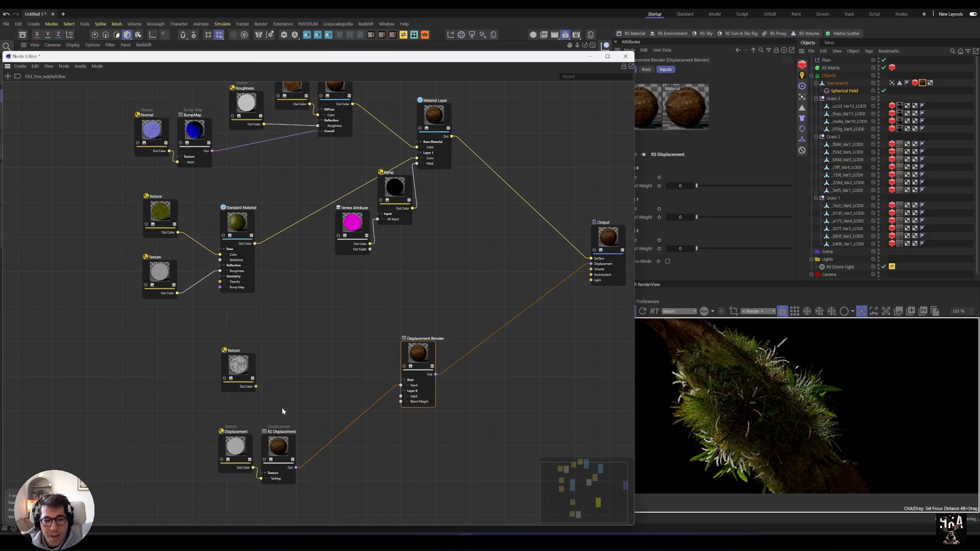
# Duplicate the RS Displacement node, connect the mossy displacement texture to its TexMap, and feed it into the Displacement Blender's Layer 0 Input
pyautogui.click(279, 446)
pyautogui.moveTo(279, 445); pyautogui.dragTo(290, 403, button='middle')
pyautogui.moveTo(282, 445); pyautogui.dragTo(321, 357)
pyautogui.click(289, 414)
pyautogui.keyDown('ctrl'); pyautogui.moveTo(291, 406); pyautogui.dragTo(301, 333); pyautogui.keyUp('ctrl')
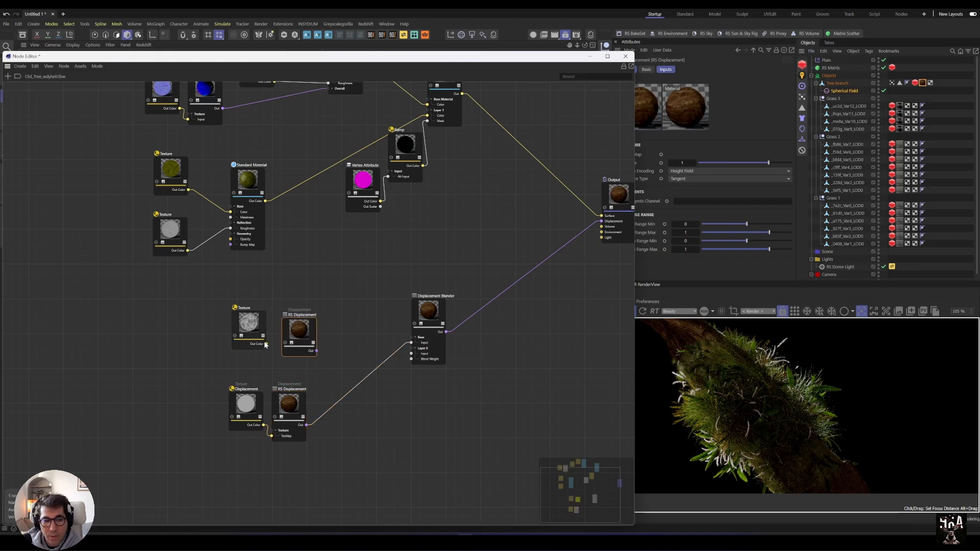
pyautogui.moveTo(283, 349); pyautogui.dragTo(424, 356)
pyautogui.moveTo(204, 319); pyautogui.dragTo(302, 352)
# Rearrange the displacement nodes so the original bark pair sits above the moss texture and its RS Displacement
pyautogui.moveTo(300, 334); pyautogui.dragTo(286, 479)
pyautogui.moveTo(174, 361); pyautogui.dragTo(312, 382)
pyautogui.click(402, 457)
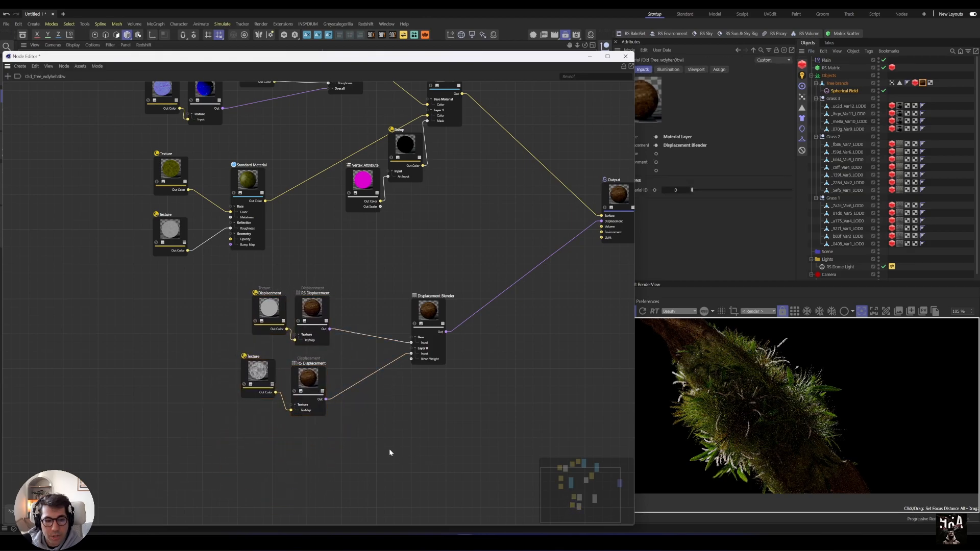
# Connect the Vertex Attribute's Out Color to the Displacement Blender's Layer 0 Blend Weight
pyautogui.click(314, 401)
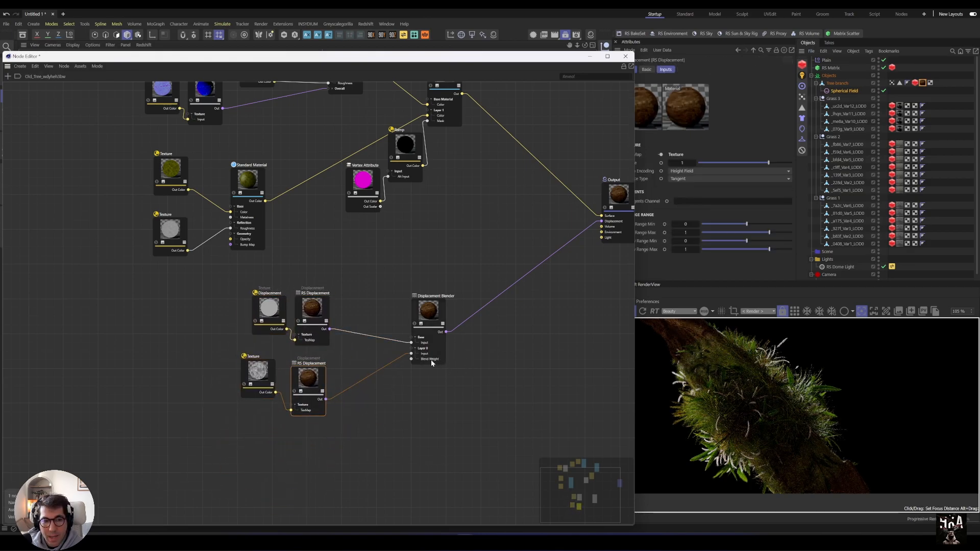
pyautogui.moveTo(380, 201); pyautogui.dragTo(417, 359)
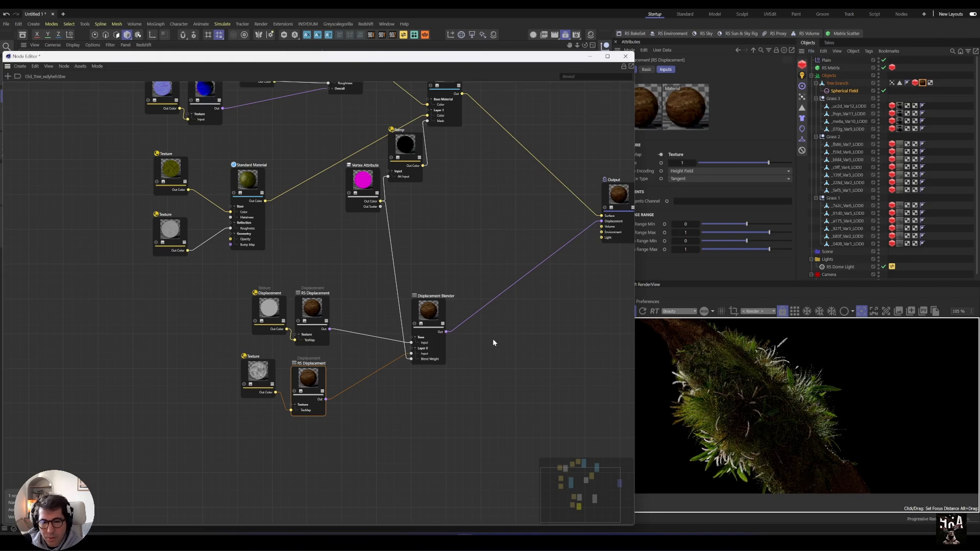
# Disable the RS Matrix scatter and examine the blended moss displacement on the bare branch in the render
pyautogui.scroll(-2, 808, 419)
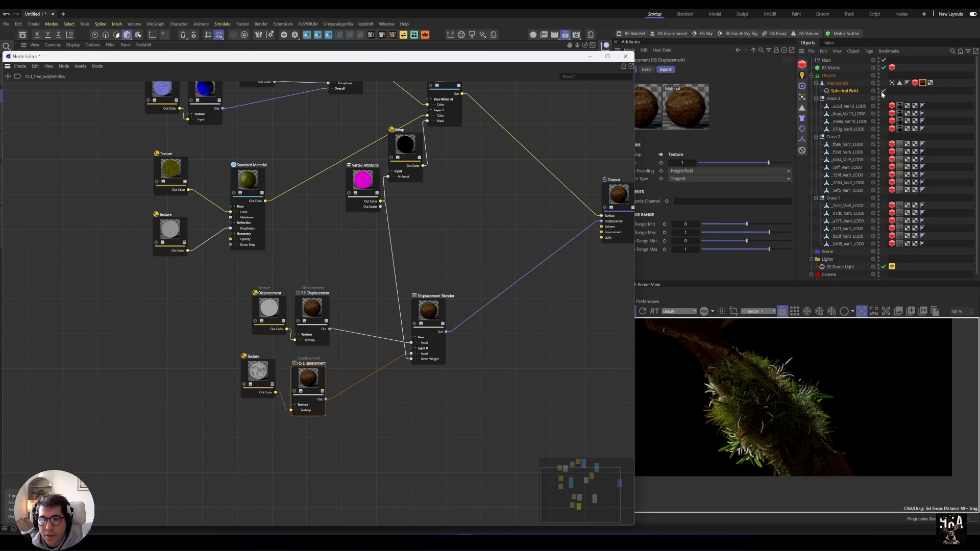
pyautogui.click(883, 68)
pyautogui.scroll(3, 768, 416)
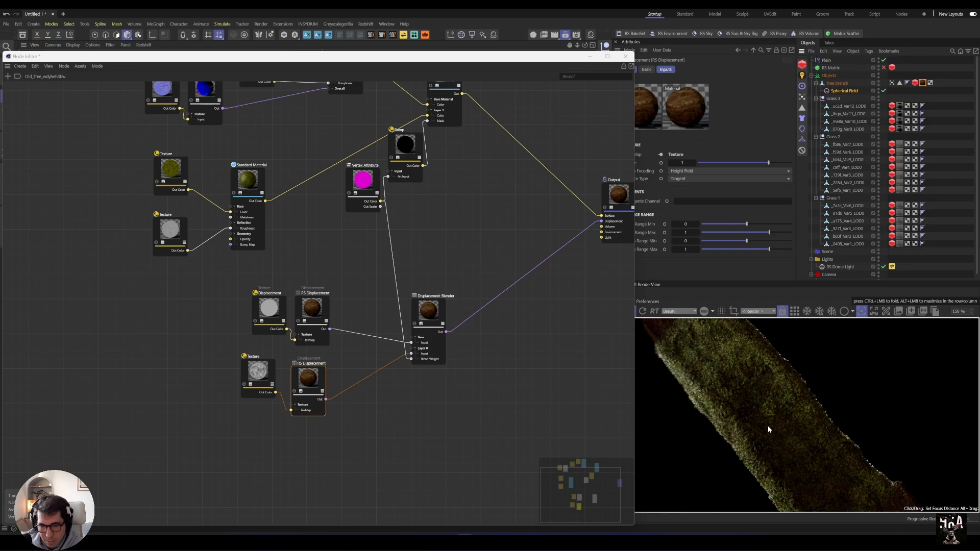
pyautogui.scroll(-3, 764, 406)
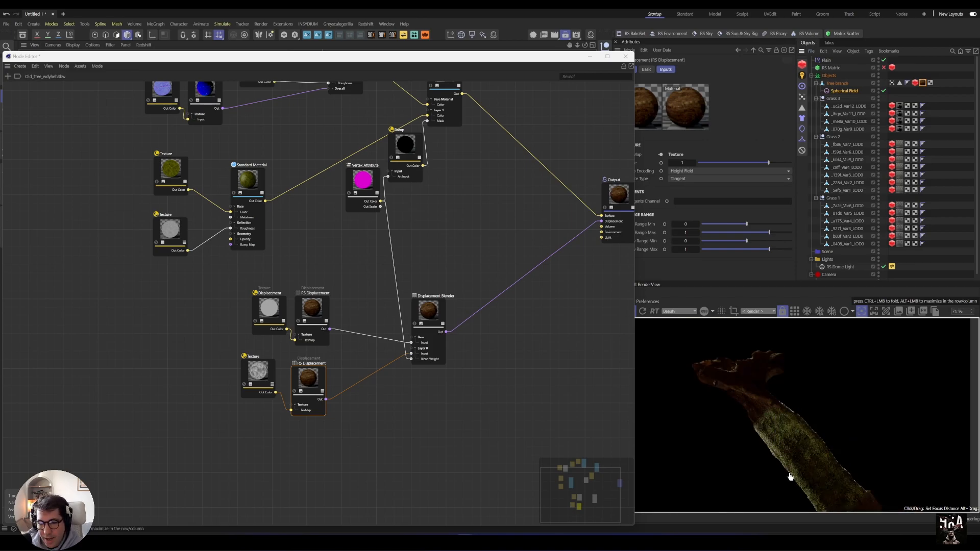
# Add a Ramp node, feed the Vertex Attribute's Out Color into its Alt Input, and connect it to the Displacement Blender's Layer 0 Blend Weight
pyautogui.doubleClick(405, 231)
pyautogui.write('ramp')
pyautogui.press('Return')
pyautogui.moveTo(380, 201); pyautogui.dragTo(397, 236)
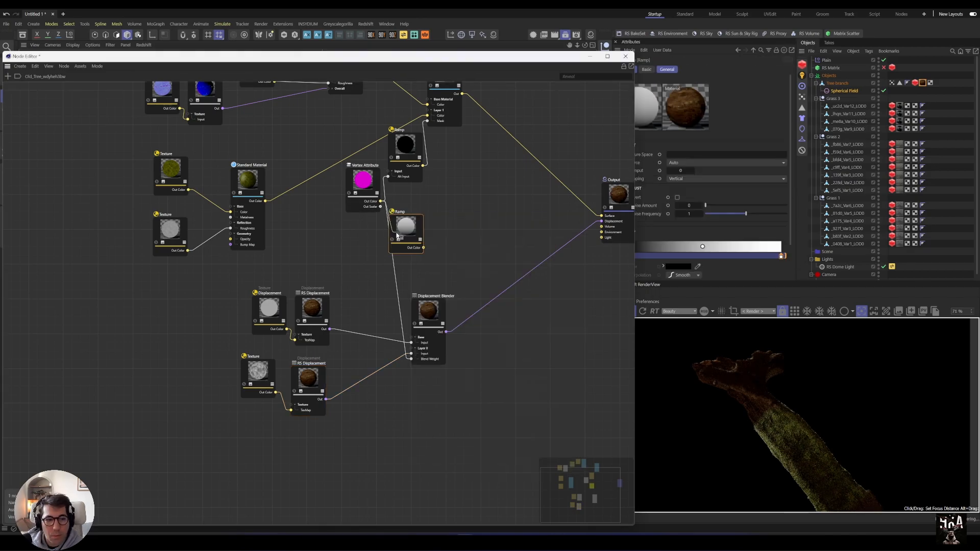
pyautogui.moveTo(429, 238)
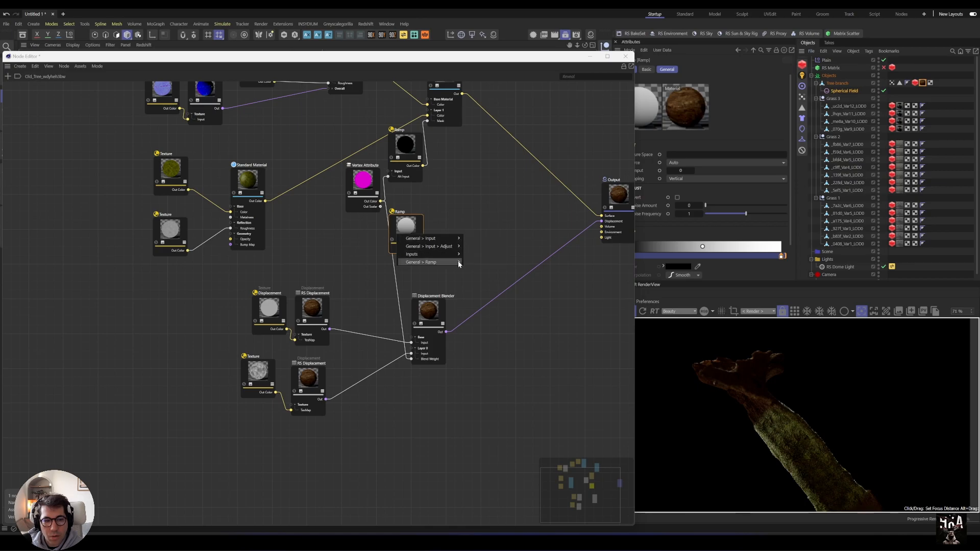
pyautogui.click(476, 254)
pyautogui.moveTo(412, 246); pyautogui.dragTo(411, 359)
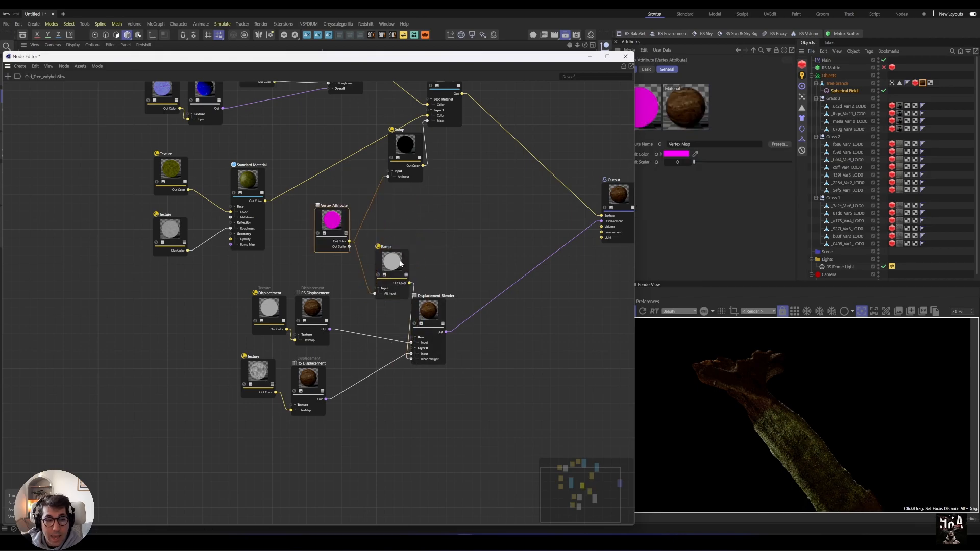
# Space out the new Ramp and the Displacement Blender in the node graph
pyautogui.click(393, 268)
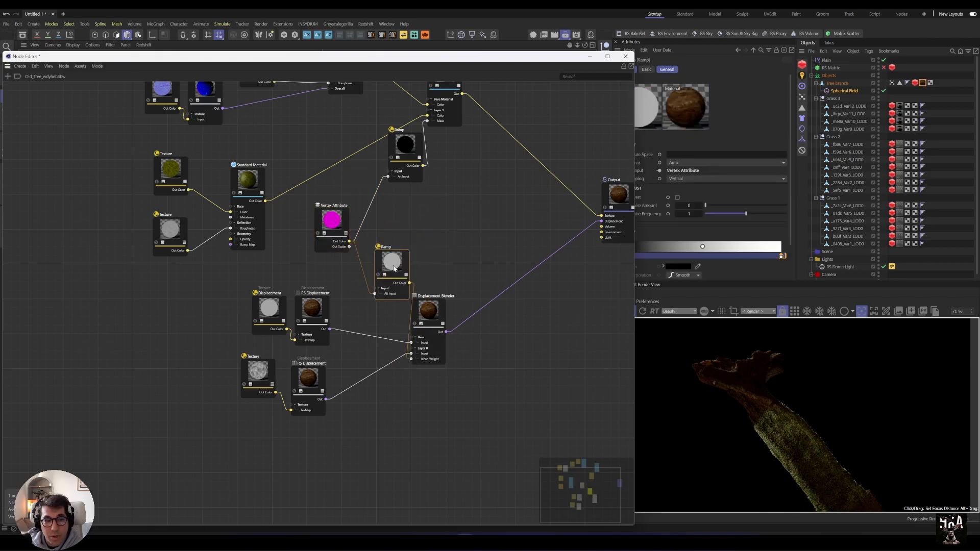
pyautogui.moveTo(394, 268); pyautogui.dragTo(386, 267)
pyautogui.moveTo(429, 311); pyautogui.dragTo(450, 311)
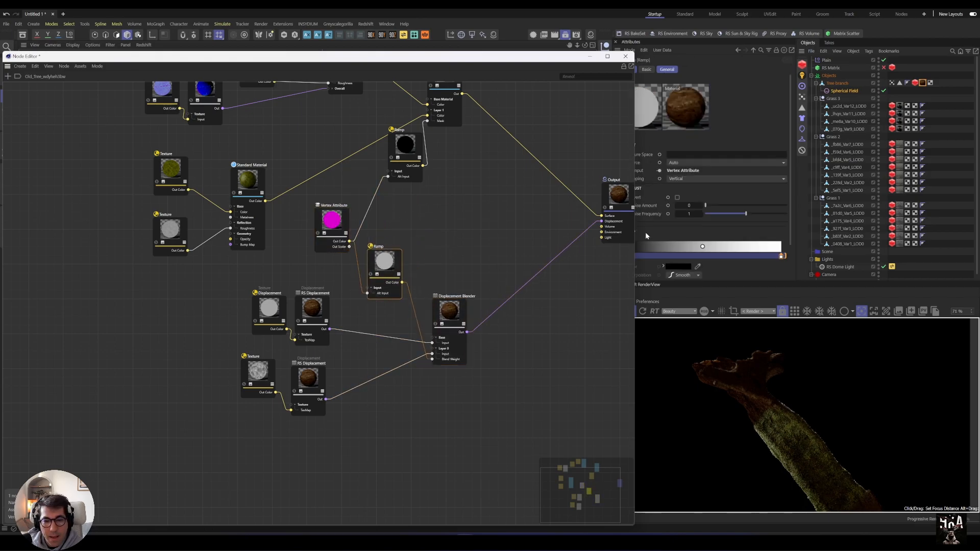
# Move the displacement Ramp's black knot to about 42% and set its colour to a mid-grey of about 53% brightness
pyautogui.moveTo(556, 61); pyautogui.dragTo(495, 60)
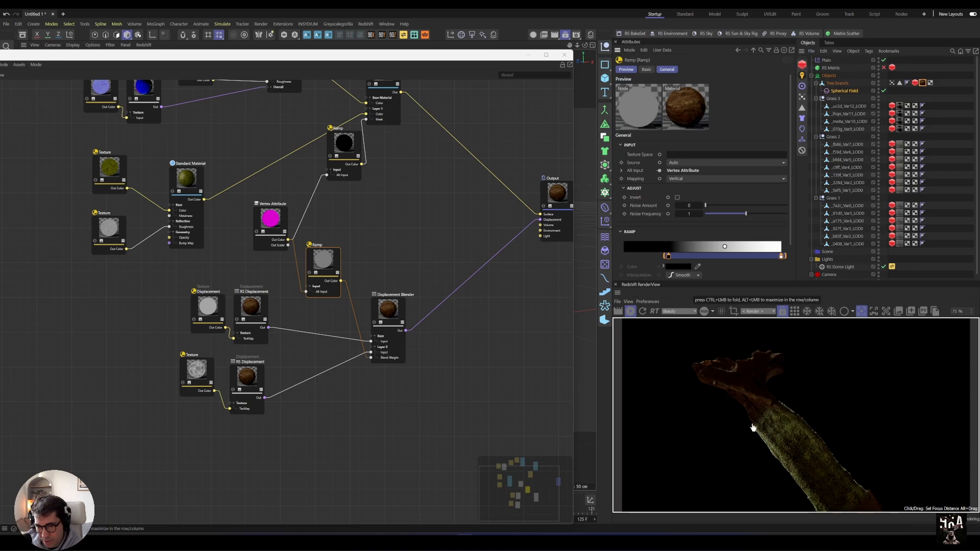
pyautogui.moveTo(667, 255); pyautogui.dragTo(690, 257)
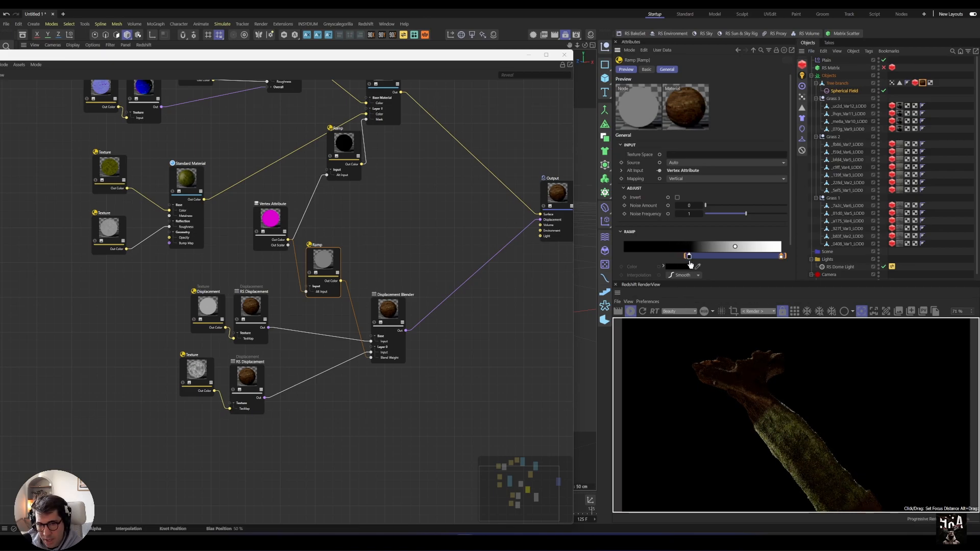
pyautogui.doubleClick(689, 258)
pyautogui.click(679, 282)
pyautogui.click(677, 294)
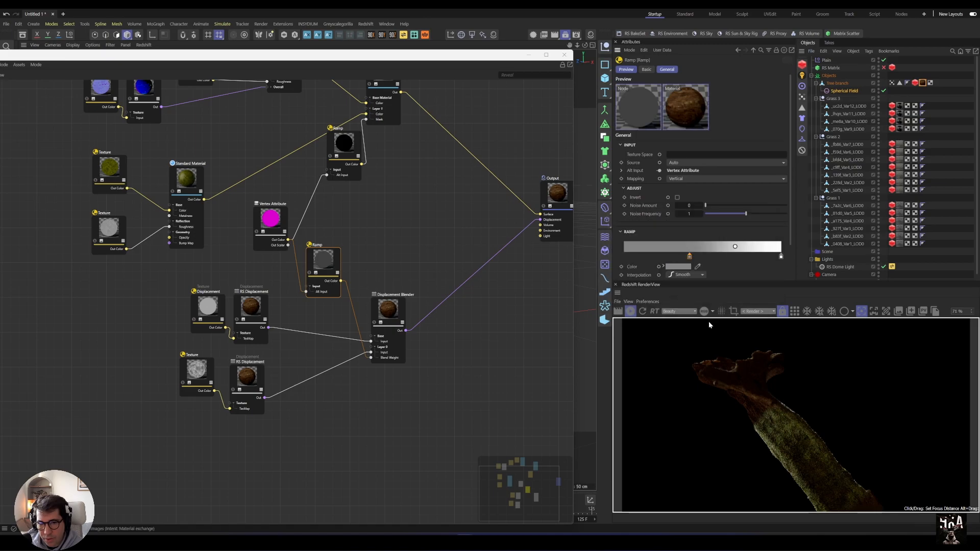
# Set the displacement Ramp's white knot to 70% brightness and check the moss edge in the render
pyautogui.doubleClick(779, 256)
pyautogui.moveTo(858, 281); pyautogui.dragTo(822, 283)
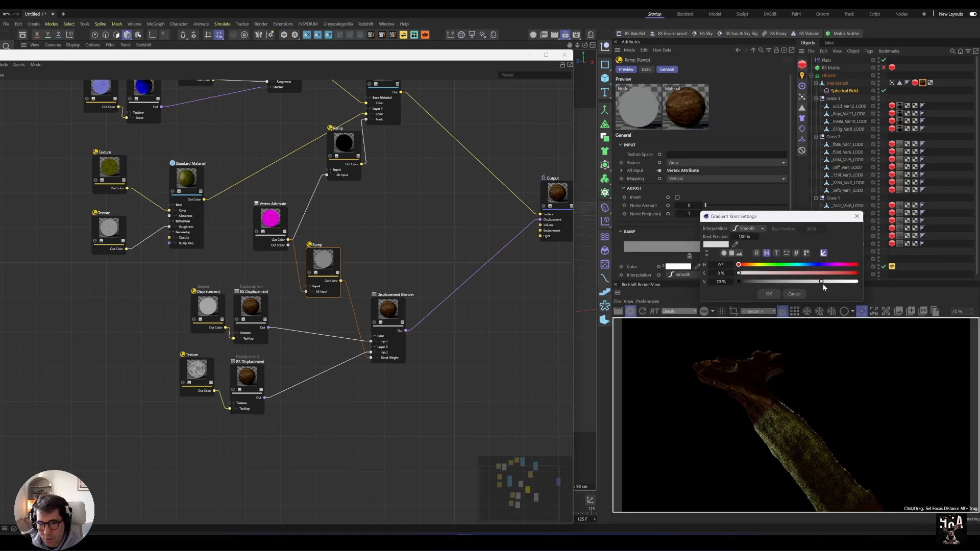
pyautogui.click(768, 294)
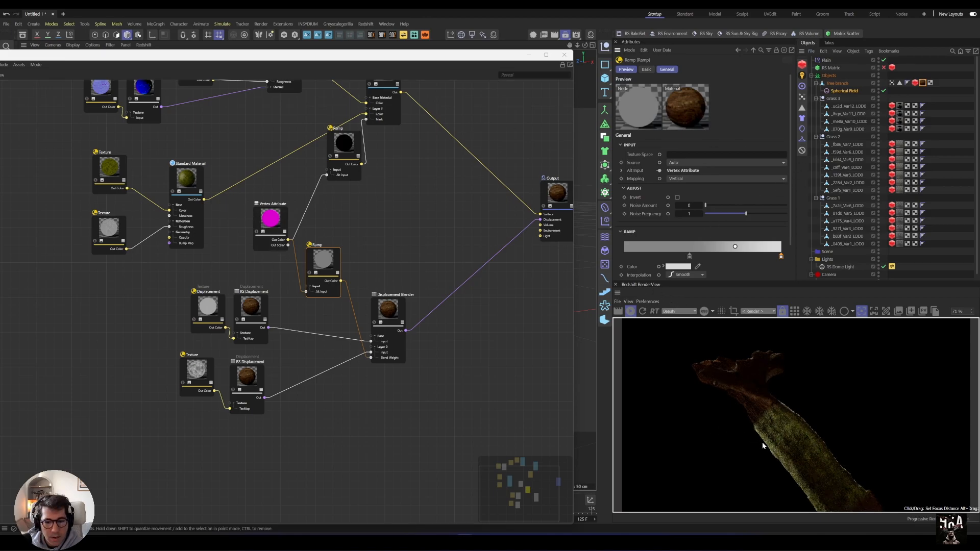
pyautogui.scroll(4, 788, 449)
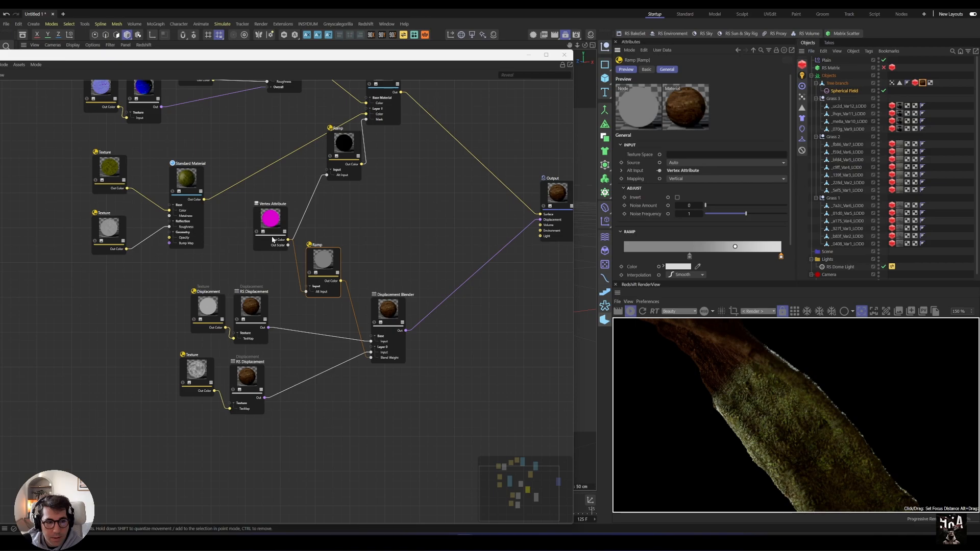
# Reposition the displacement Ramp's knots, with the darker one at about 33% and the lighter one at about 83%
pyautogui.moveTo(325, 261); pyautogui.dragTo(332, 264)
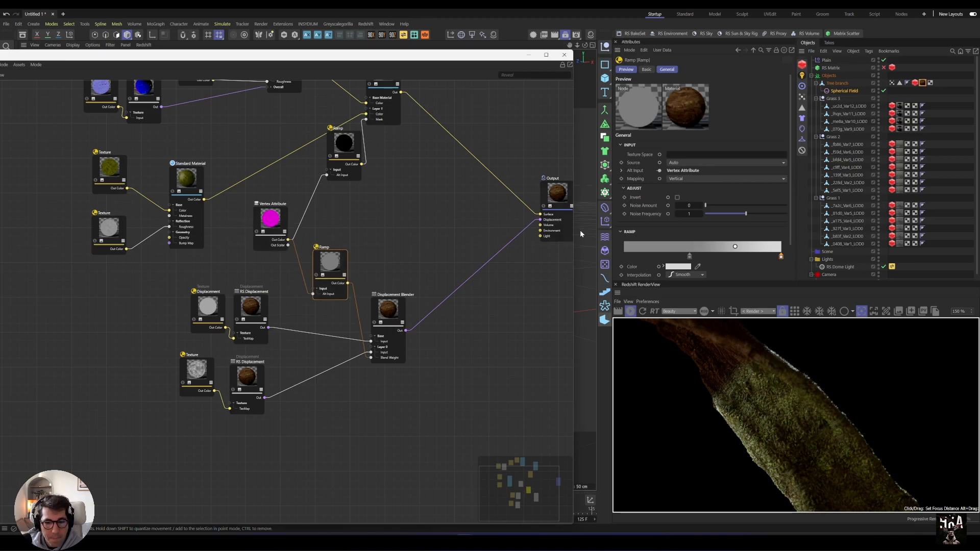
pyautogui.moveTo(689, 257); pyautogui.dragTo(732, 265)
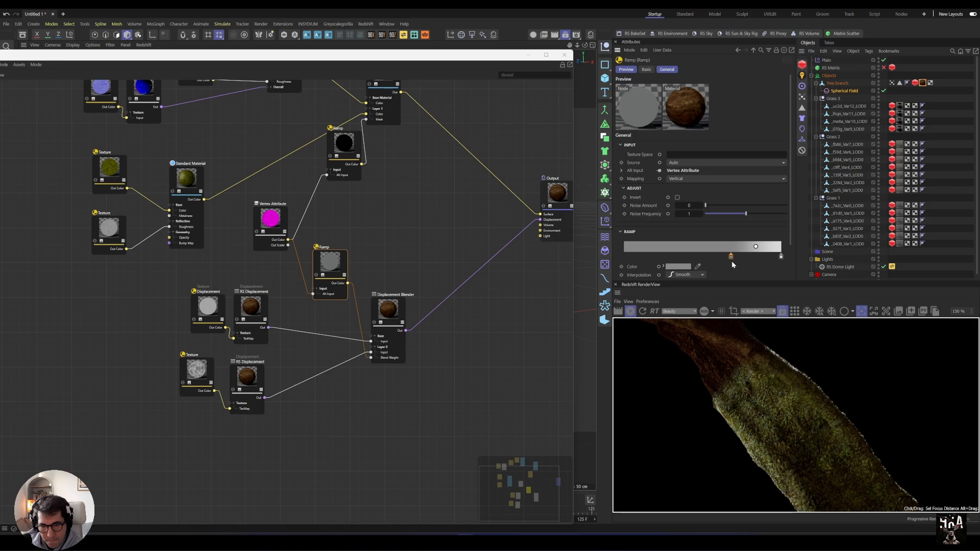
pyautogui.moveTo(780, 256); pyautogui.dragTo(754, 258)
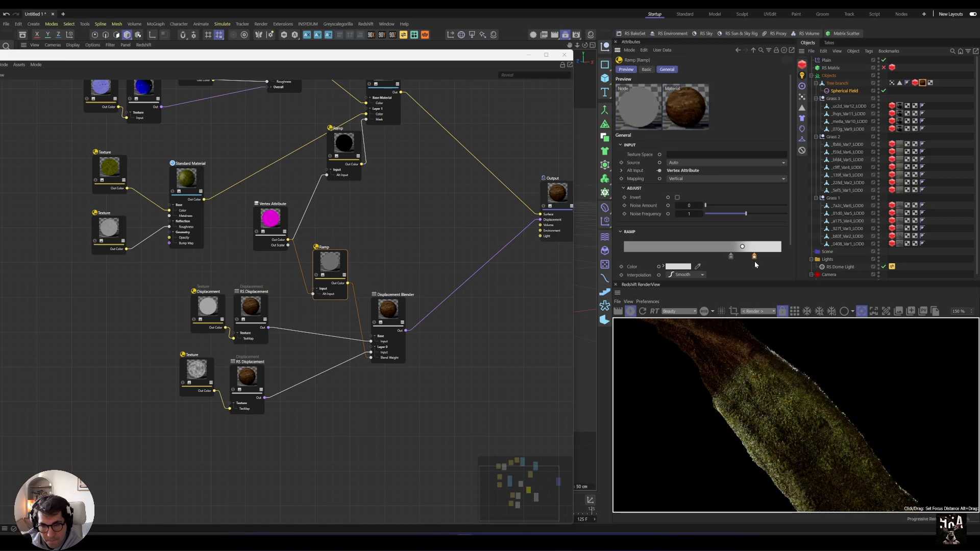
pyautogui.moveTo(731, 256); pyautogui.dragTo(676, 256)
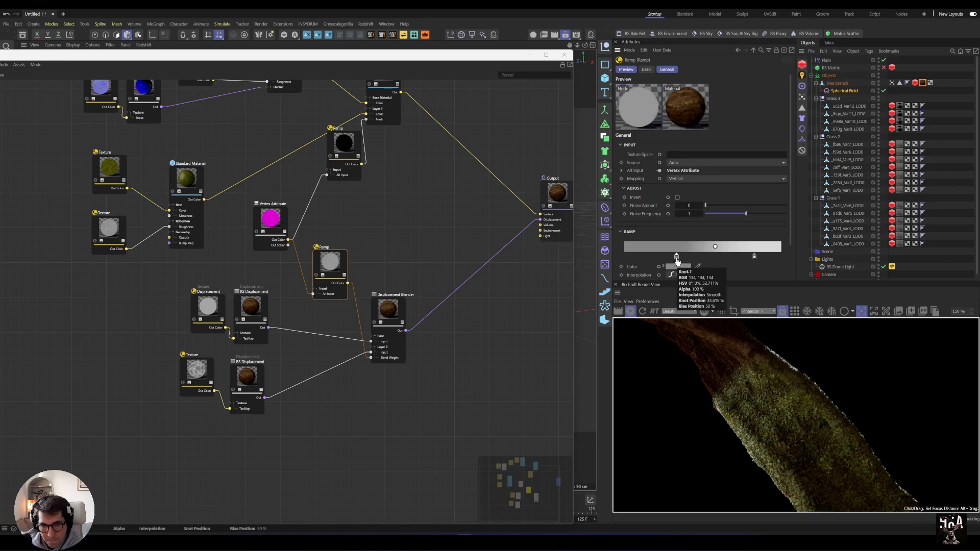
pyautogui.click(647, 248)
# Lighten the material mask Ramp's black knot to a very dark grey and move its white knot close to the ramp's end
pyautogui.click(348, 152)
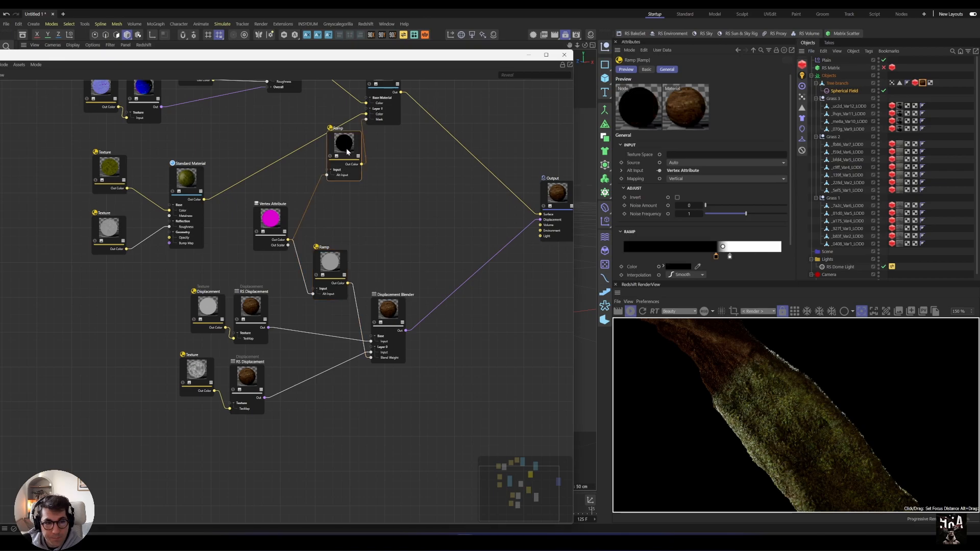
pyautogui.doubleClick(716, 257)
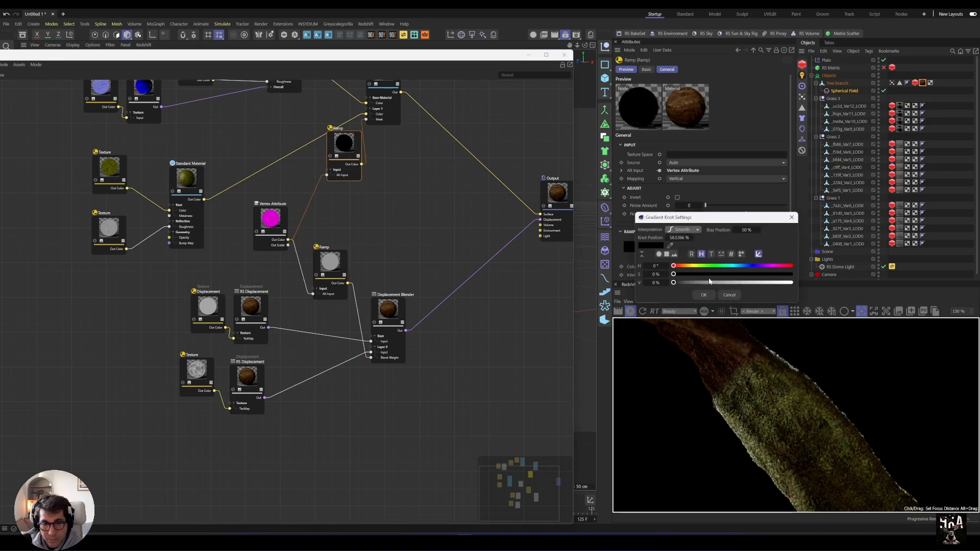
pyautogui.click(703, 294)
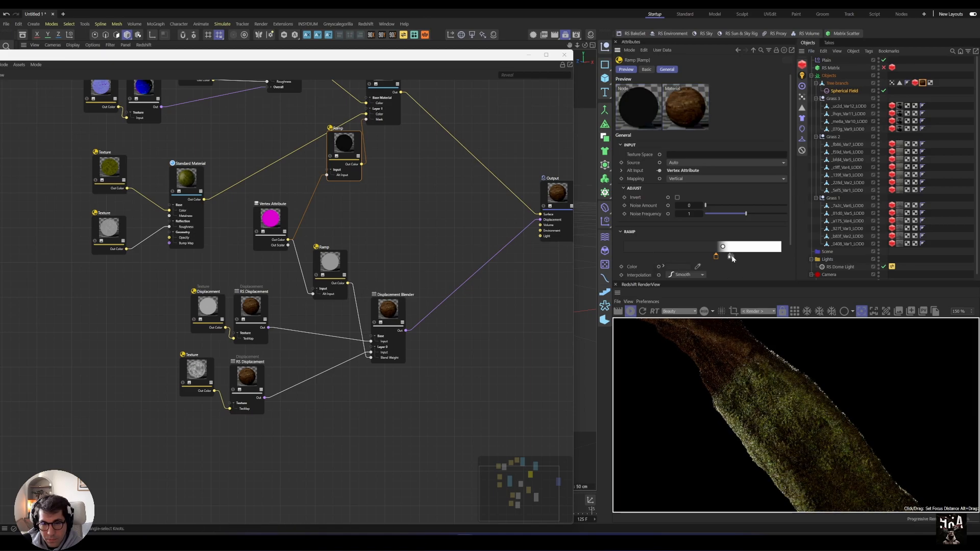
pyautogui.moveTo(731, 258); pyautogui.dragTo(776, 260)
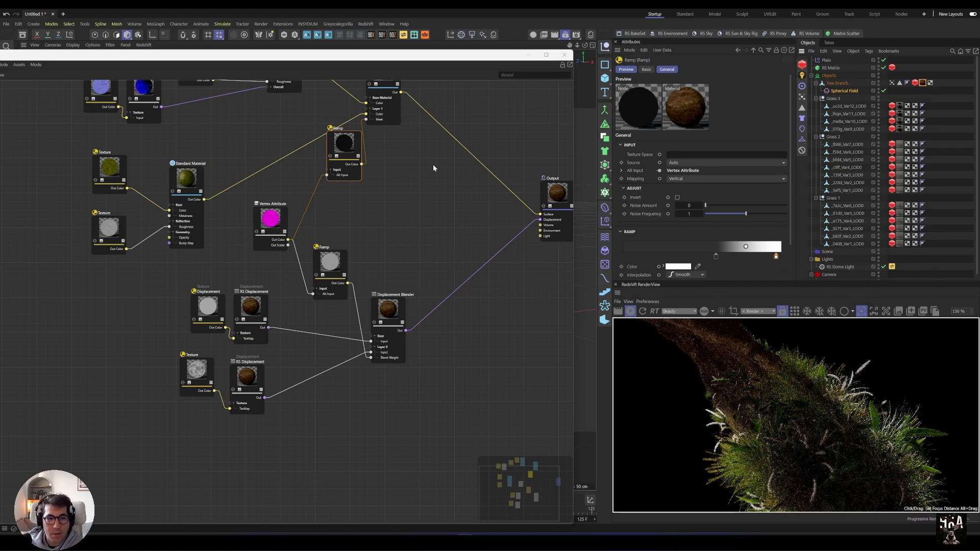
# Tidy the node graph by moving the bark and moss material groups, the Vertex Attribute and the mask Ramp closer together
pyautogui.scroll(-3, 412, 223)
pyautogui.moveTo(168, 106); pyautogui.dragTo(350, 158)
pyautogui.moveTo(200, 105); pyautogui.dragTo(326, 105)
pyautogui.moveTo(195, 160); pyautogui.dragTo(289, 240)
pyautogui.moveTo(277, 207); pyautogui.dragTo(256, 180)
pyautogui.moveTo(322, 218); pyautogui.dragTo(298, 220)
pyautogui.moveTo(373, 183); pyautogui.dragTo(363, 212)
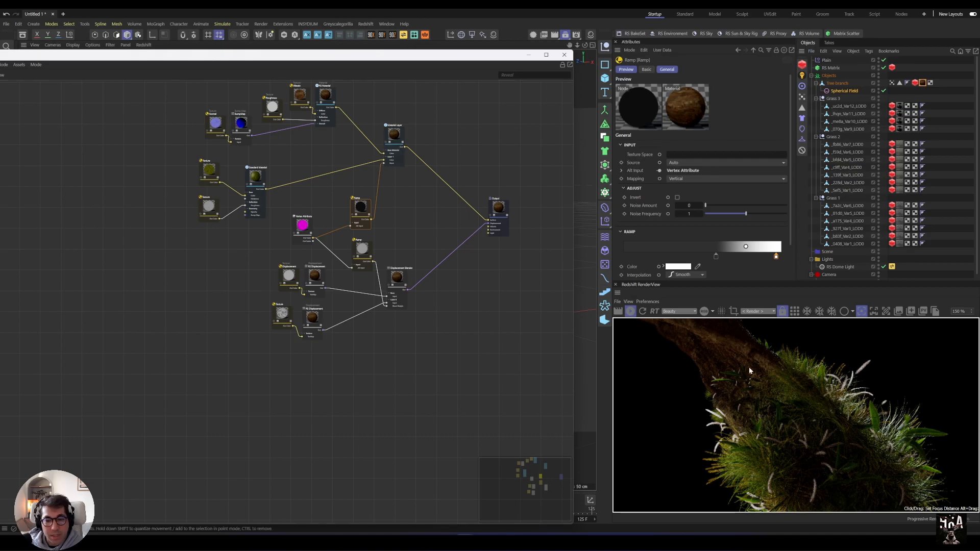
# Space out the Displacement Blender, the displacement pairs, and the Vertex Attribute with its two Ramps, and close the Node Editor
pyautogui.moveTo(397, 277); pyautogui.dragTo(403, 282)
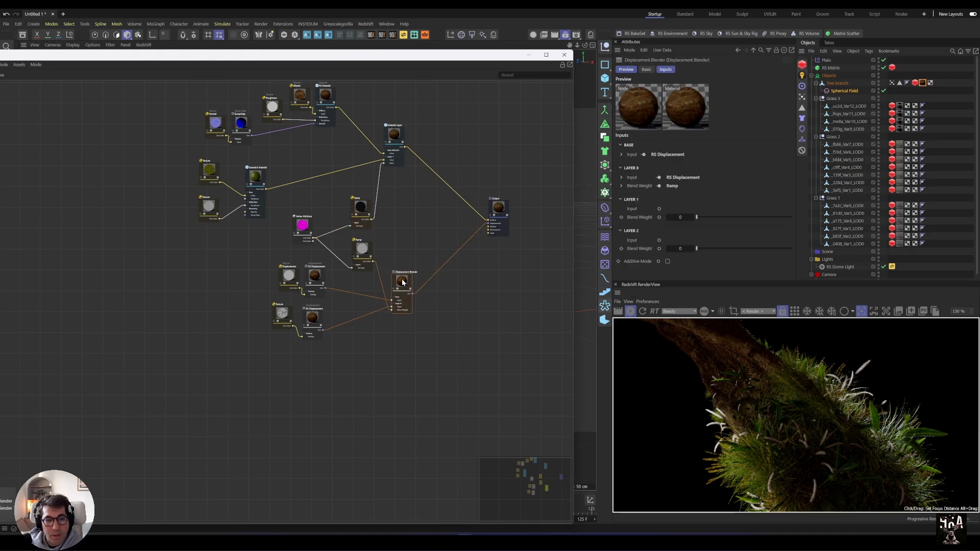
pyautogui.moveTo(252, 263); pyautogui.dragTo(315, 336)
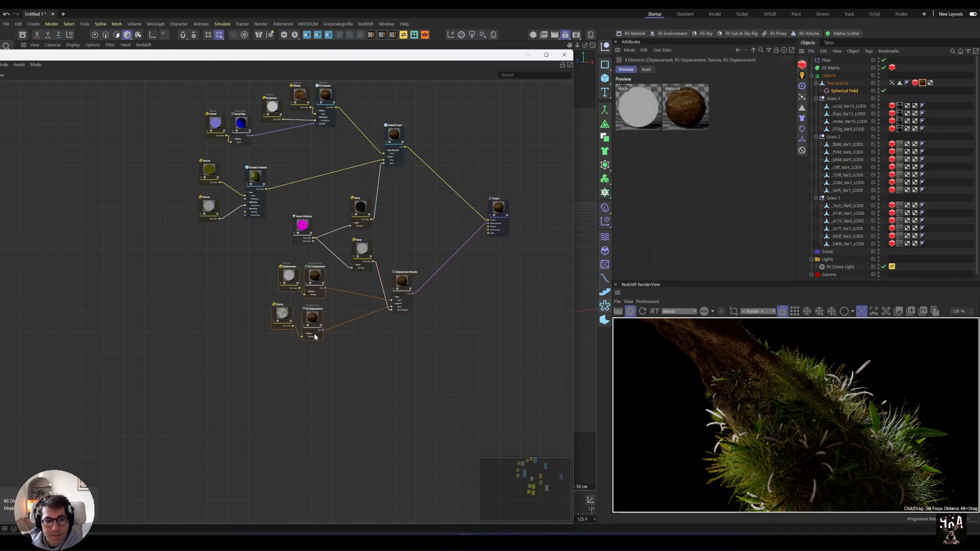
pyautogui.moveTo(317, 280); pyautogui.dragTo(312, 310)
pyautogui.moveTo(281, 208); pyautogui.dragTo(364, 246)
pyautogui.moveTo(302, 225); pyautogui.dragTo(287, 225)
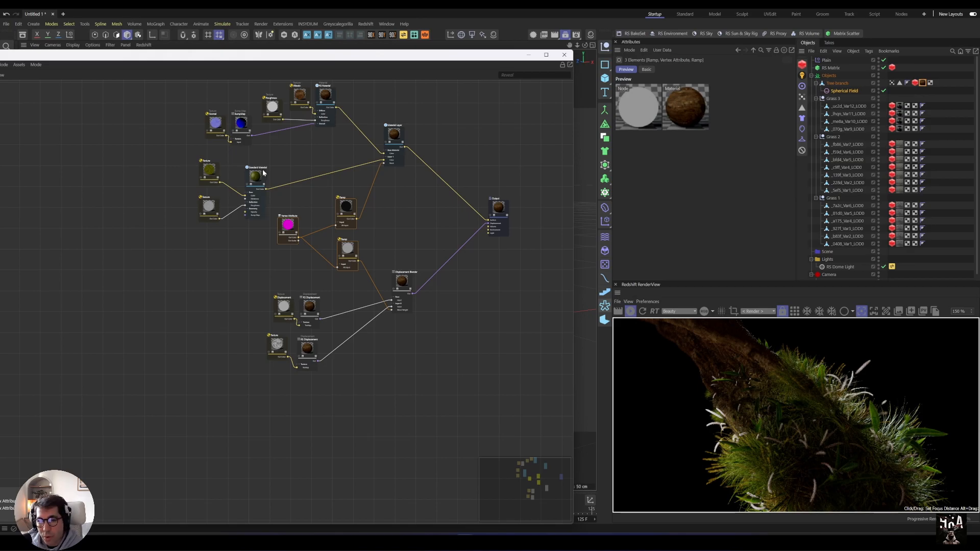
pyautogui.scroll(3, 346, 255)
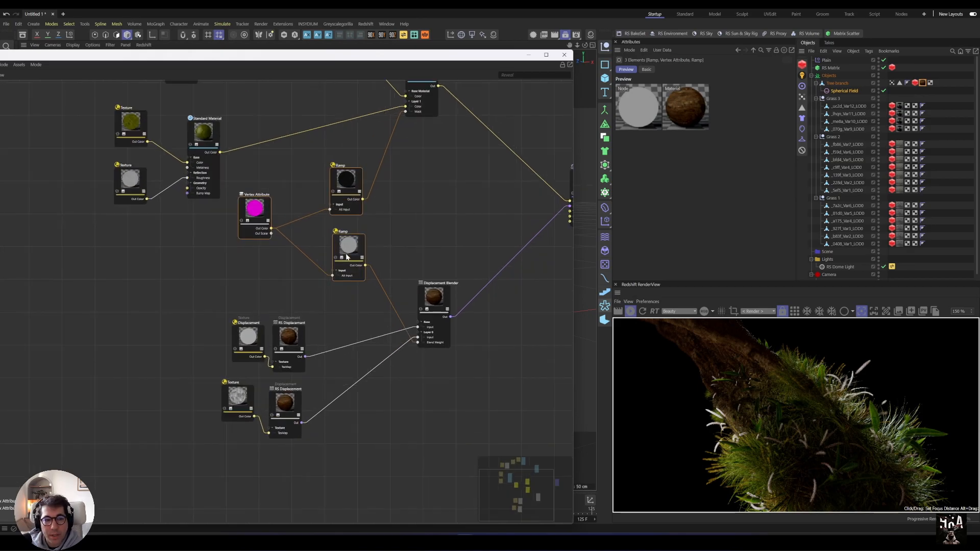
pyautogui.scroll(-3, 407, 272)
pyautogui.scroll(2, 418, 124)
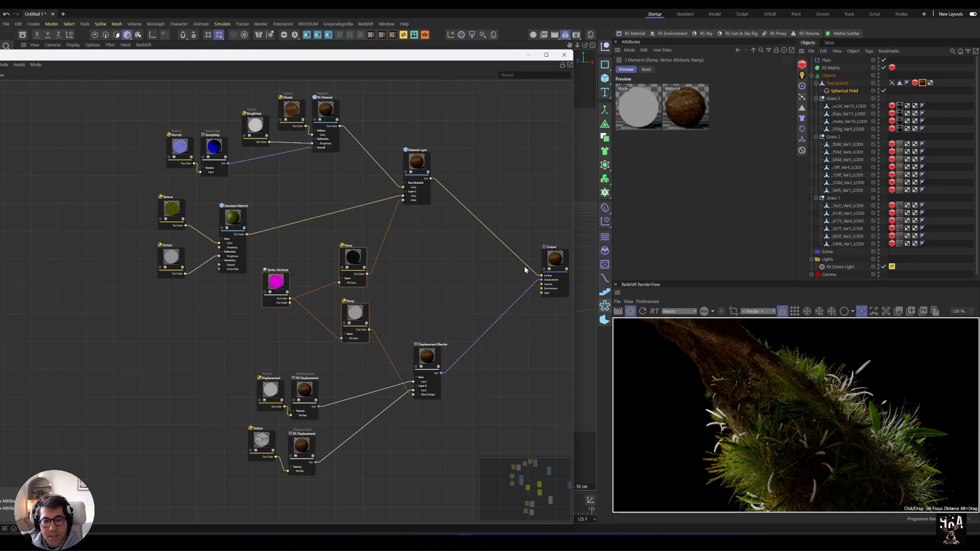
pyautogui.click(564, 54)
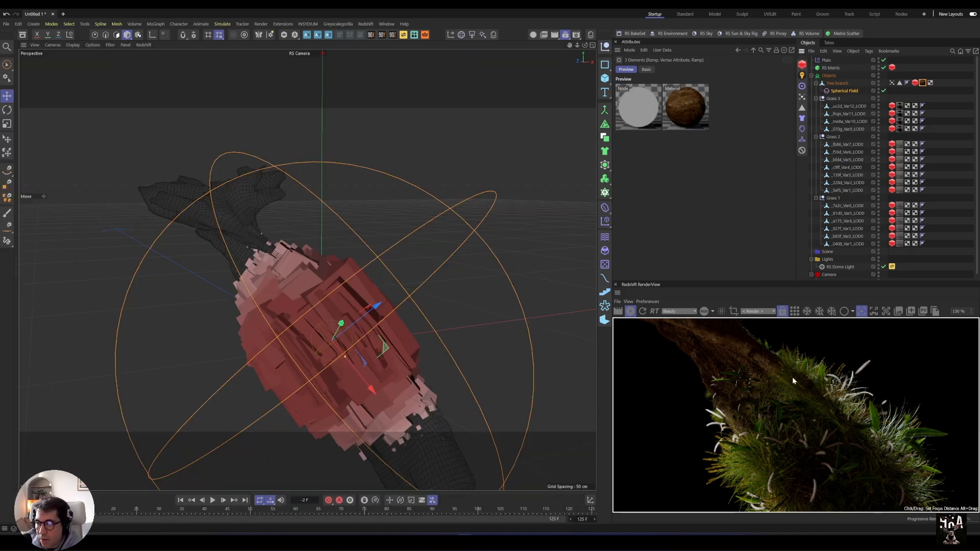
# Examine the grass-covered branch from several camera angles and distances in the viewport and render
pyautogui.keyDown('alt'); pyautogui.moveTo(392, 368); pyautogui.dragTo(302, 295, button='middle'); pyautogui.keyUp('alt')
pyautogui.scroll(-3, 357, 311)
pyautogui.keyDown('alt'); pyautogui.moveTo(325, 306); pyautogui.dragTo(349, 312, button='right'); pyautogui.keyUp('alt')
pyautogui.keyDown('alt'); pyautogui.moveTo(343, 321); pyautogui.dragTo(375, 341); pyautogui.keyUp('alt')
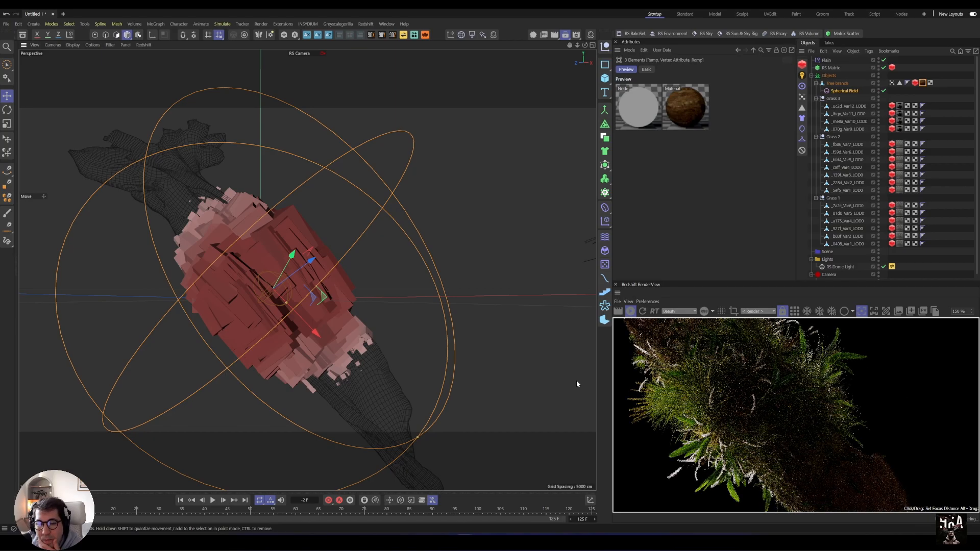
pyautogui.scroll(-2, 334, 298)
pyautogui.keyDown('alt'); pyautogui.moveTo(332, 303); pyautogui.dragTo(323, 329, button='middle'); pyautogui.keyUp('alt')
pyautogui.keyDown('alt'); pyautogui.moveTo(321, 327); pyautogui.dragTo(304, 332); pyautogui.keyUp('alt')
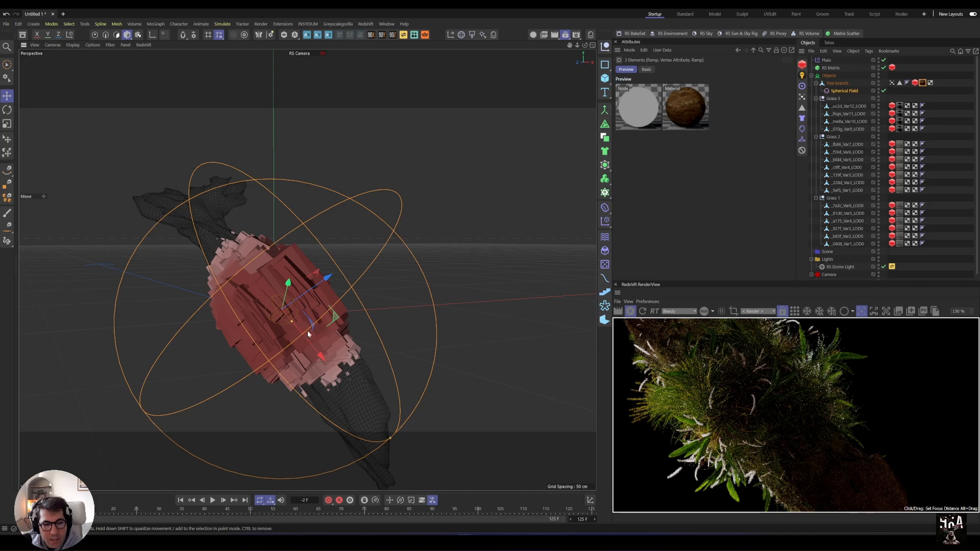
pyautogui.keyDown('alt'); pyautogui.moveTo(309, 316); pyautogui.dragTo(346, 323, button='right'); pyautogui.keyUp('alt')
pyautogui.keyDown('alt'); pyautogui.moveTo(346, 324); pyautogui.dragTo(357, 293, button='middle'); pyautogui.keyUp('alt')
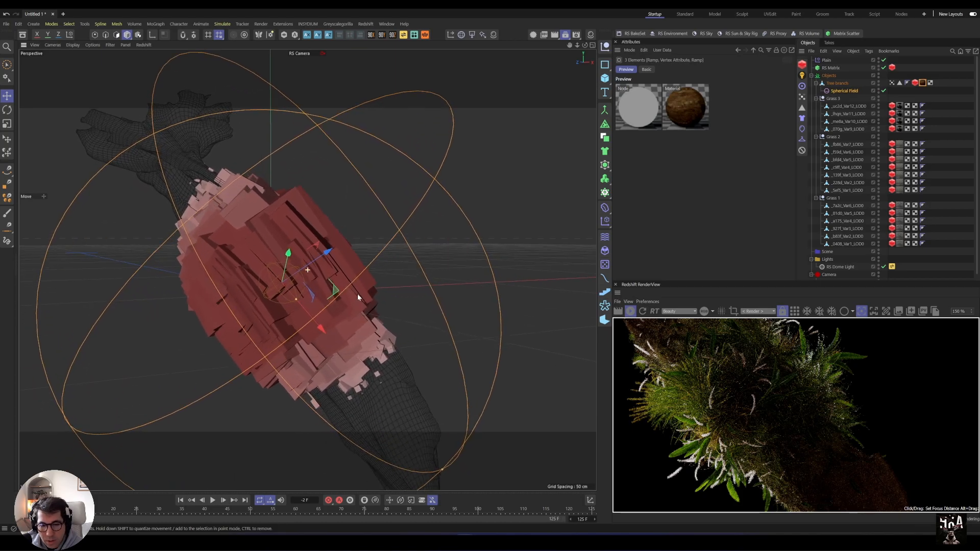
# Frame the whole branch in the camera, render the frame, and restart the interactive Redshift render
pyautogui.scroll(-3, 401, 301)
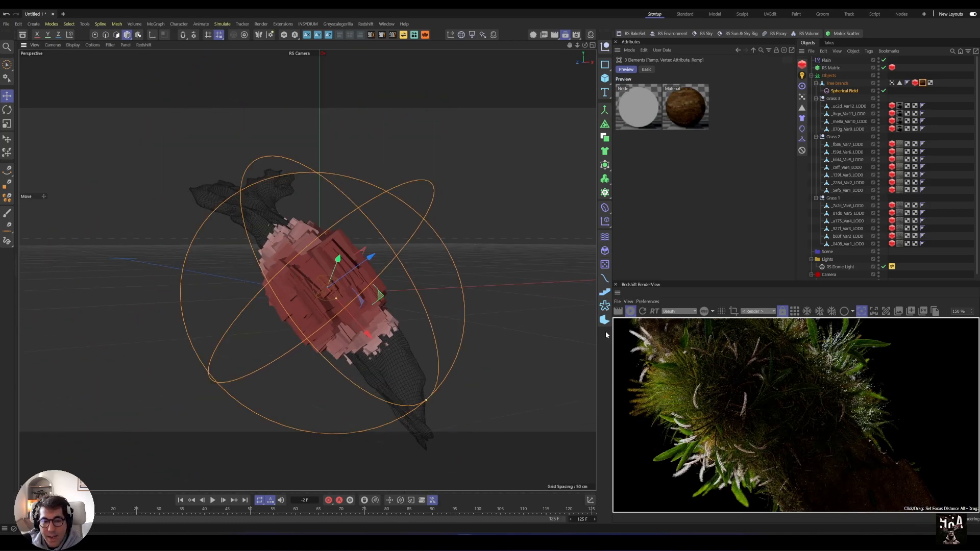
pyautogui.click(619, 311)
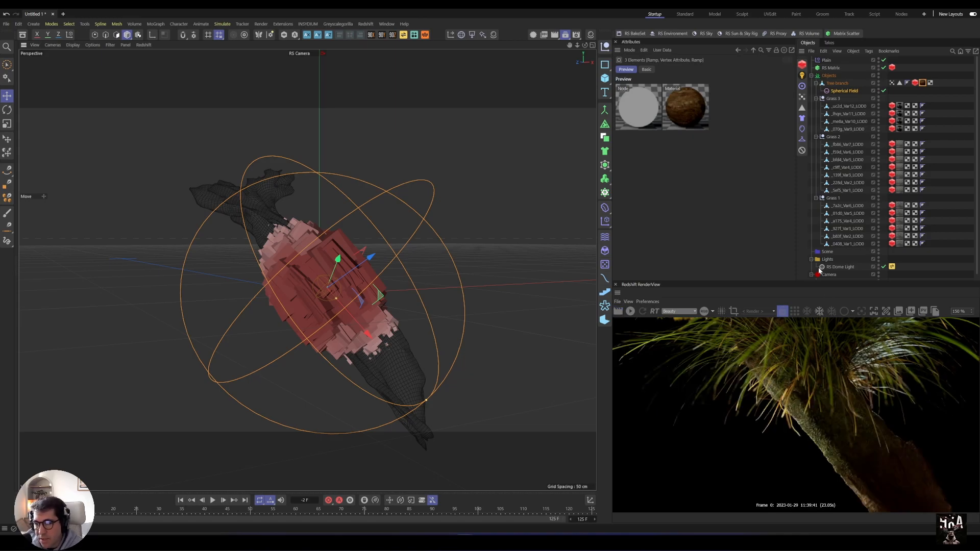
pyautogui.click(630, 311)
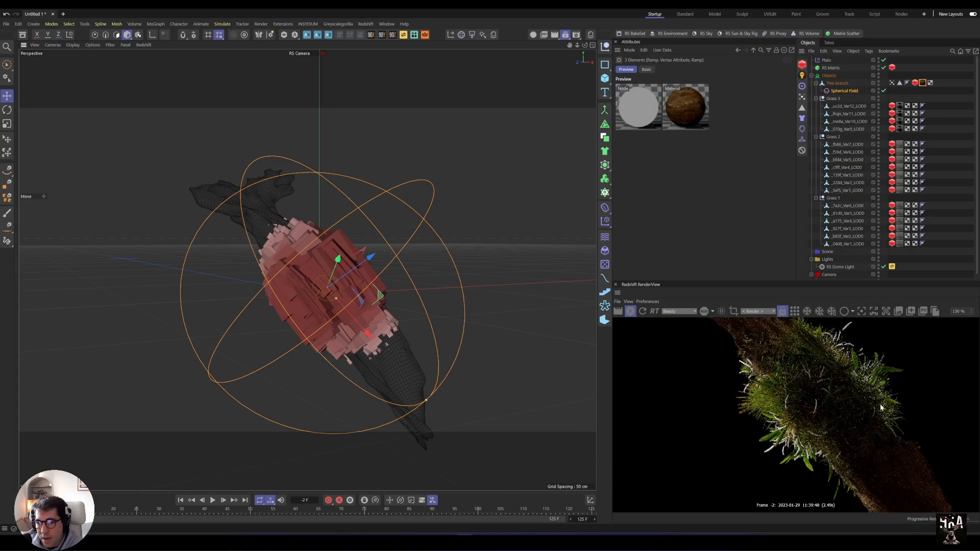
# Make the source objects visible in the RS Matrix's Redshift particle settings and render the frame again
pyautogui.click(794, 311)
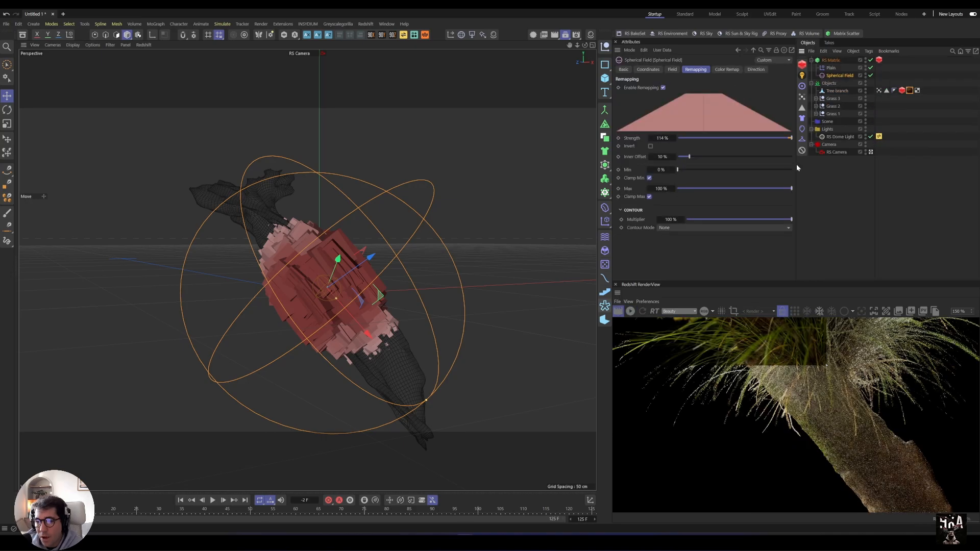
pyautogui.click(830, 59)
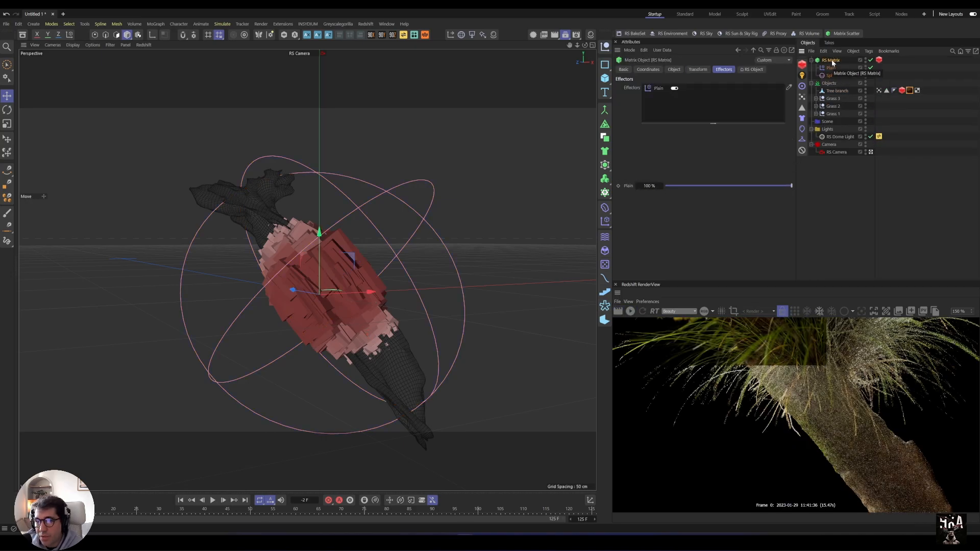
pyautogui.click(674, 68)
pyautogui.click(698, 70)
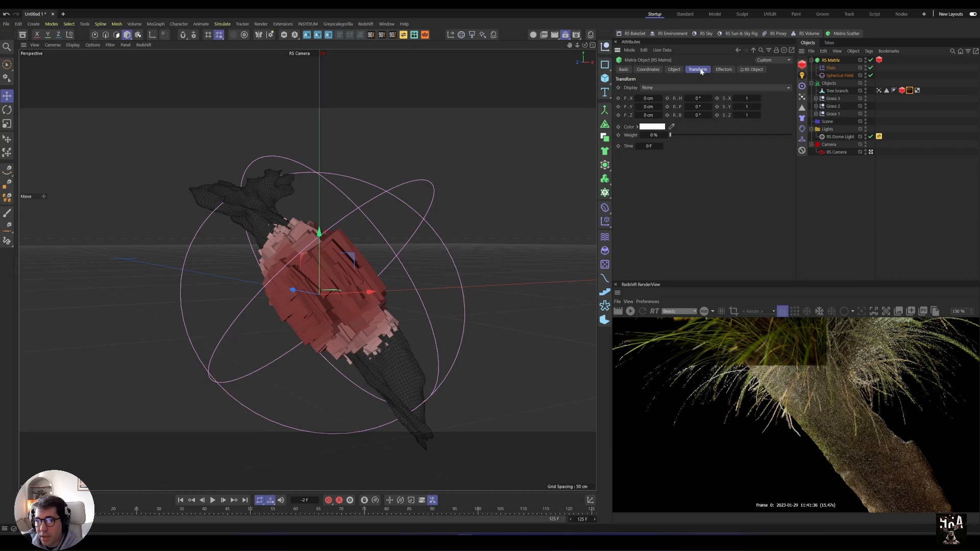
pyautogui.click(751, 70)
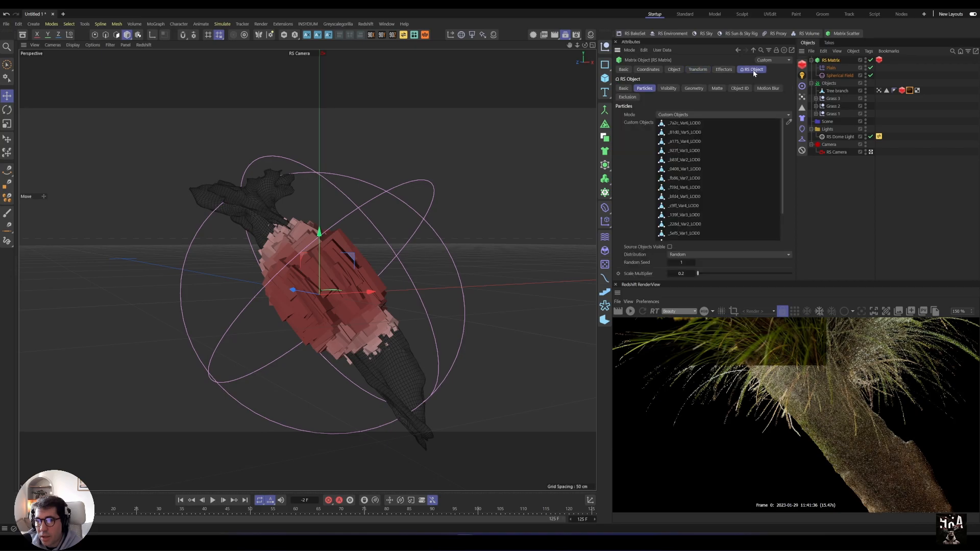
pyautogui.click(669, 247)
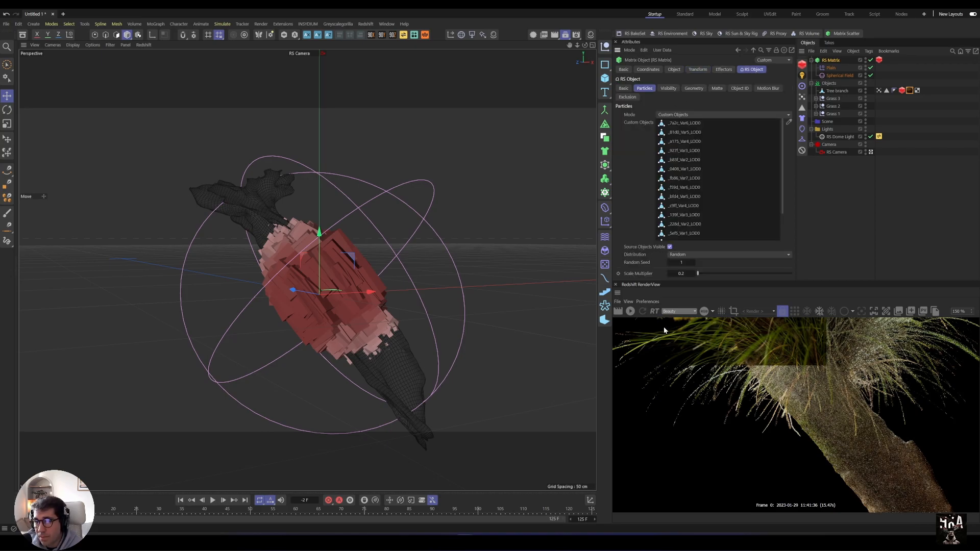
pyautogui.click(630, 311)
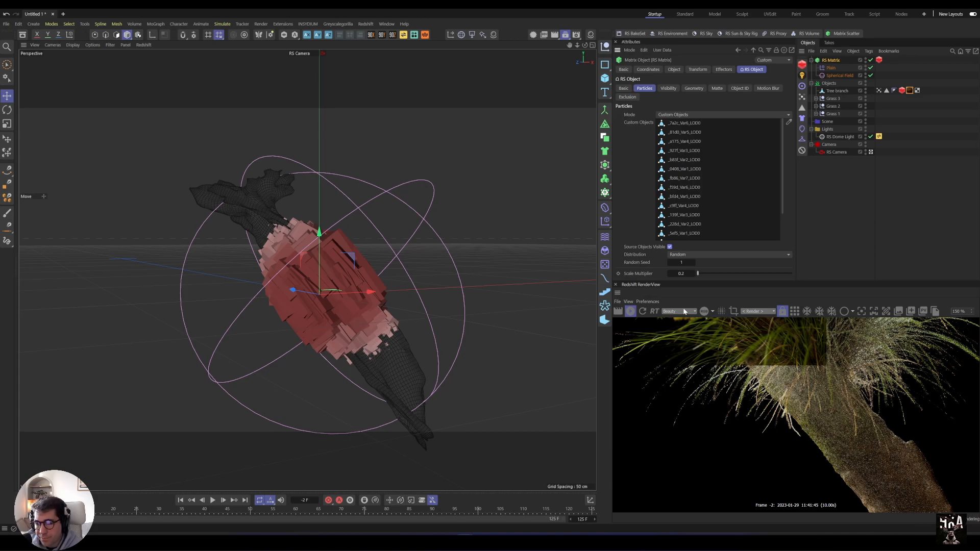
pyautogui.click(618, 311)
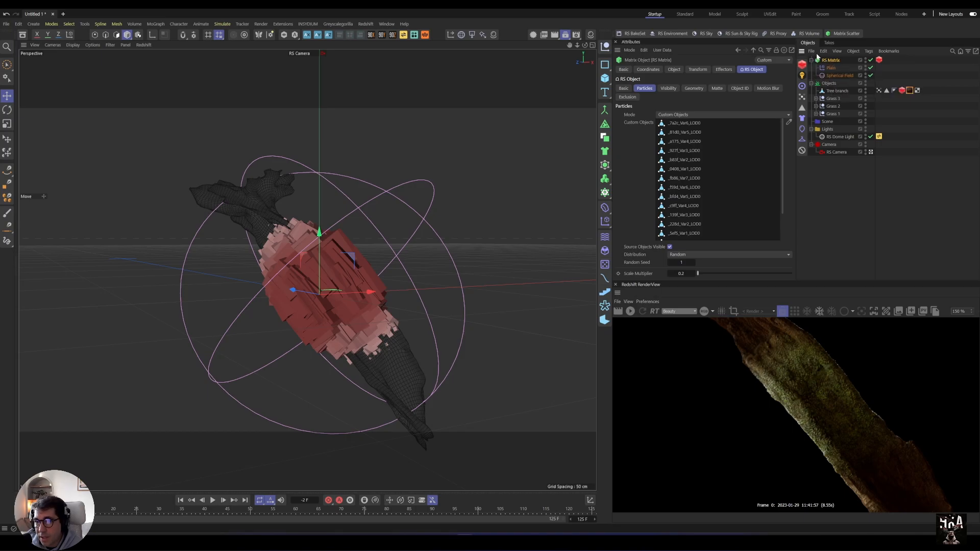
# Move RS Matrix with its effector and field into the Objects group below Tree branch, and restart the interactive Redshift render
pyautogui.moveTo(831, 60); pyautogui.dragTo(837, 95)
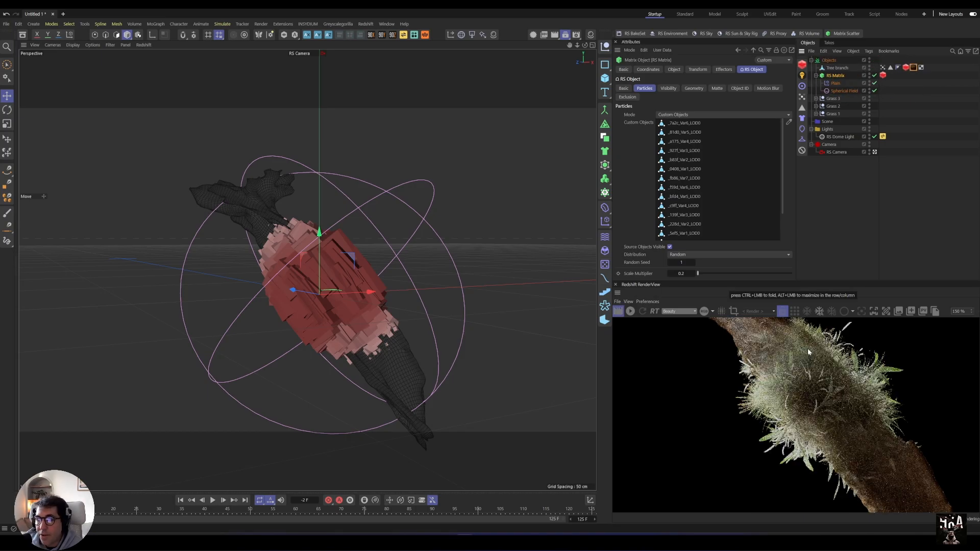
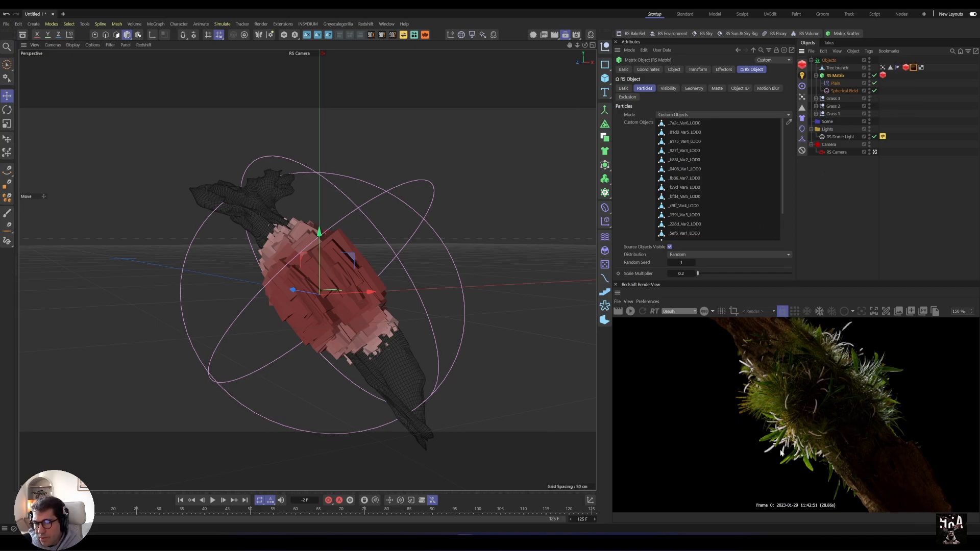
pyautogui.moveTo(347, 286)
pyautogui.keyDown('alt'); pyautogui.mouseDown()
pyautogui.moveTo(320, 304)
pyautogui.moveTo(344, 311)
pyautogui.moveTo(344, 302)
pyautogui.mouseUp(); pyautogui.keyUp('alt')
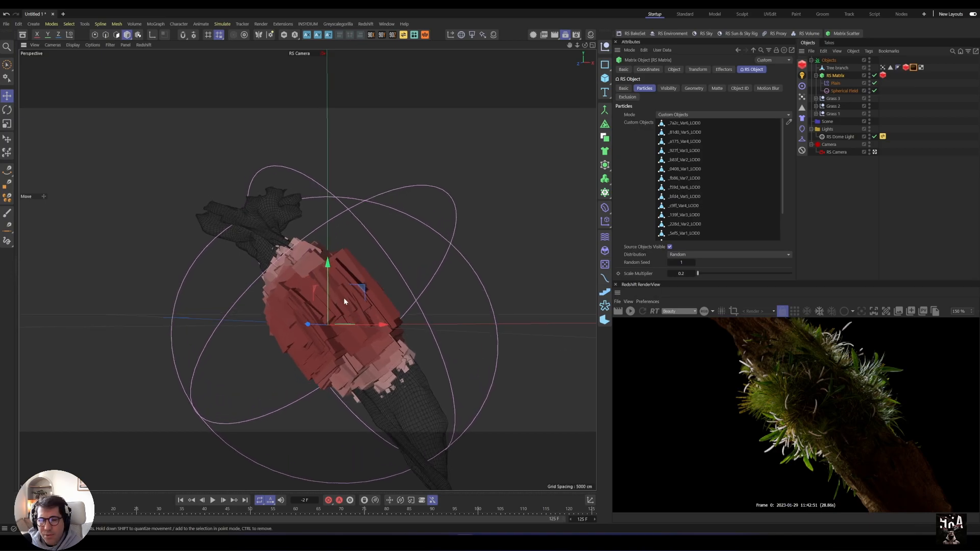
pyautogui.click(630, 311)
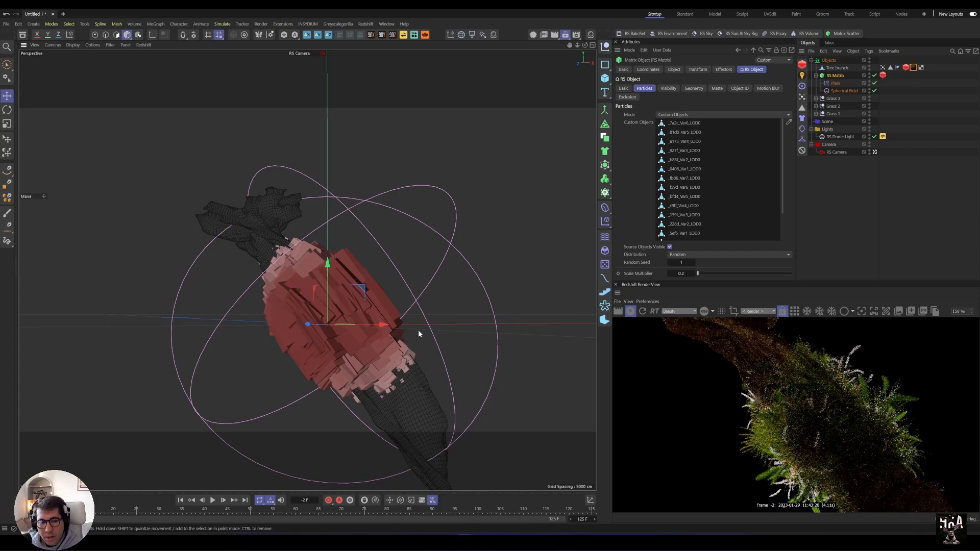
pyautogui.keyDown('alt'); pyautogui.moveTo(418, 330); pyautogui.dragTo(374, 315, button='middle'); pyautogui.keyUp('alt')
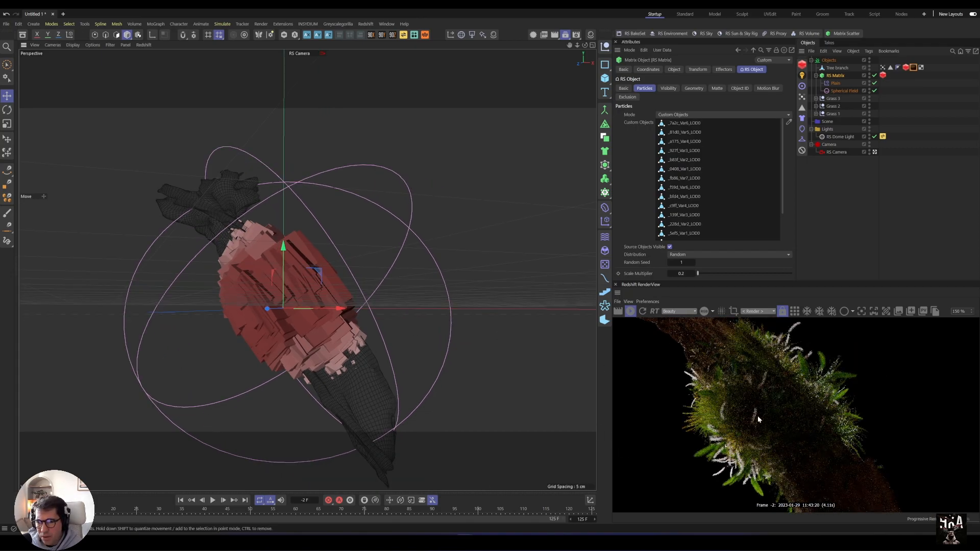
# Expand the three grass groups, open the Grass 1 Red Fountain material in the Node Editor, and disconnect its Albedo texture from the diffuse color
pyautogui.click(815, 98)
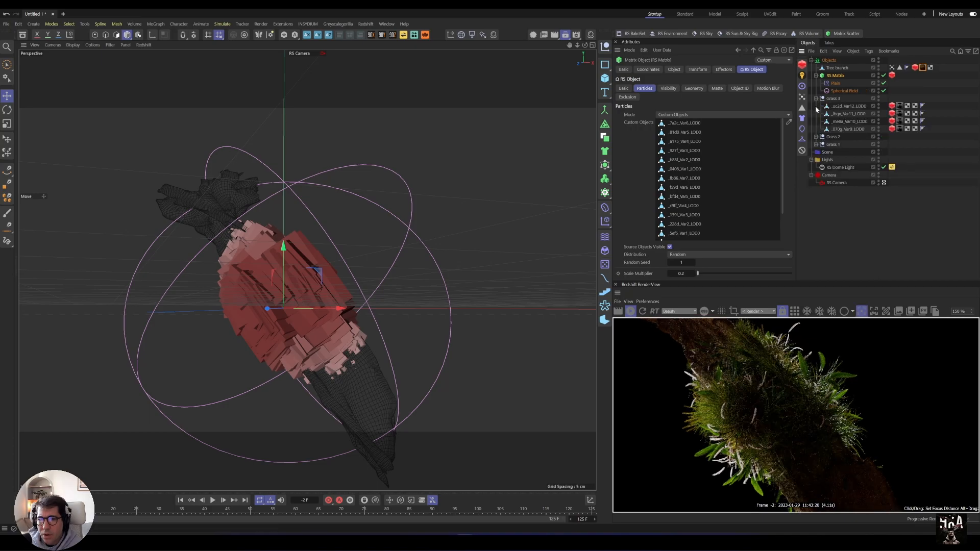
pyautogui.click(815, 136)
pyautogui.click(816, 198)
pyautogui.click(899, 205)
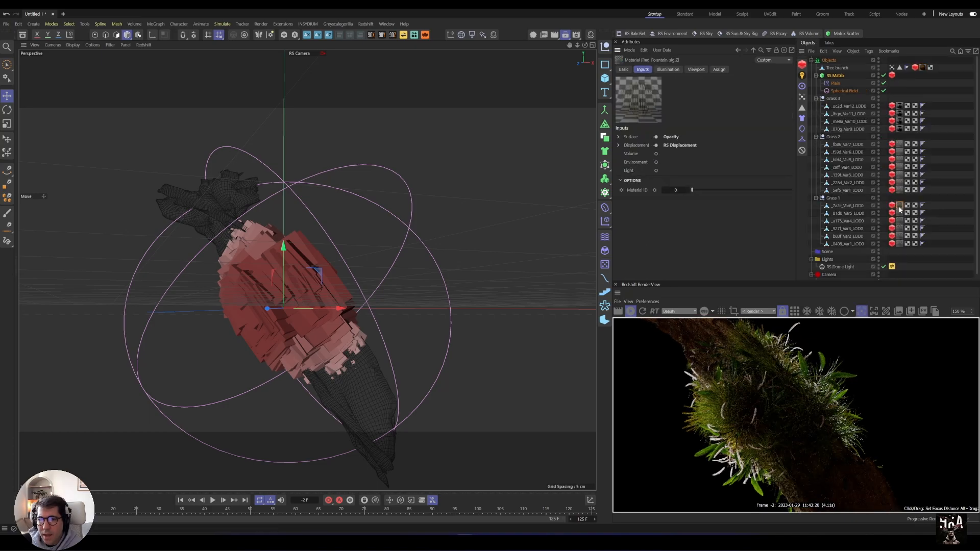
pyautogui.click(655, 136)
pyautogui.click(675, 145)
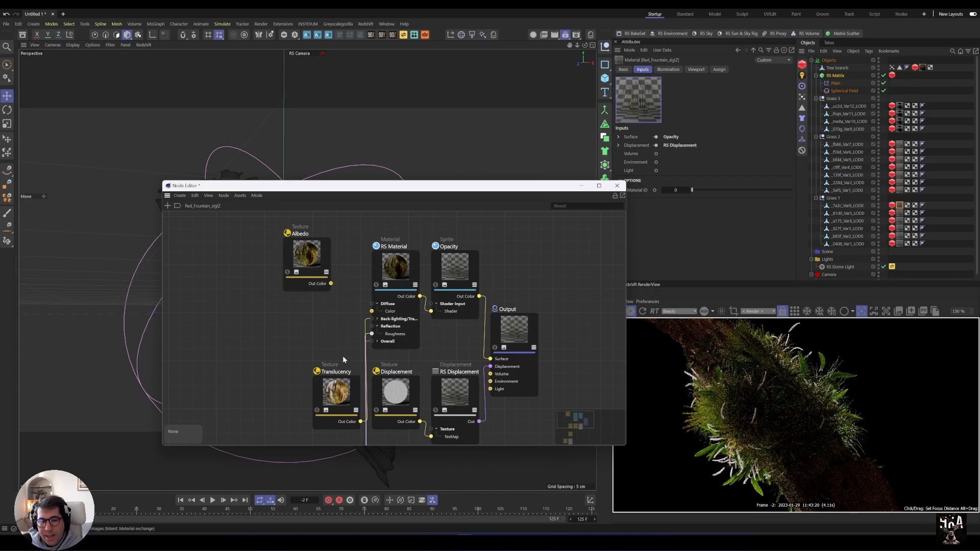
# Set the Red Fountain RS Material's diffuse color to light purple (RGB 119, 86, 253) and close the Node Editor
pyautogui.click(397, 266)
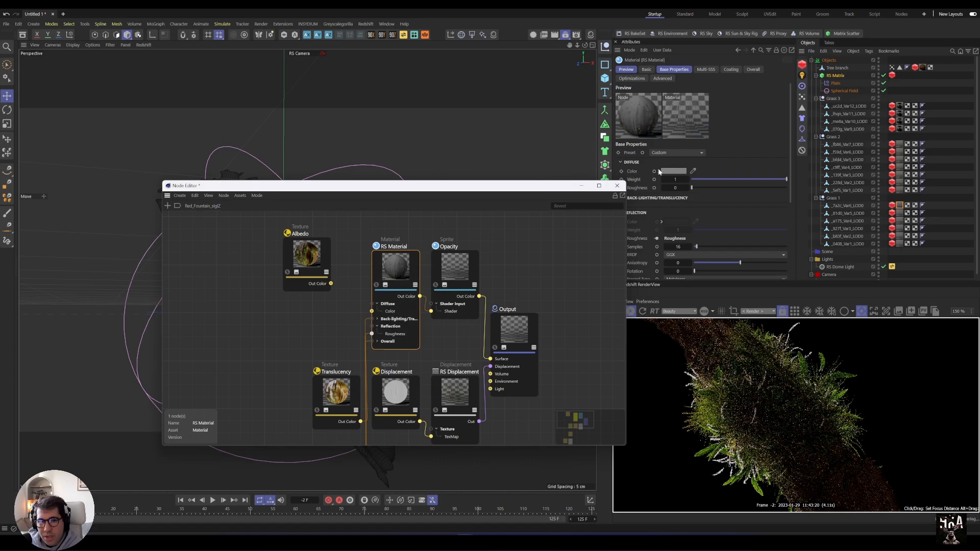
pyautogui.click(675, 171)
pyautogui.moveTo(689, 242); pyautogui.dragTo(731, 243)
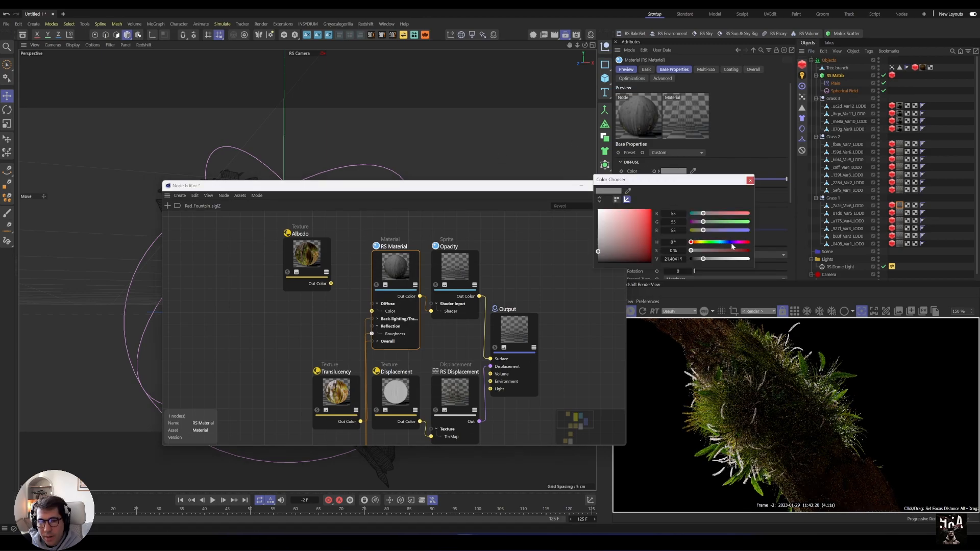
pyautogui.click(648, 210)
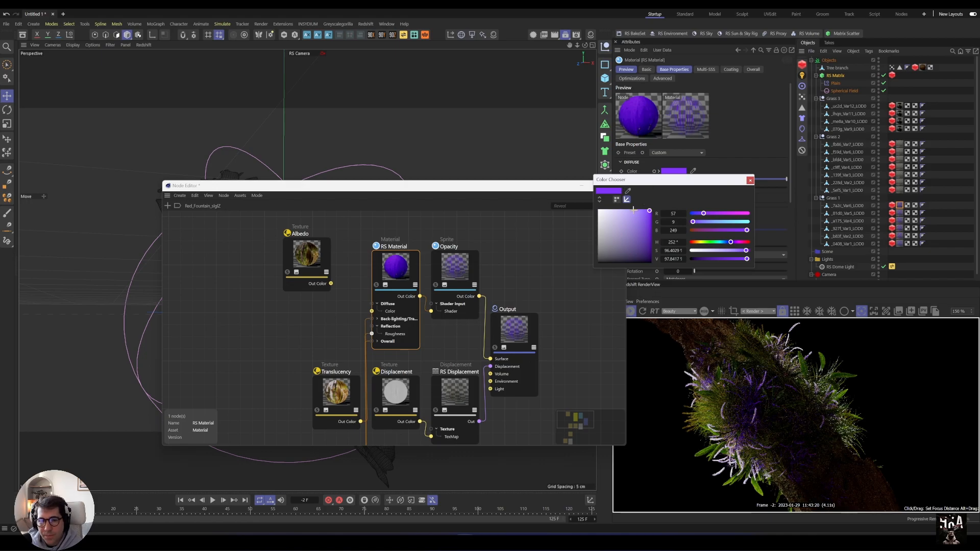
pyautogui.click(633, 210)
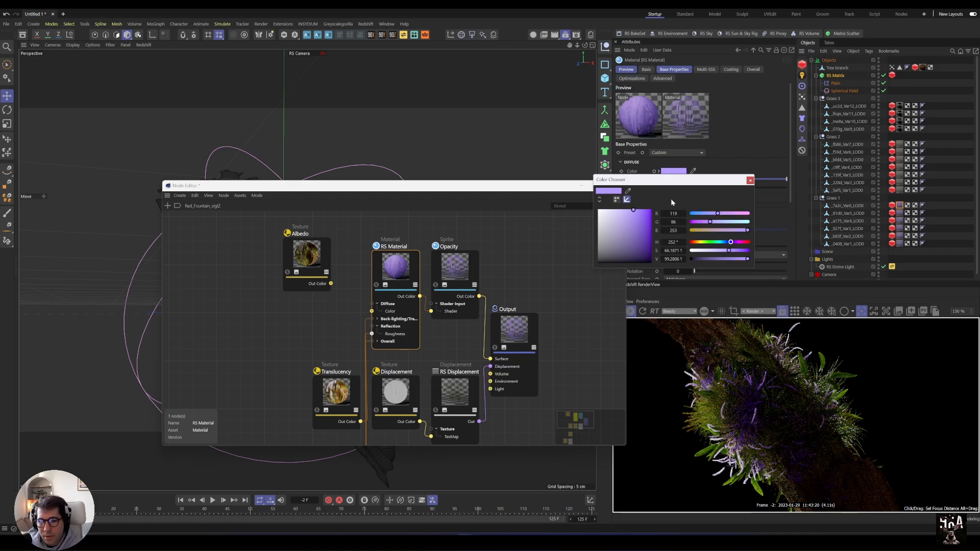
pyautogui.click(749, 179)
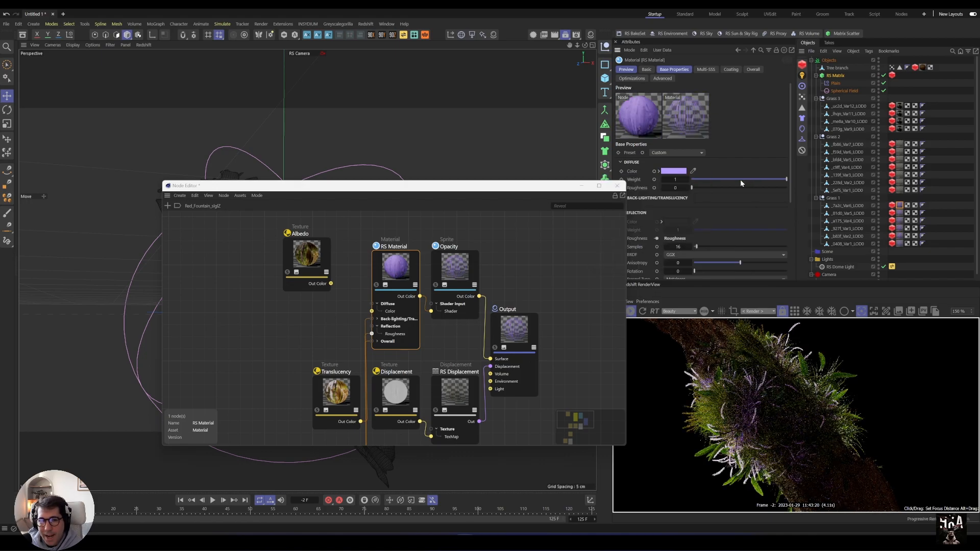
pyautogui.click(618, 185)
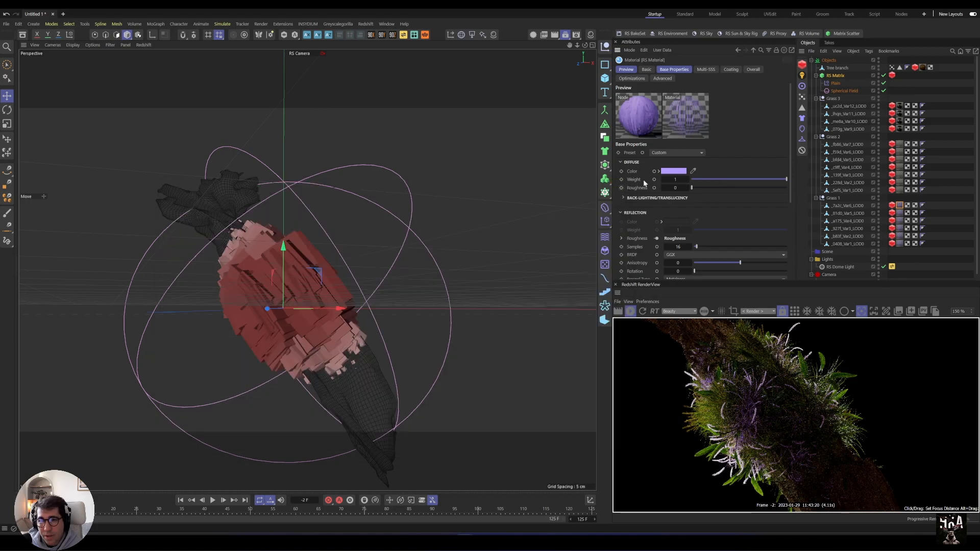
# Open the Grass 2 Basket Grass material in the Node Editor and disconnect its Albedo texture from the diffuse color
pyautogui.click(899, 190)
pyautogui.rightClick(655, 136)
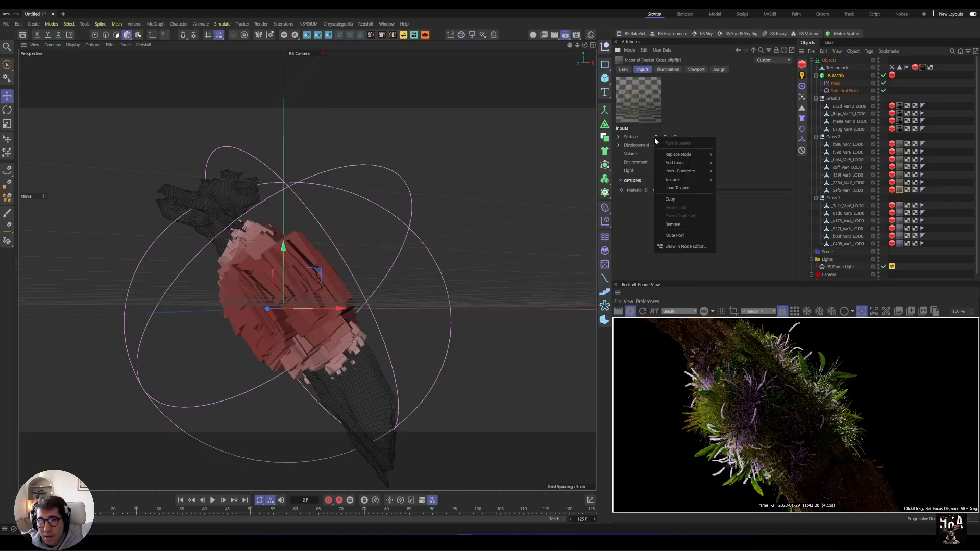
pyautogui.click(679, 246)
pyautogui.moveTo(704, 234); pyautogui.dragTo(388, 192)
pyautogui.scroll(-6, 392, 261)
pyautogui.scroll(6, 391, 226)
pyautogui.moveTo(386, 289); pyautogui.dragTo(420, 248)
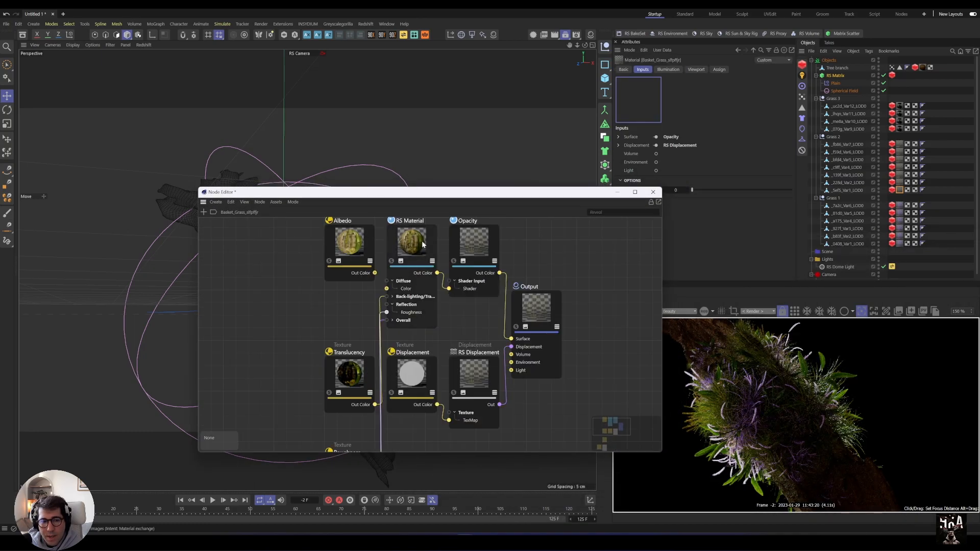
# Set the Basket Grass RS Material's diffuse color to light blue (RGB 111, 169, 224)
pyautogui.click(419, 249)
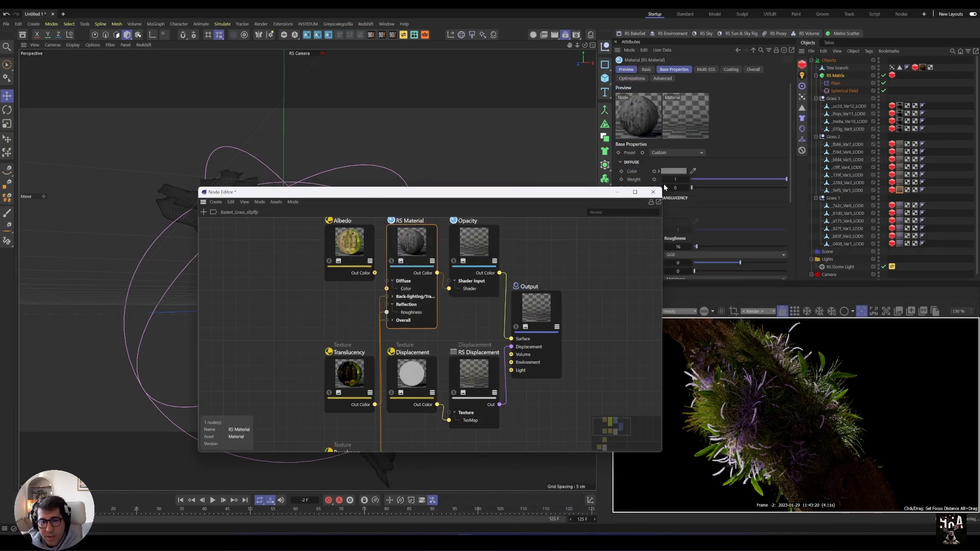
pyautogui.click(674, 171)
pyautogui.click(642, 212)
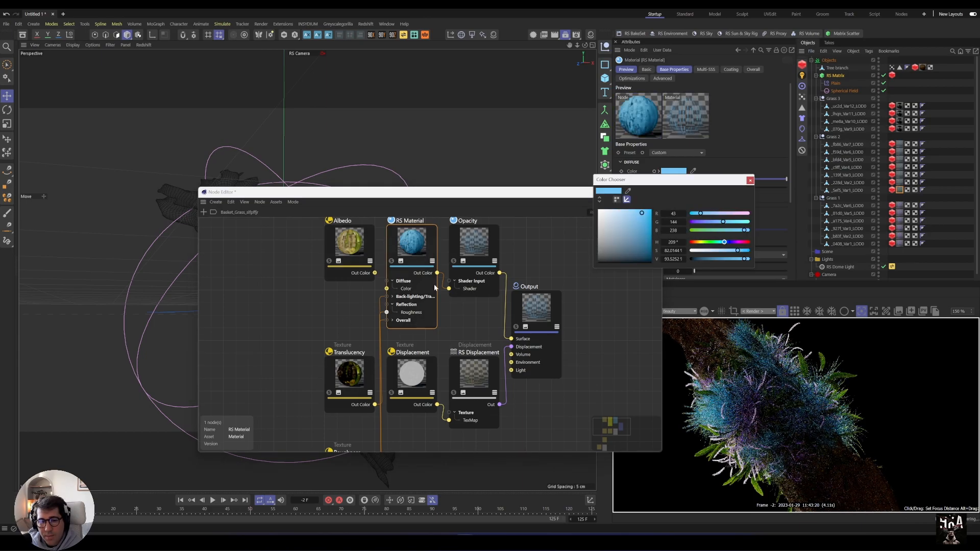
pyautogui.click(624, 216)
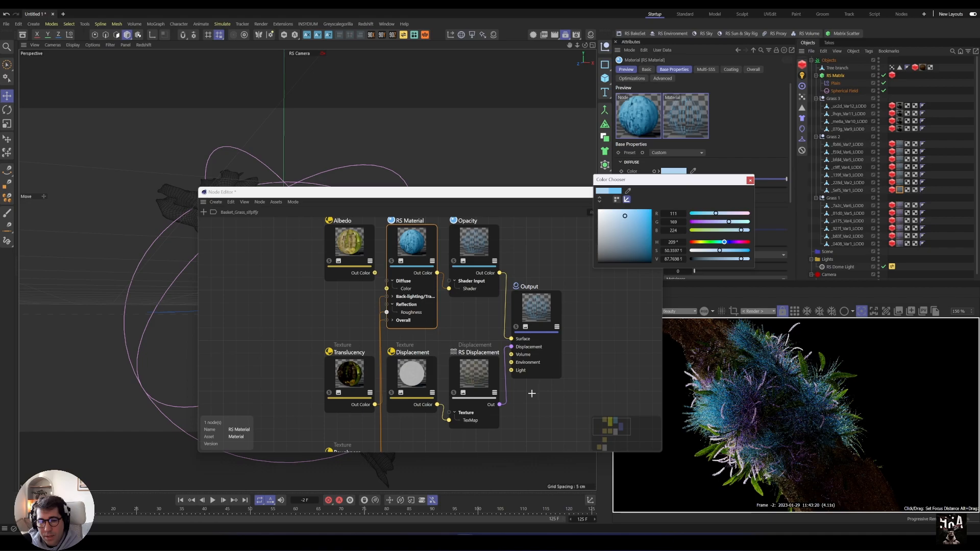
# Remove the material tags from the four Grass 3 objects and create a new Redshift Standard material
pyautogui.click(847, 129)
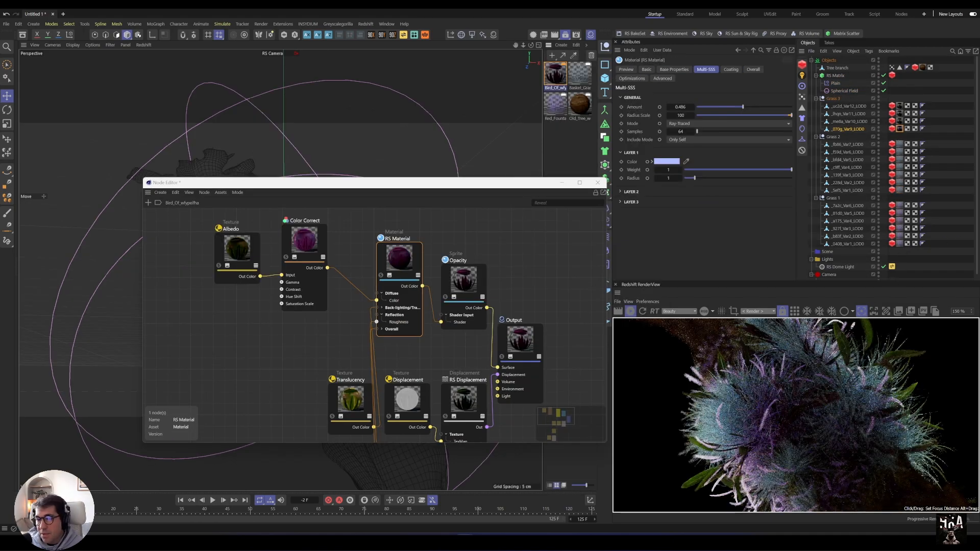
pyautogui.click(969, 268)
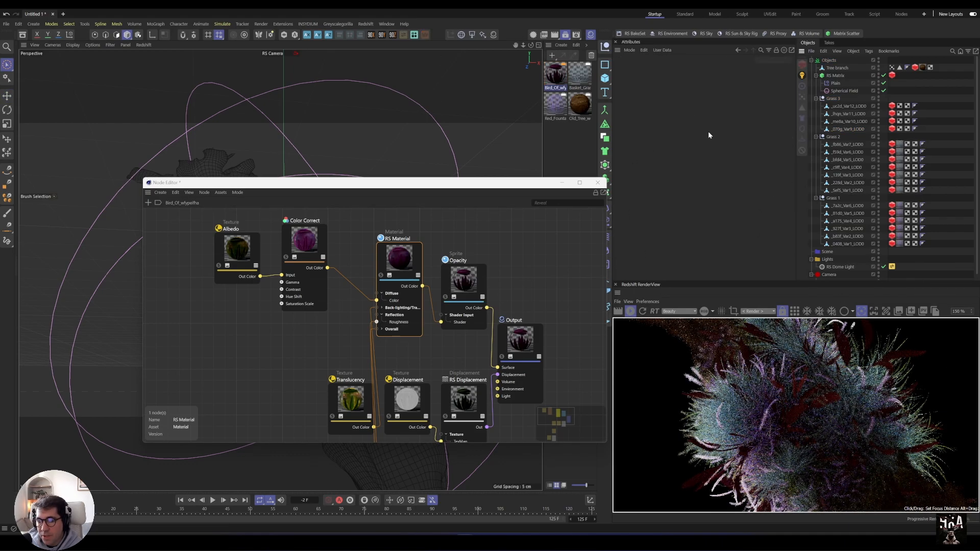
pyautogui.click(493, 34)
pyautogui.moveTo(508, 41)
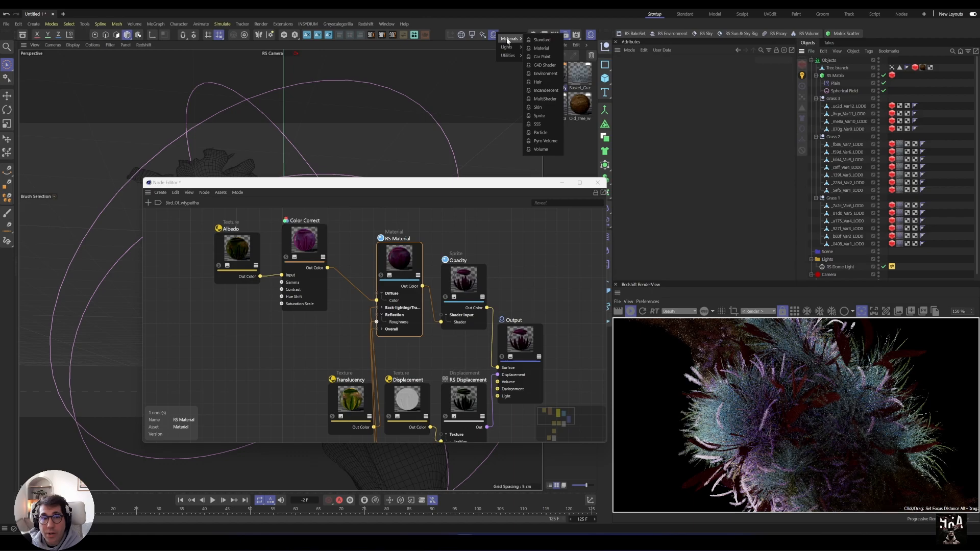
pyautogui.click(543, 42)
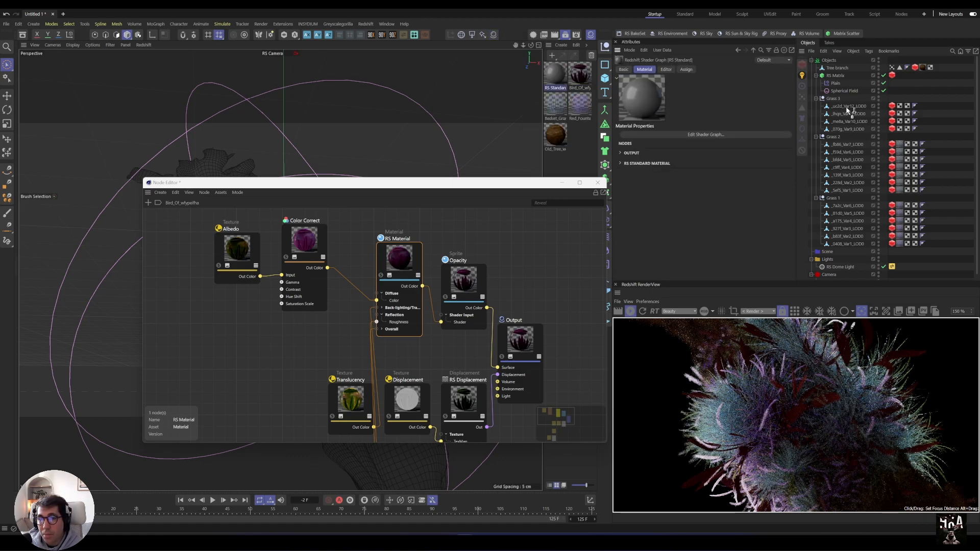
# Apply the RS Standard material to all four Grass 3 objects and open its properties from the first object's tag
pyautogui.click(865, 108)
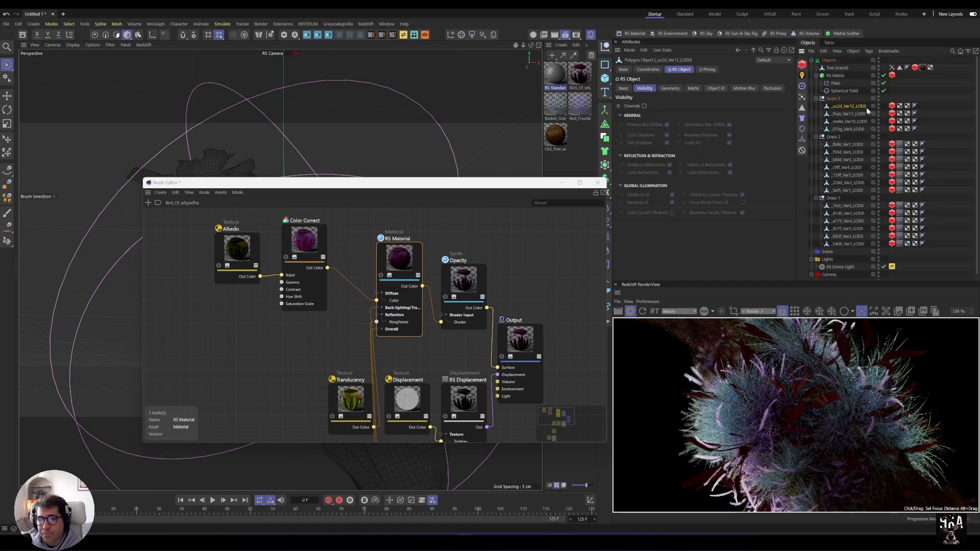
pyautogui.keyDown('shift'); pyautogui.click(850, 129); pyautogui.keyUp('shift')
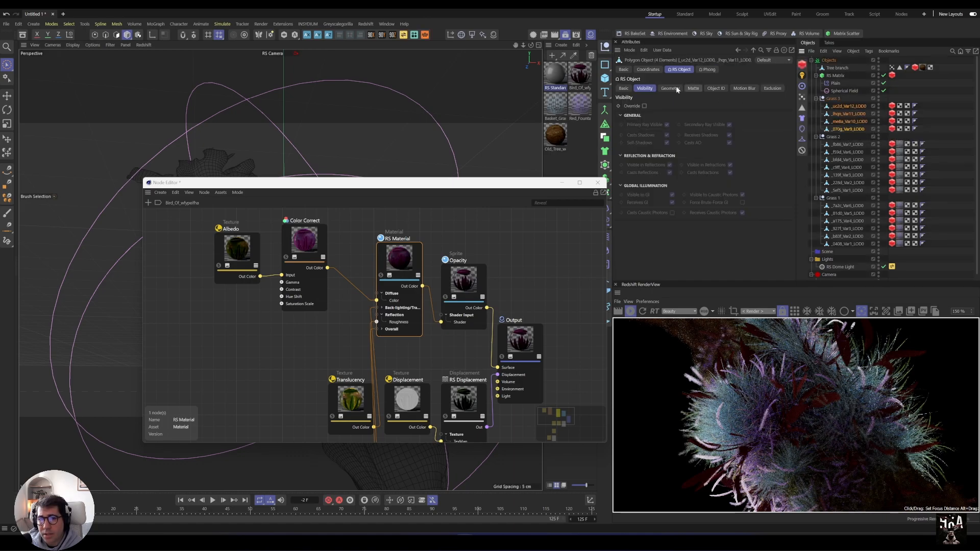
pyautogui.rightClick(561, 71)
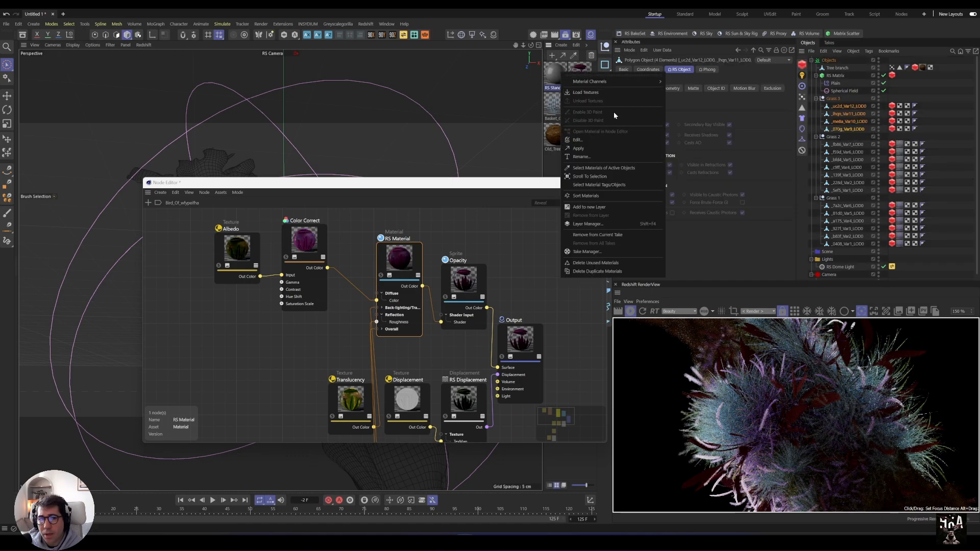
pyautogui.click(582, 148)
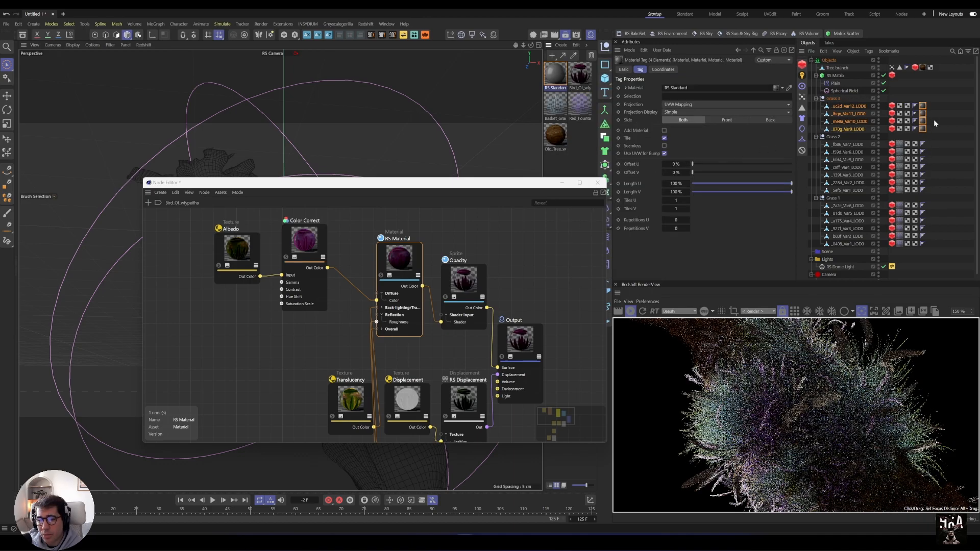
pyautogui.doubleClick(923, 106)
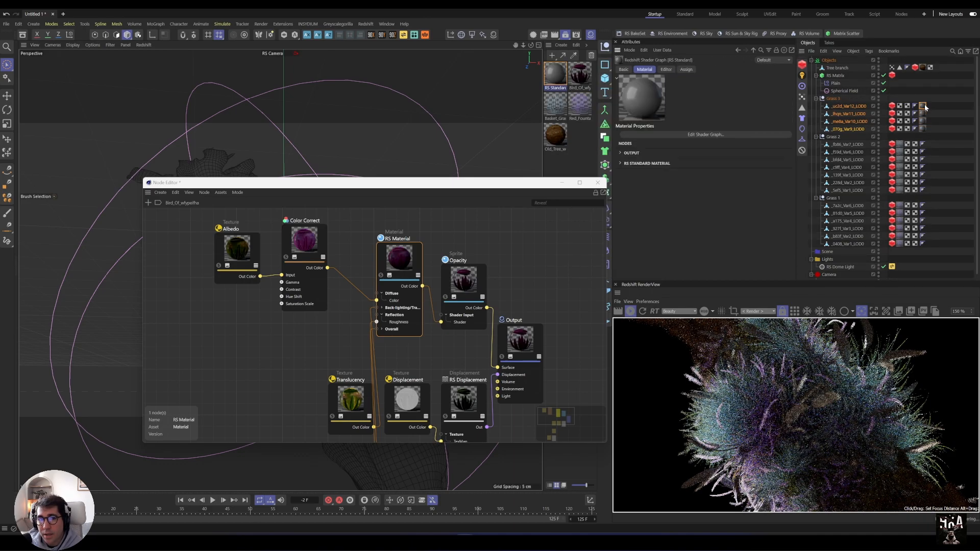
# Open the RS Standard material's shader graph and set its subsurface color to bright green (RGB 31, 255, 158)
pyautogui.click(704, 134)
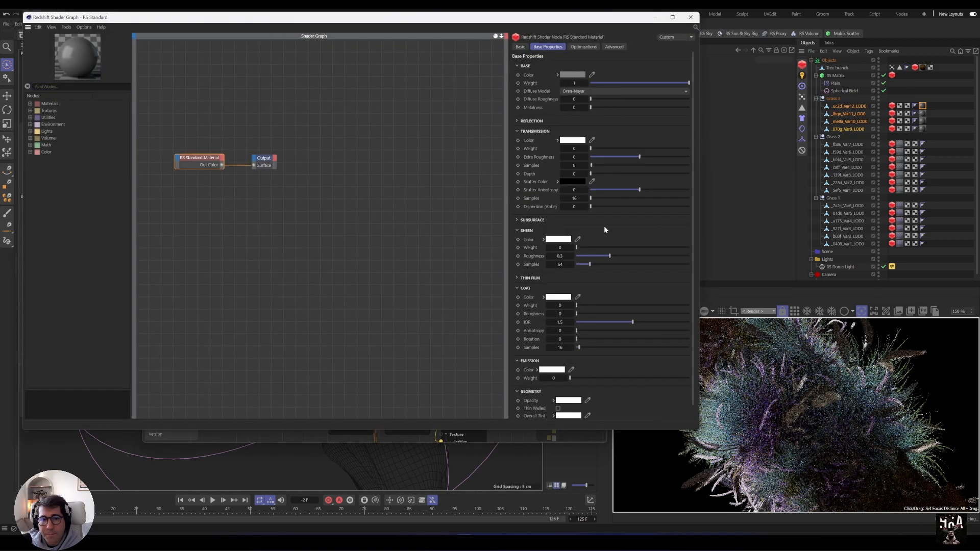
pyautogui.scroll(-1, 564, 354)
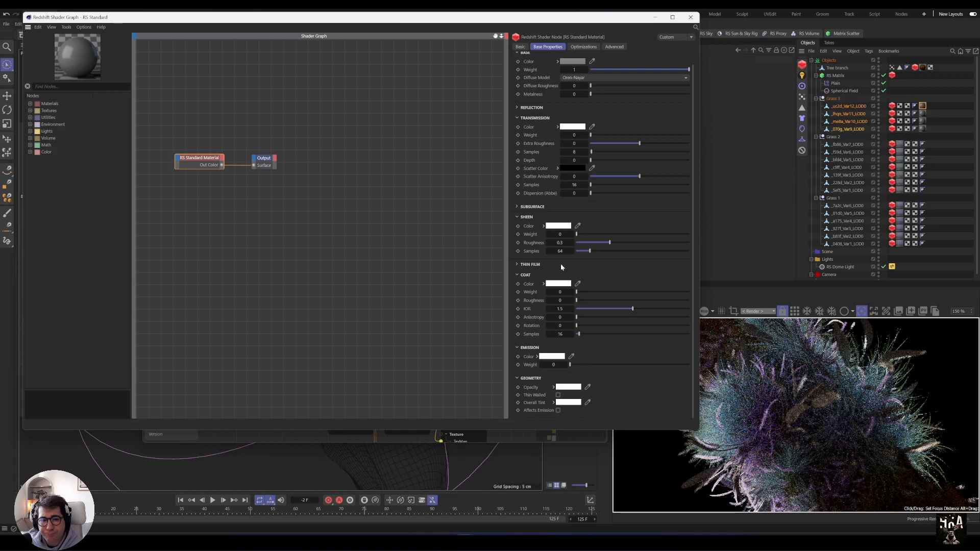
pyautogui.click(541, 207)
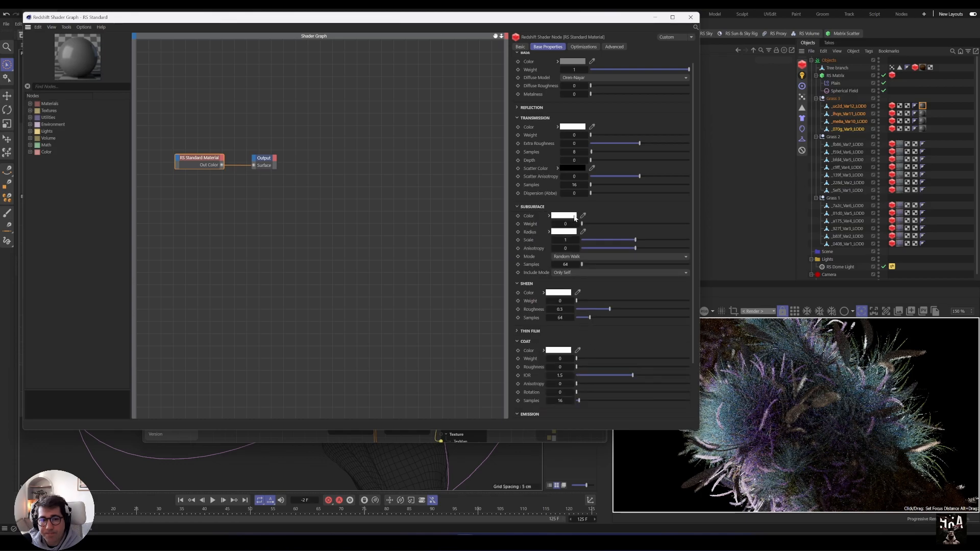
pyautogui.click(572, 216)
pyautogui.click(613, 287)
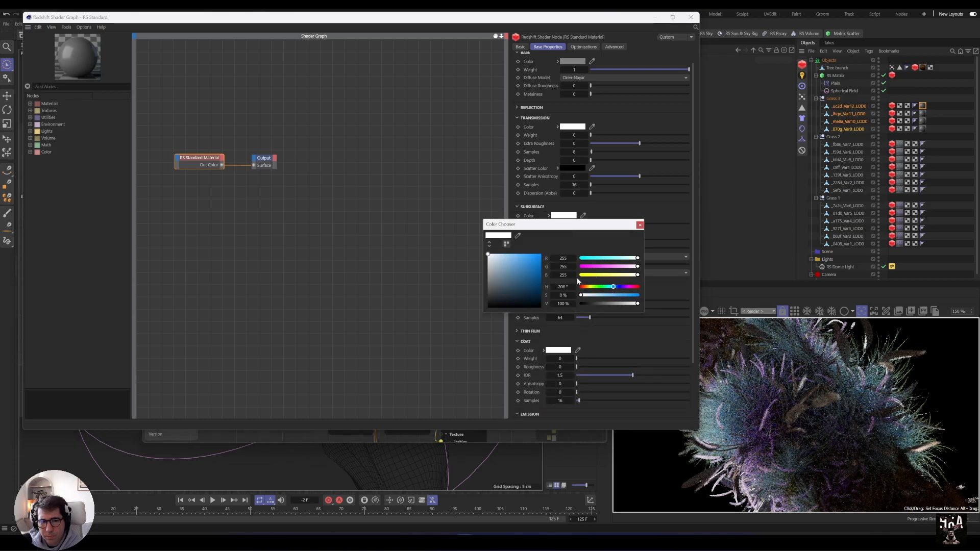
pyautogui.click(605, 287)
pyautogui.click(534, 254)
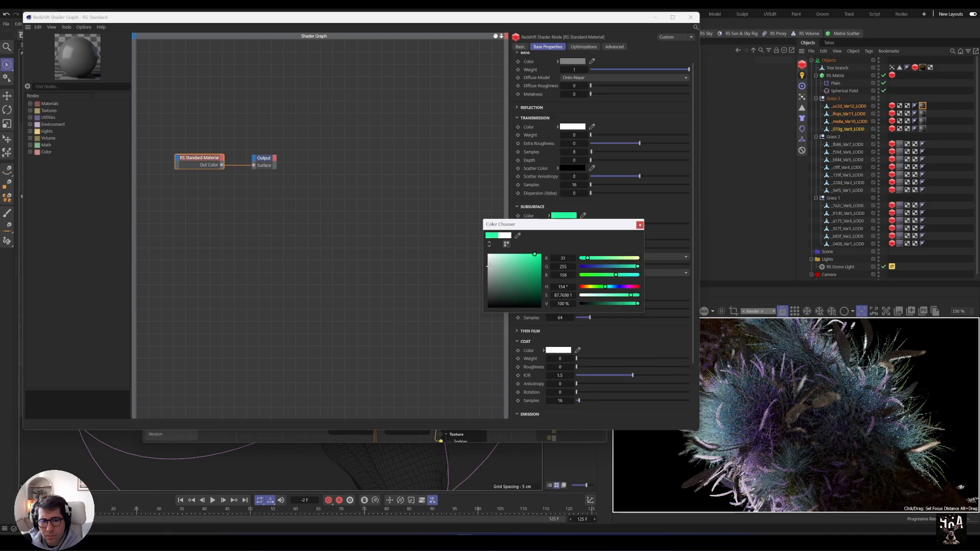
pyautogui.click(619, 202)
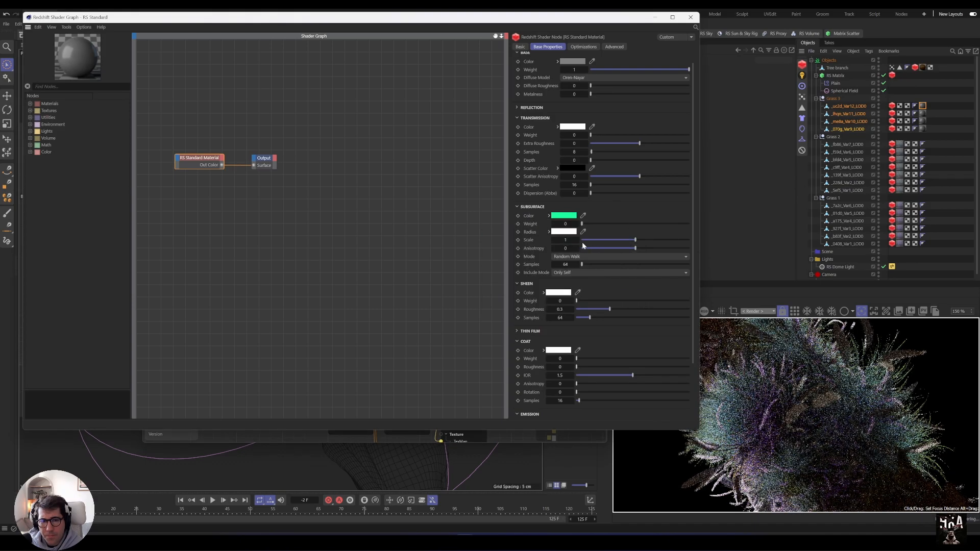
# Set the base weight to 0 and the subsurface to weight 1, scale 1.678 and a green radius, and close the material editors
pyautogui.moveTo(581, 223); pyautogui.dragTo(693, 224)
pyautogui.moveTo(597, 69); pyautogui.dragTo(575, 71)
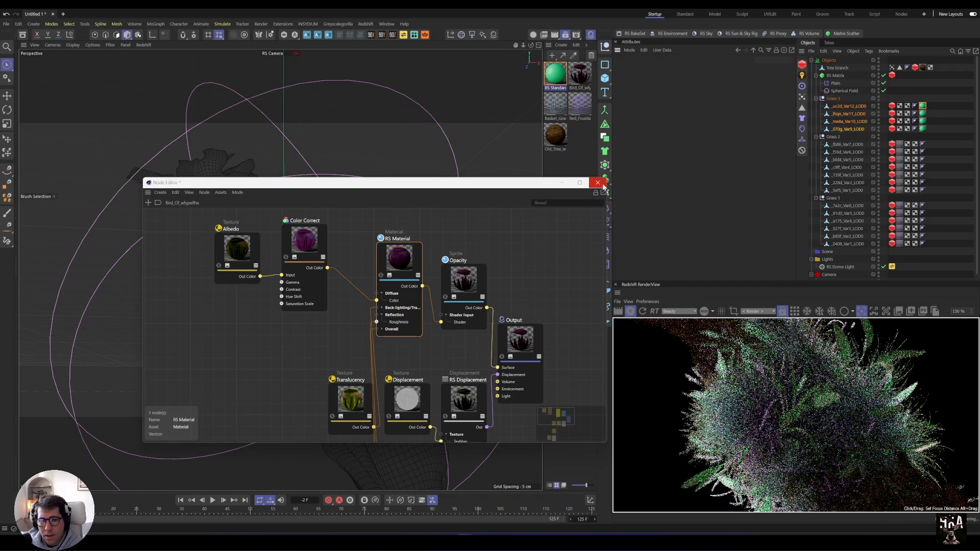
pyautogui.click(597, 179)
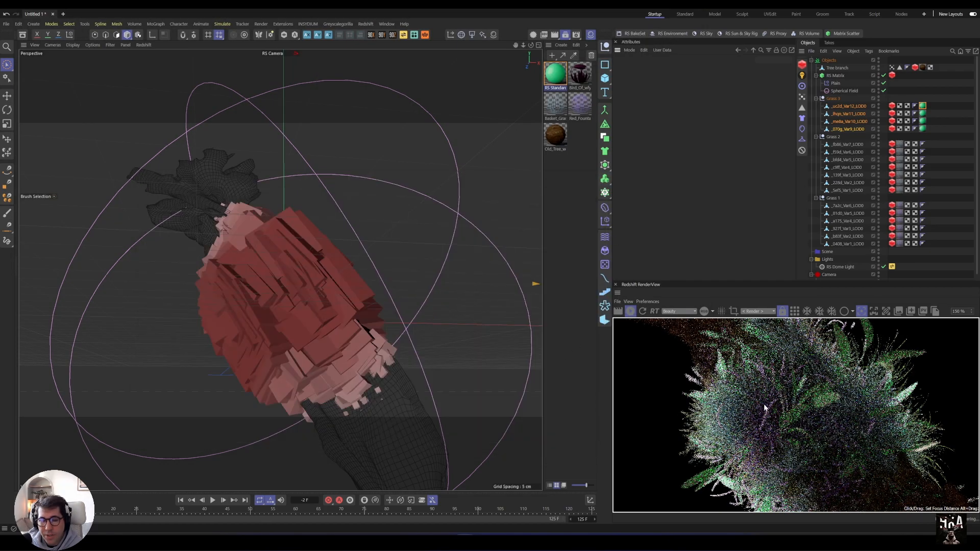
pyautogui.scroll(-3, 323, 330)
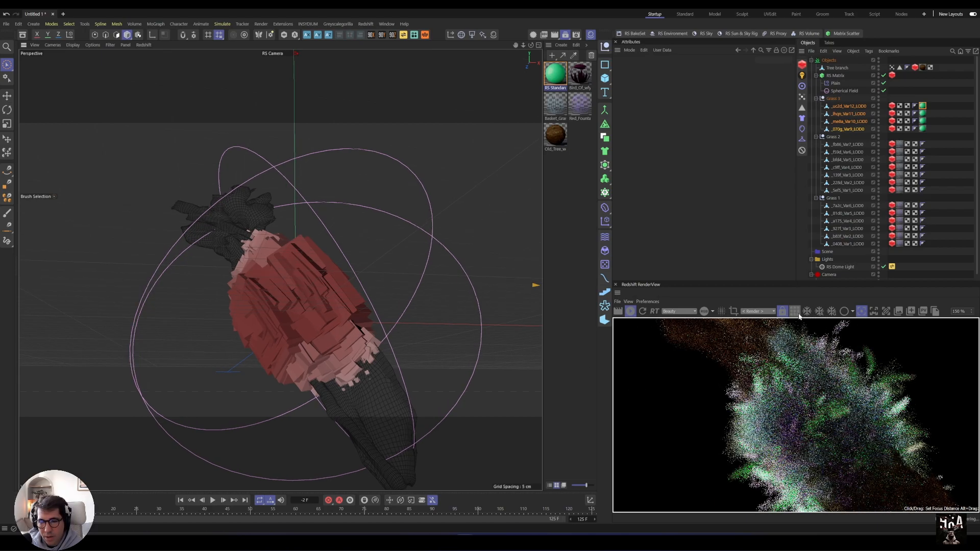
# Change the RS Standard material's subsurface color to purple (RGB 184, 31, 255)
pyautogui.click(564, 229)
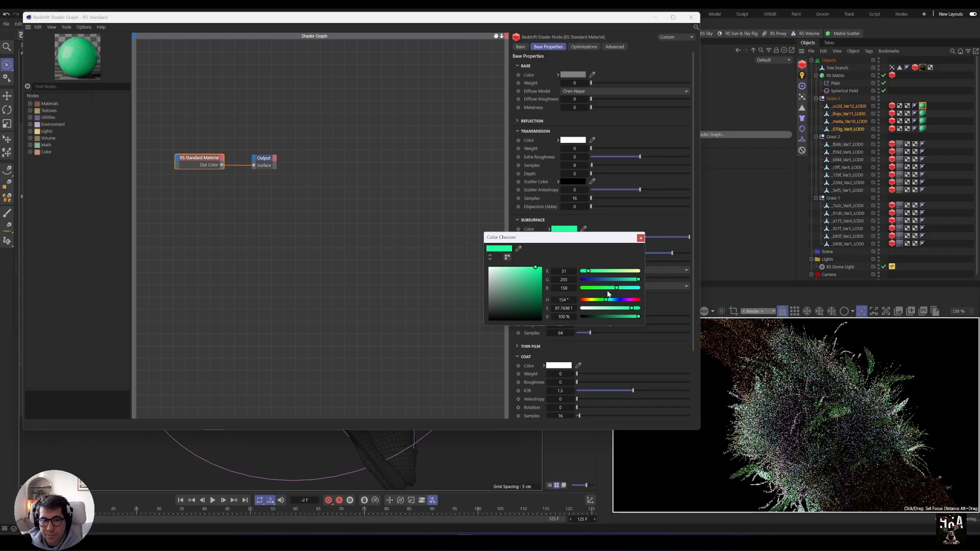
pyautogui.moveTo(607, 299); pyautogui.dragTo(626, 299)
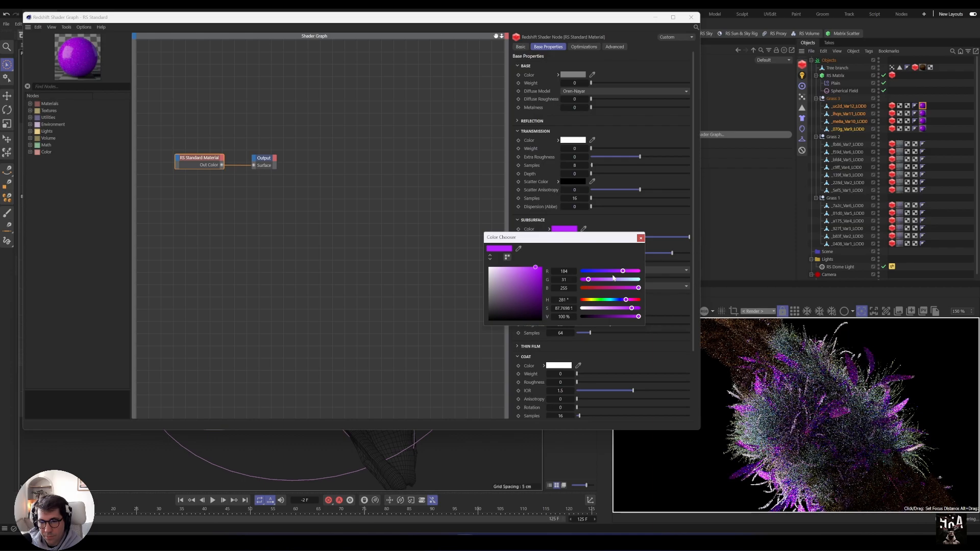
pyautogui.click(640, 238)
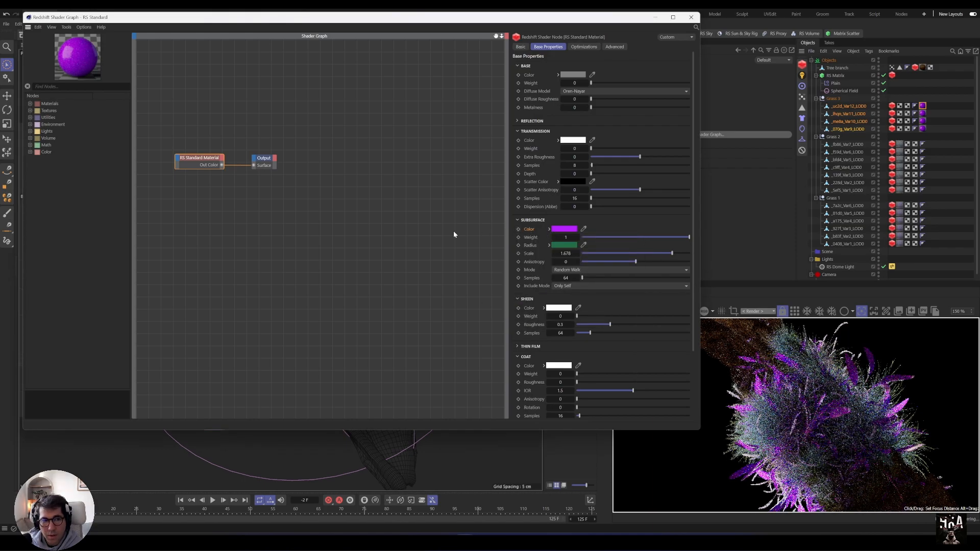
# Try an RS Texture node as the input for the RS Standard Material's subsurface Ms Color
pyautogui.moveTo(327, 140); pyautogui.dragTo(329, 182)
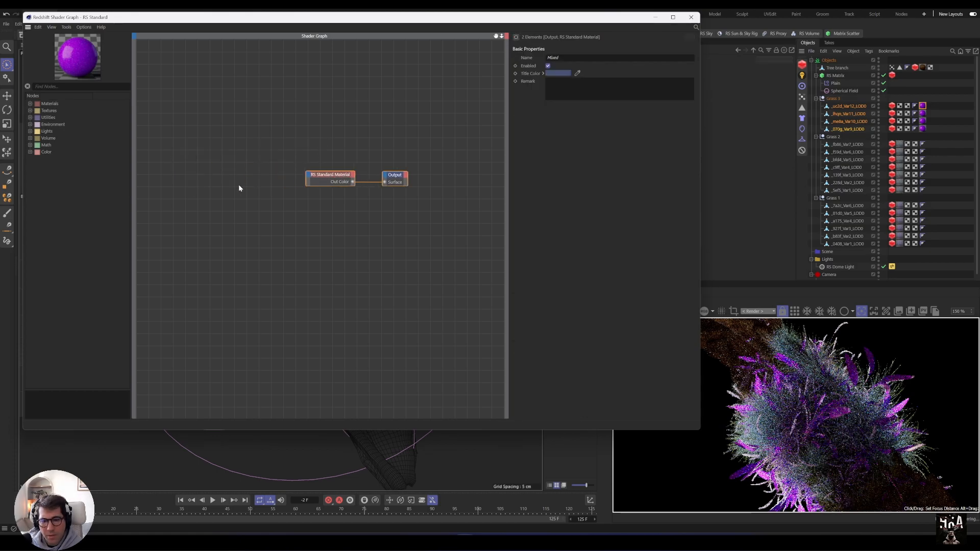
pyautogui.click(204, 178)
pyautogui.moveTo(220, 200); pyautogui.dragTo(308, 175)
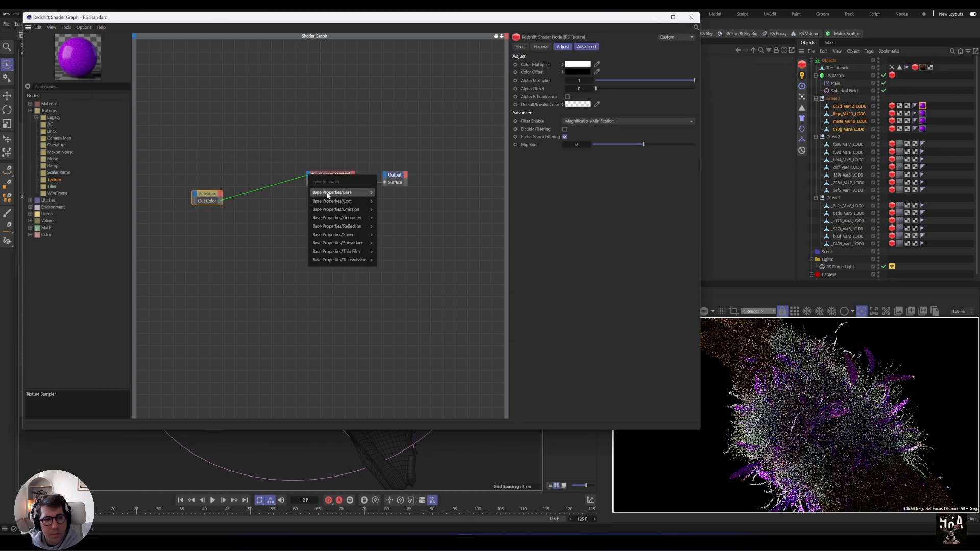
pyautogui.moveTo(357, 192)
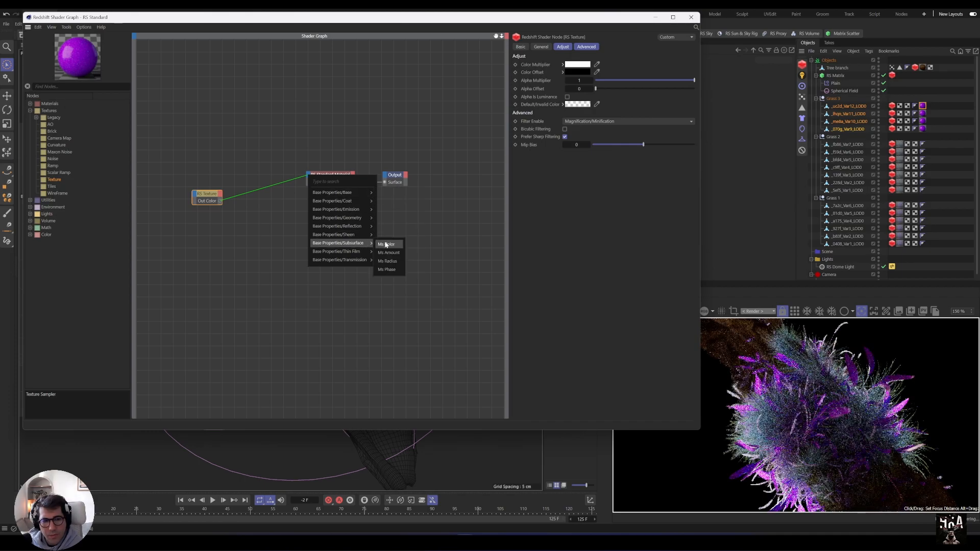
pyautogui.click(385, 244)
pyautogui.moveTo(215, 198); pyautogui.dragTo(237, 176)
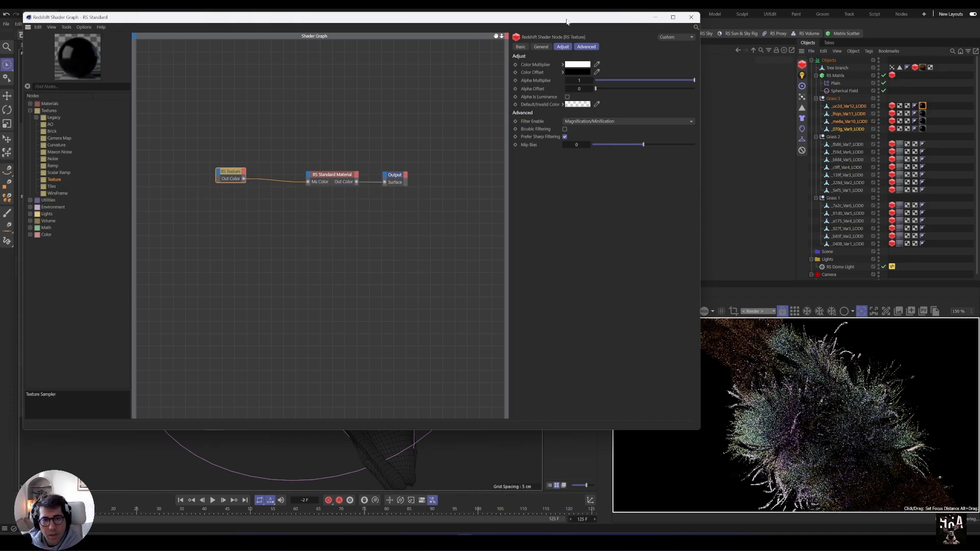
pyautogui.click(542, 46)
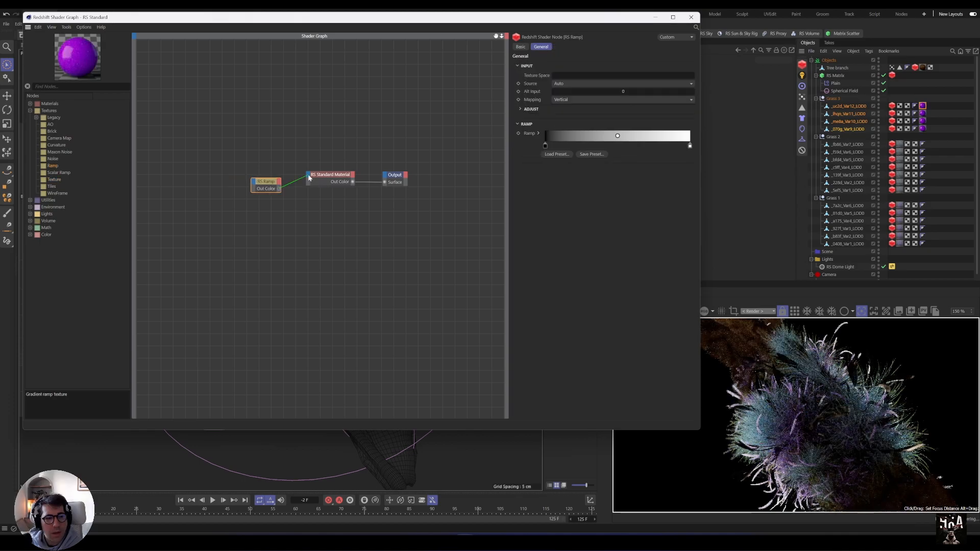
# Connect an RS Ramp node to the RS Standard Material's subsurface Ms Color and place it before the material node
pyautogui.click(308, 177)
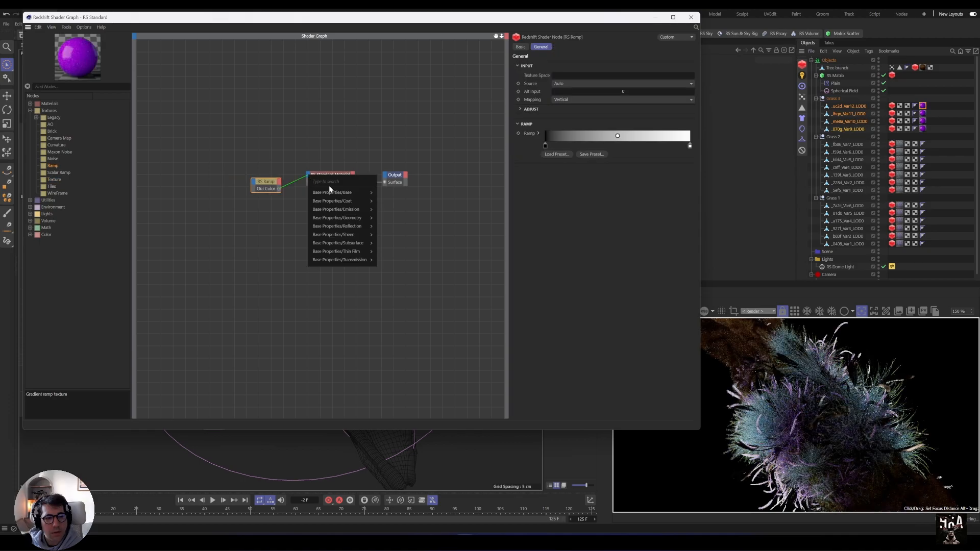
pyautogui.moveTo(357, 243)
pyautogui.click(393, 245)
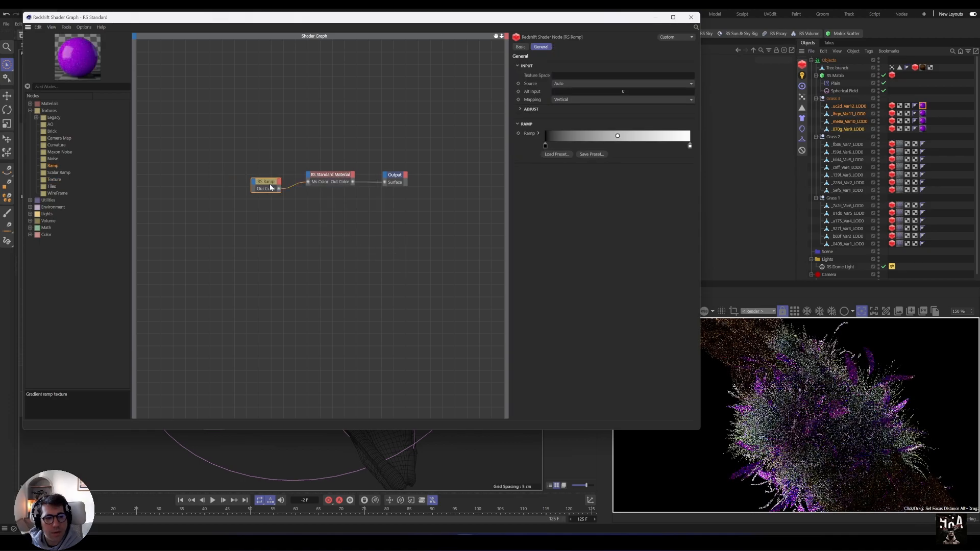
pyautogui.moveTo(266, 182); pyautogui.dragTo(249, 155)
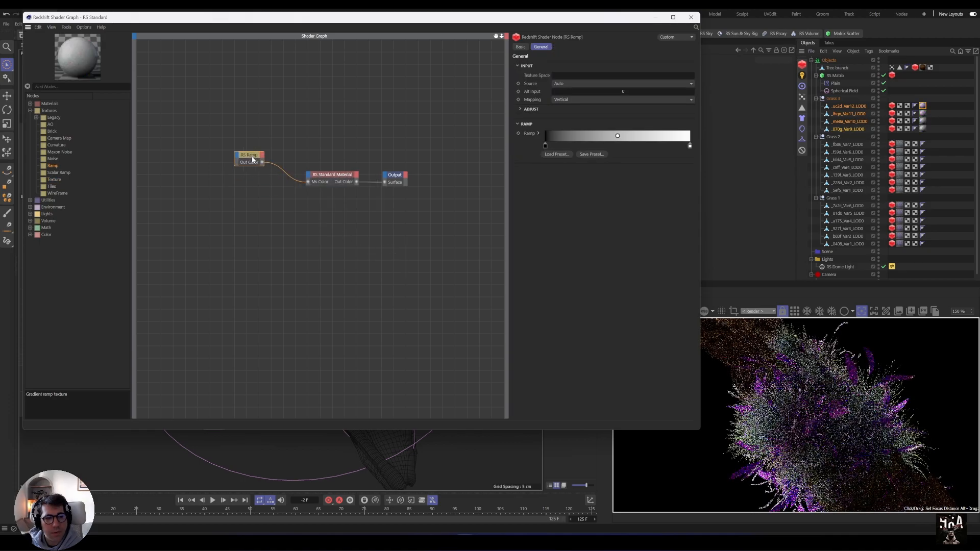
# Set the ramp's first knot to violet with hue 262°, saturation 92% and value 100%
pyautogui.doubleClick(544, 145)
pyautogui.click(588, 163)
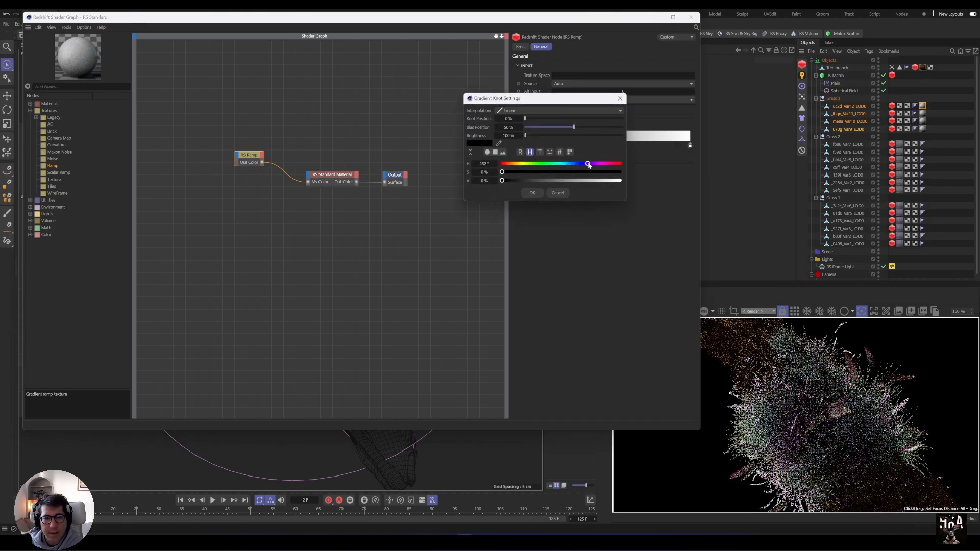
pyautogui.moveTo(595, 180); pyautogui.dragTo(621, 180)
pyautogui.click(609, 172)
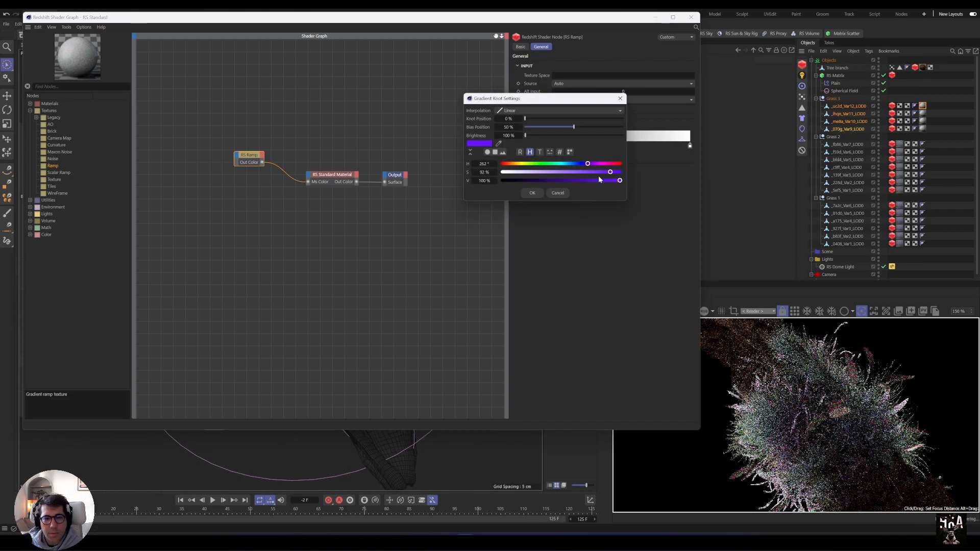
pyautogui.click(540, 193)
# Add an orange knot near the ramp's middle and a yellow knot at about 89%, and remove the white end knot
pyautogui.doubleClick(624, 143)
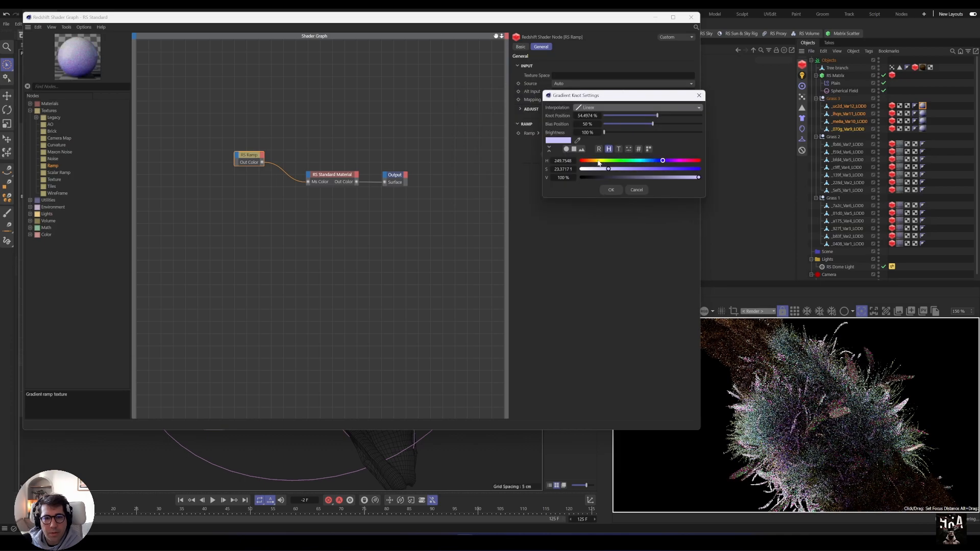
pyautogui.click(588, 160)
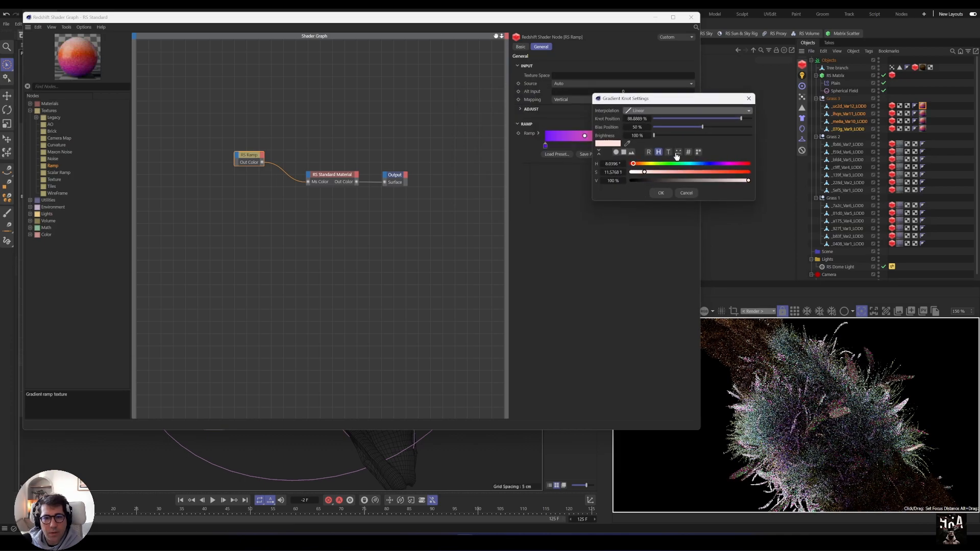
pyautogui.click(647, 164)
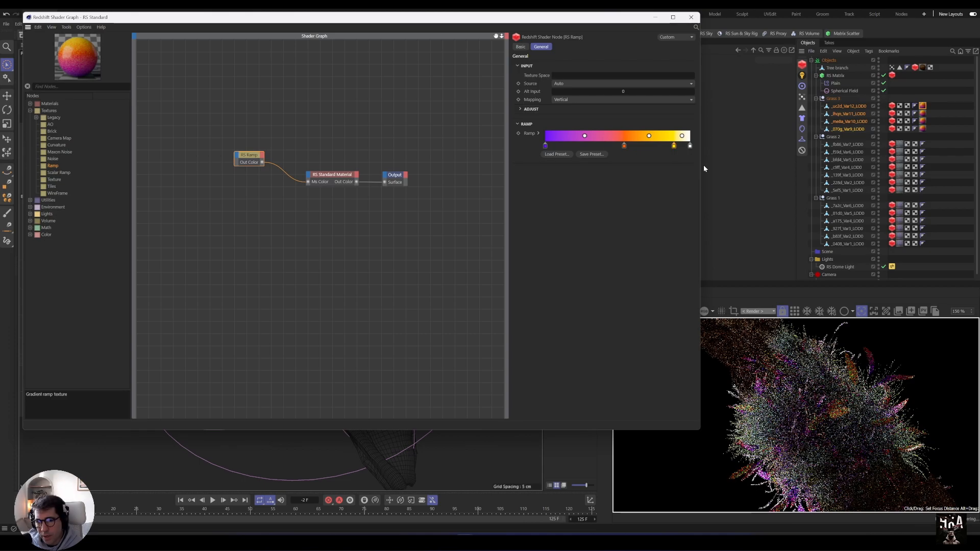
pyautogui.moveTo(690, 146); pyautogui.dragTo(699, 199)
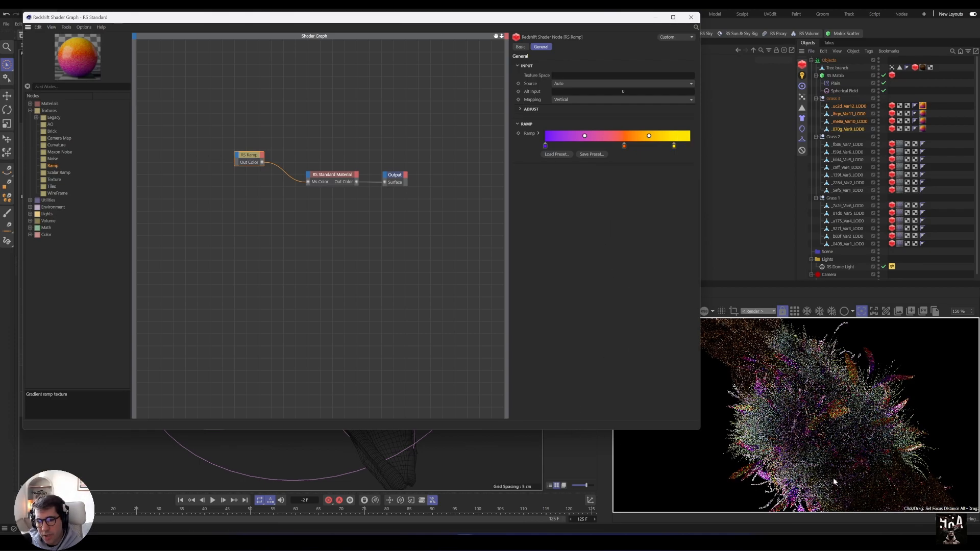
# Close the shader graph, restart the live render and pick a focus point on the lower part of the grass
pyautogui.click(690, 18)
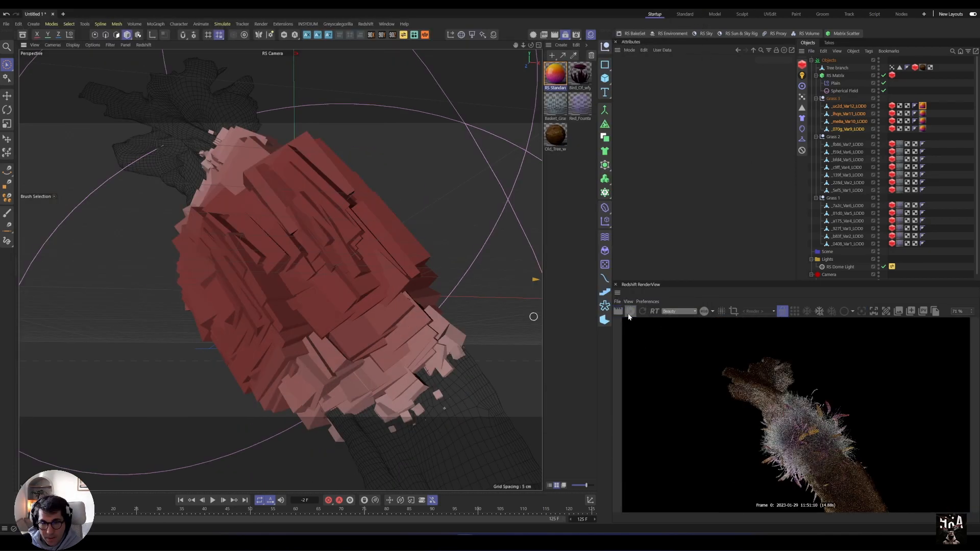
pyautogui.click(629, 312)
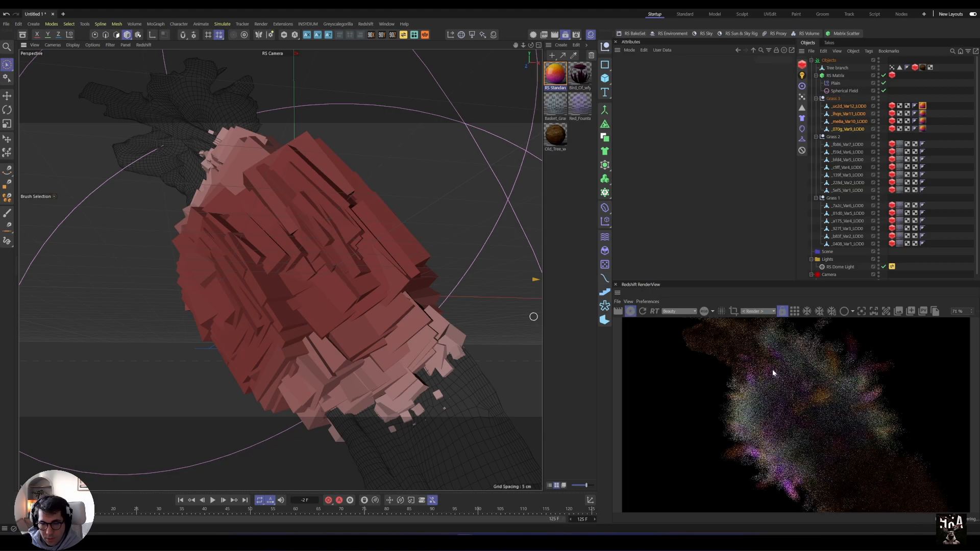
pyautogui.click(861, 310)
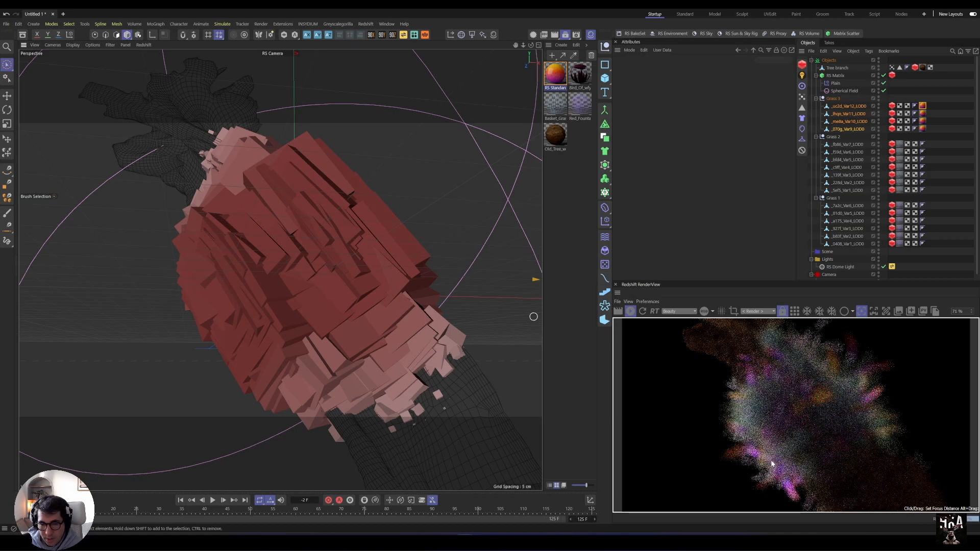
pyautogui.click(822, 474)
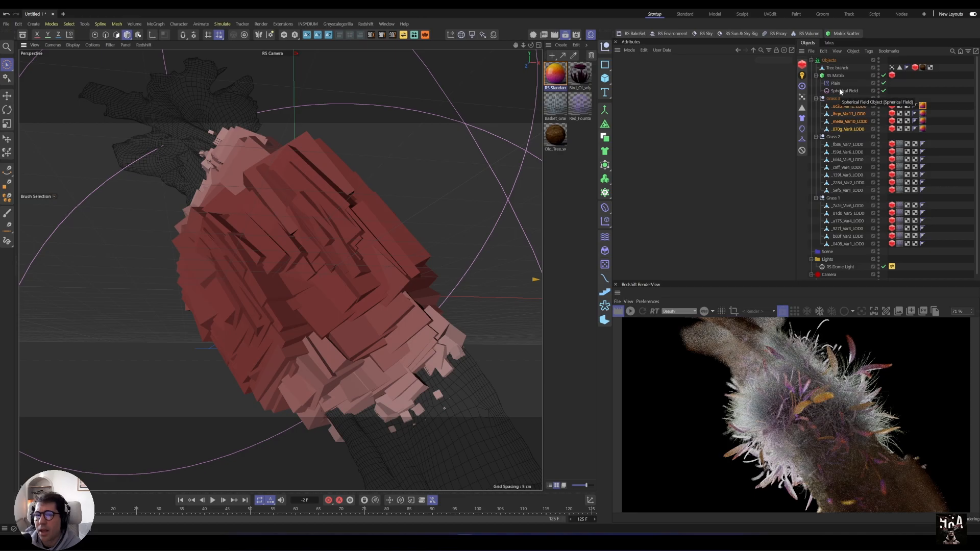
# Collapse the three Grass groups and RS Matrix, and select all objects from Tree branch to Grass 1
pyautogui.click(815, 98)
pyautogui.click(815, 106)
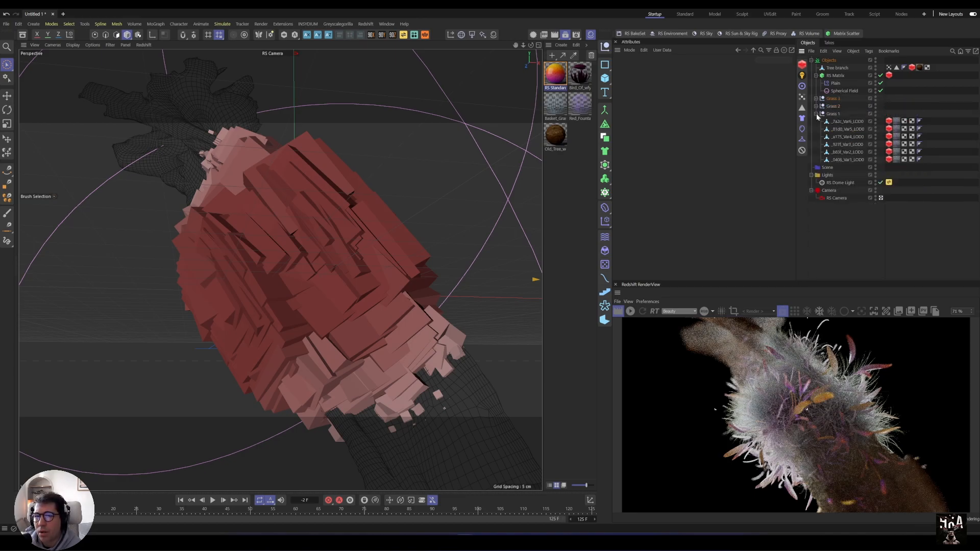
pyautogui.click(815, 113)
pyautogui.click(815, 75)
pyautogui.click(828, 69)
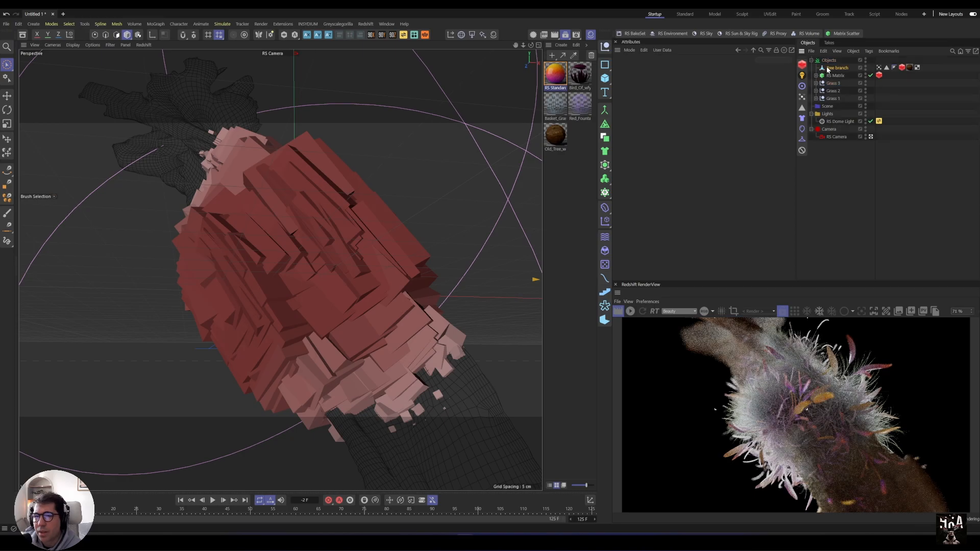
pyautogui.keyDown('shift'); pyautogui.click(835, 98); pyautogui.keyUp('shift')
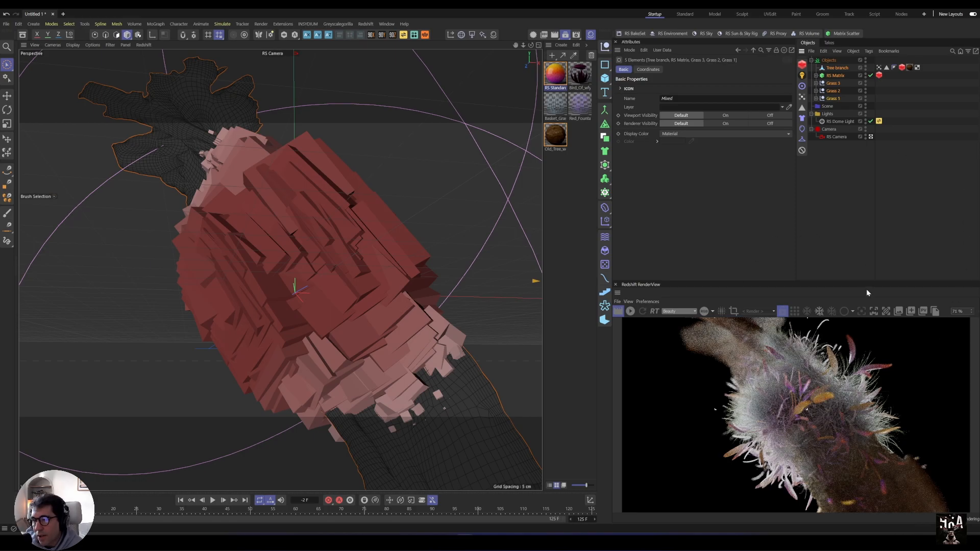
# Expand the RS Matrix hierarchy and examine the rendered grass up close in the Redshift RenderView
pyautogui.click(815, 76)
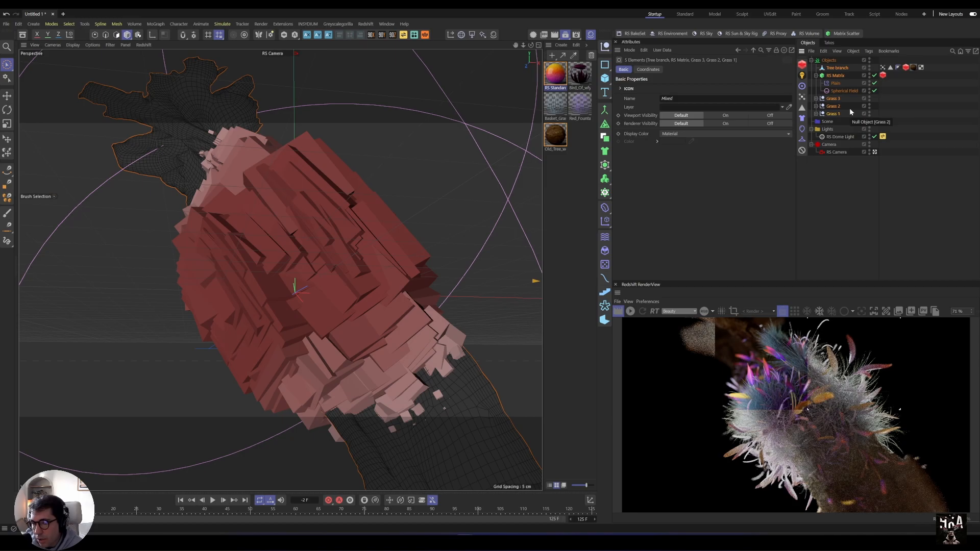
pyautogui.scroll(5, 779, 396)
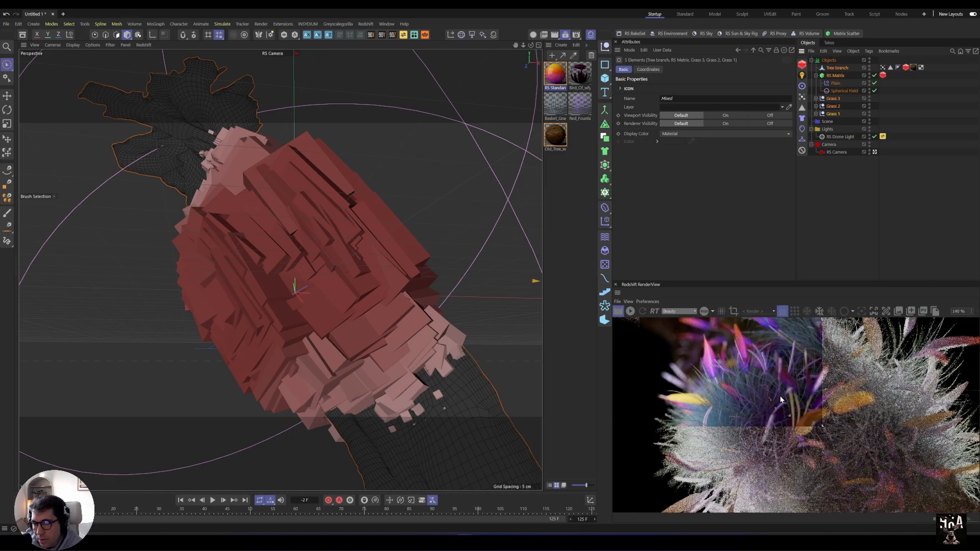
pyautogui.scroll(-3, 776, 397)
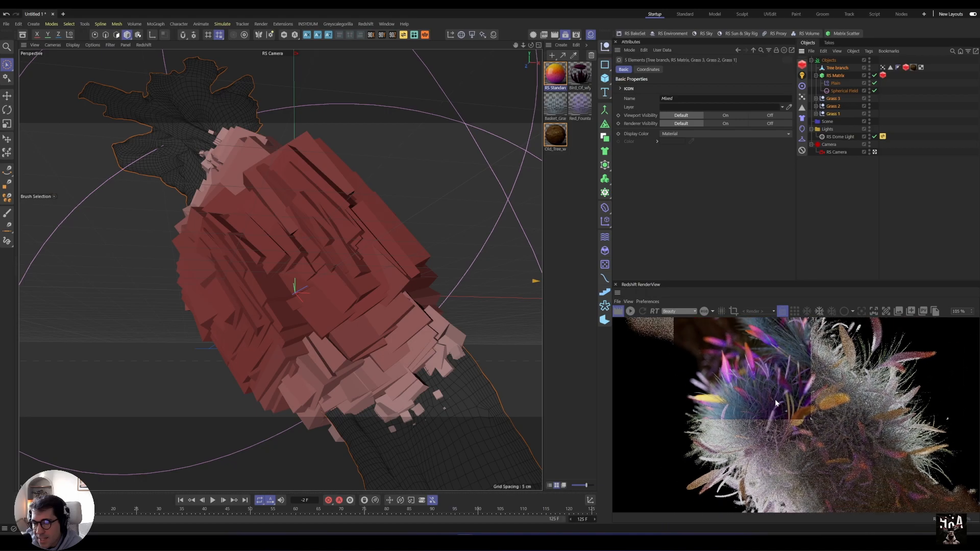